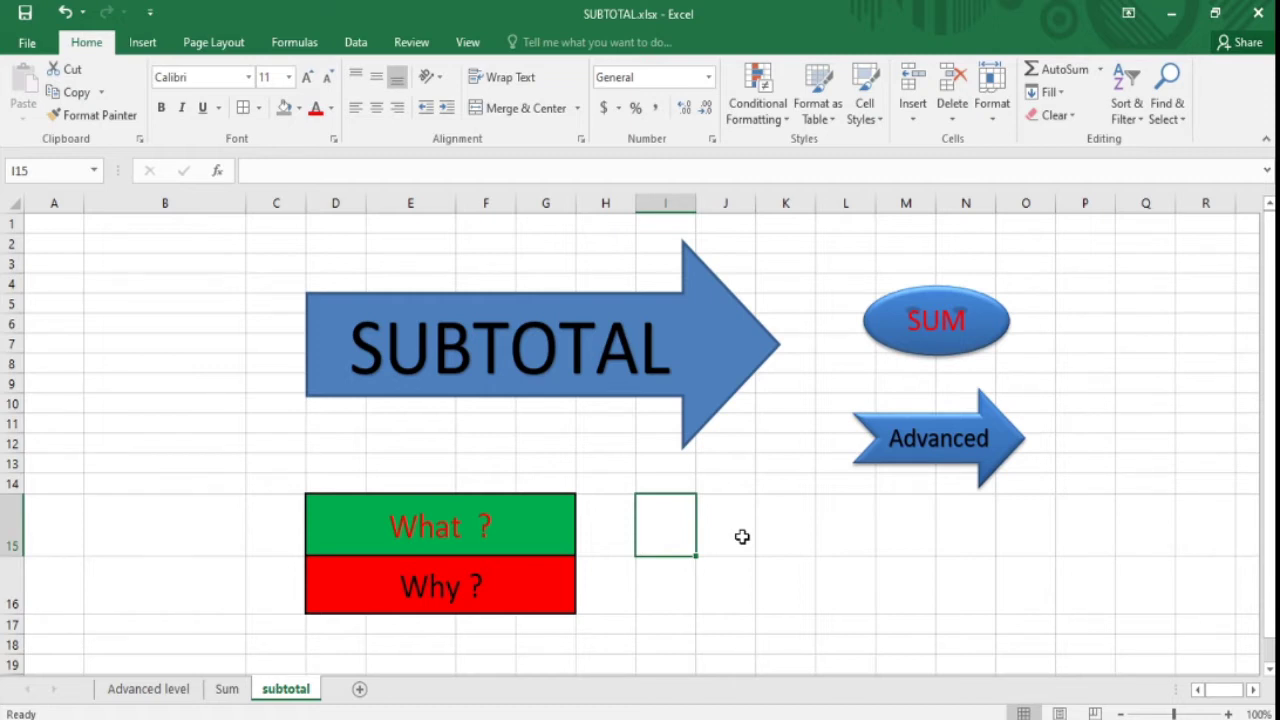
- Look over the subtotal overview sheet, visiting the Sum and Advanced level sheets and returning
left_click(518, 542)
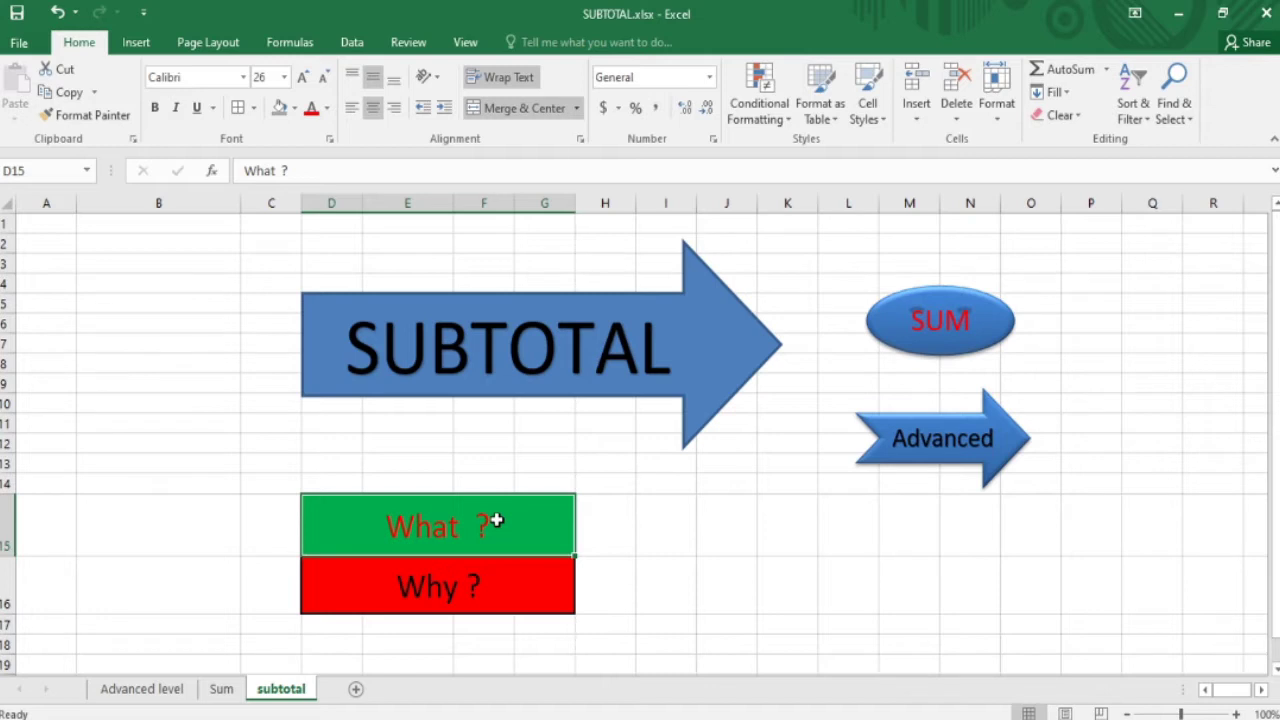
left_click(848, 585)
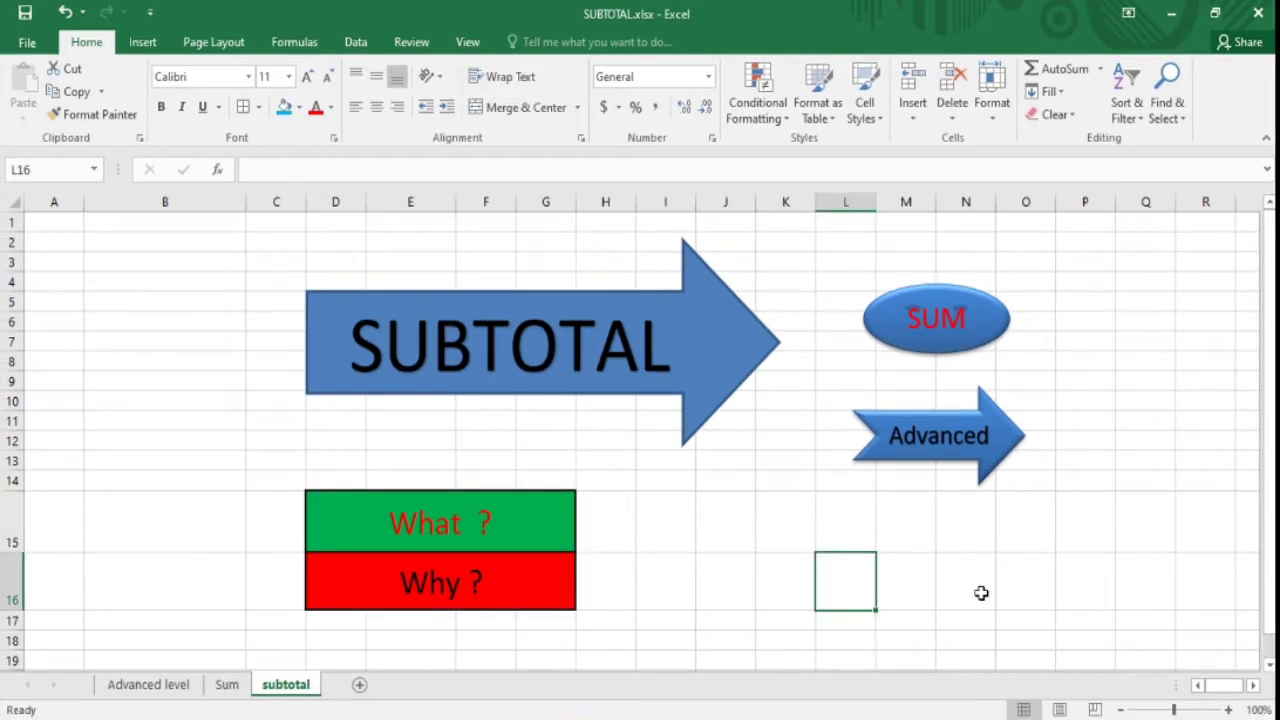
left_click(236, 360)
left_click(652, 498)
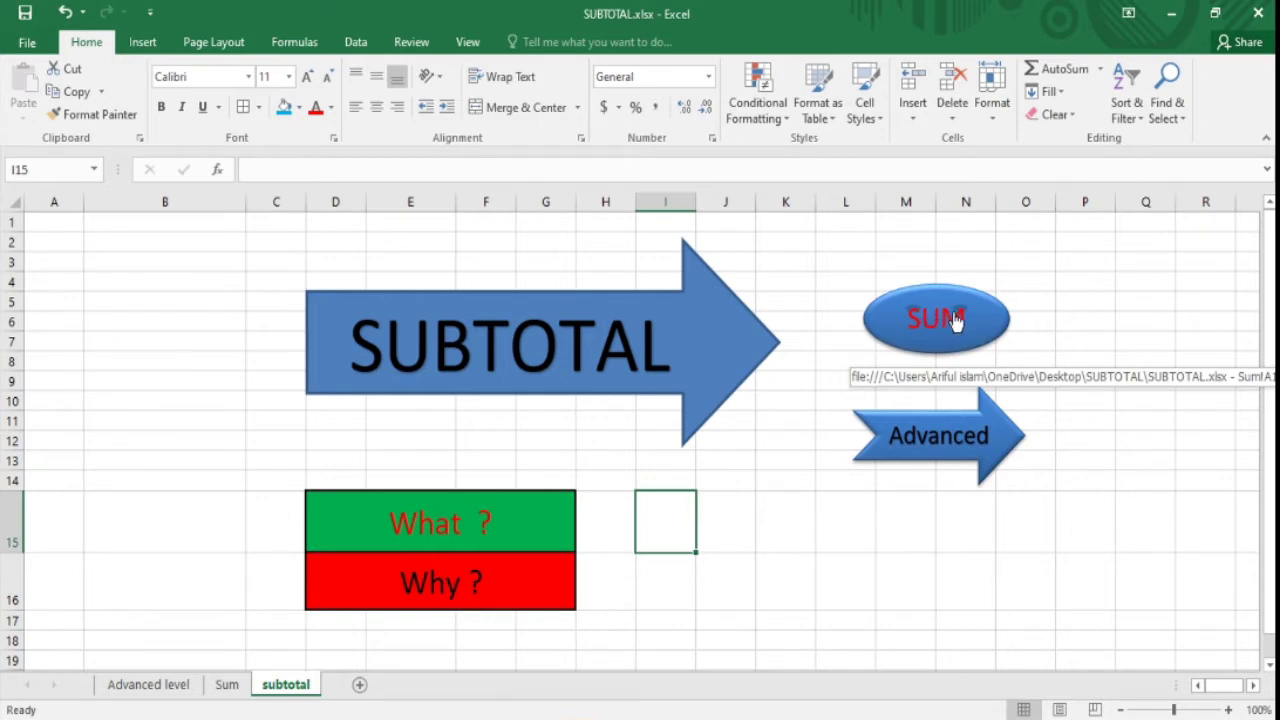
left_click(950, 320)
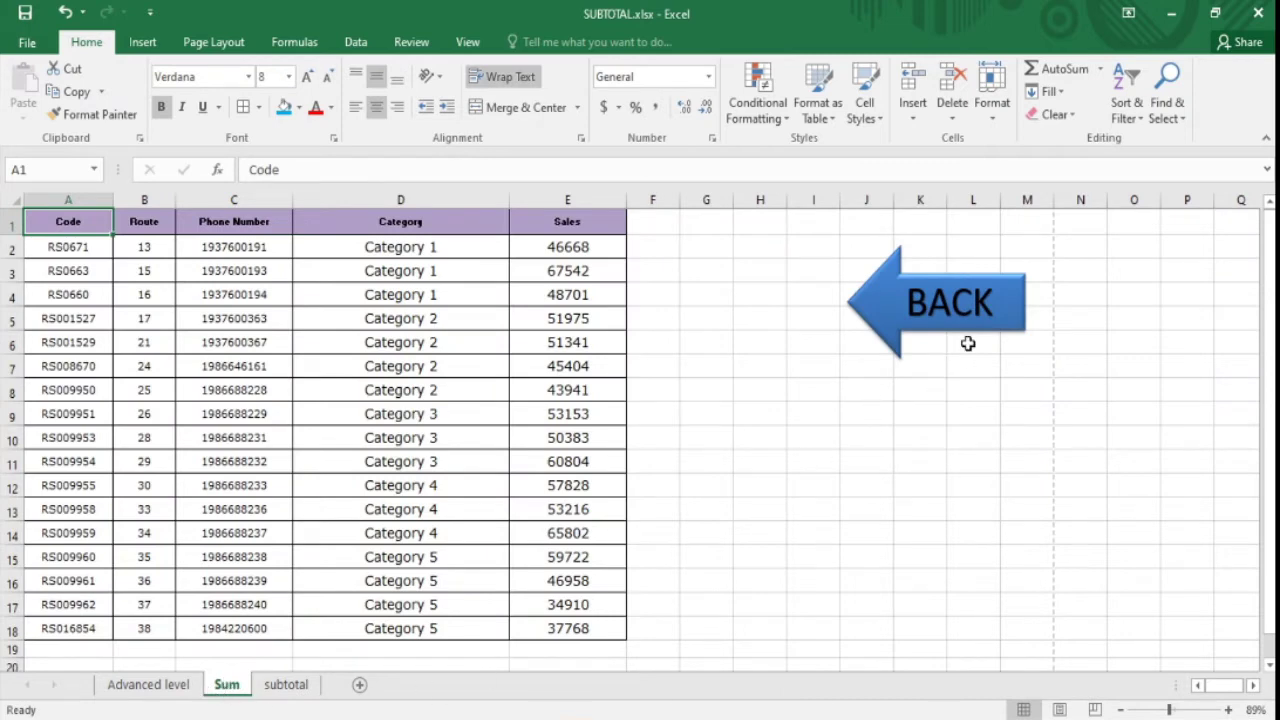
left_click(930, 327)
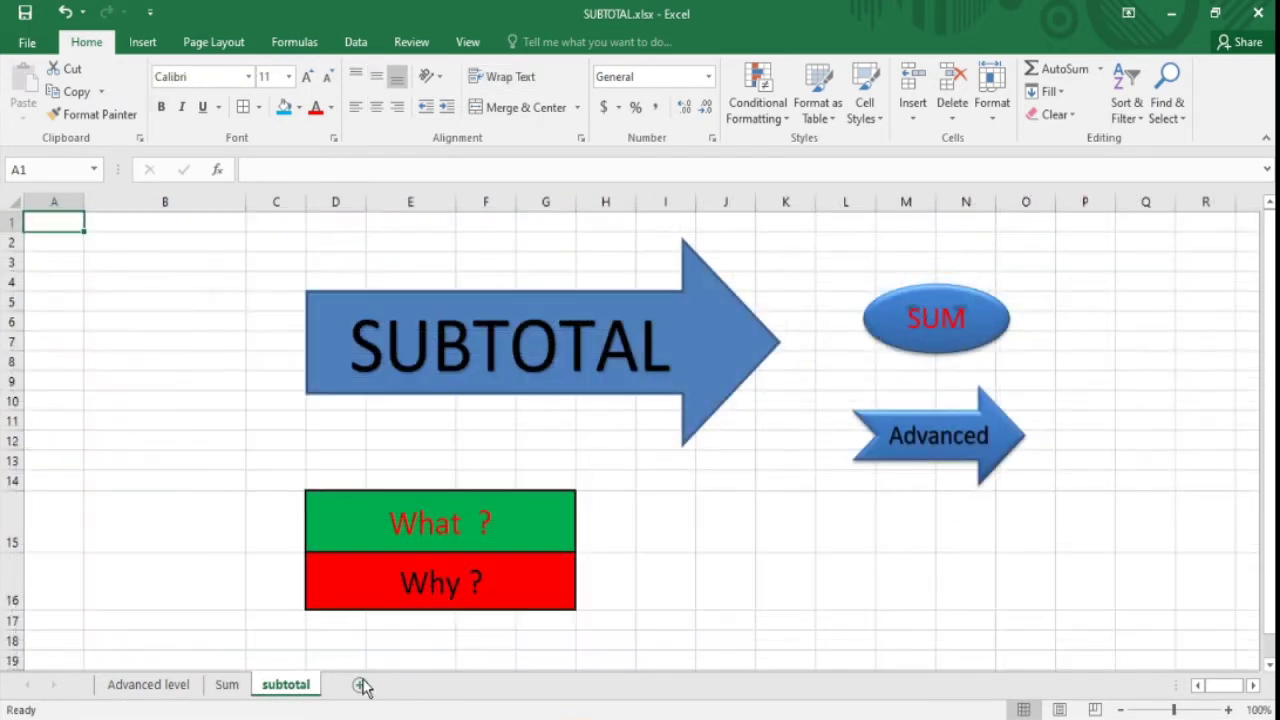
left_click(937, 452)
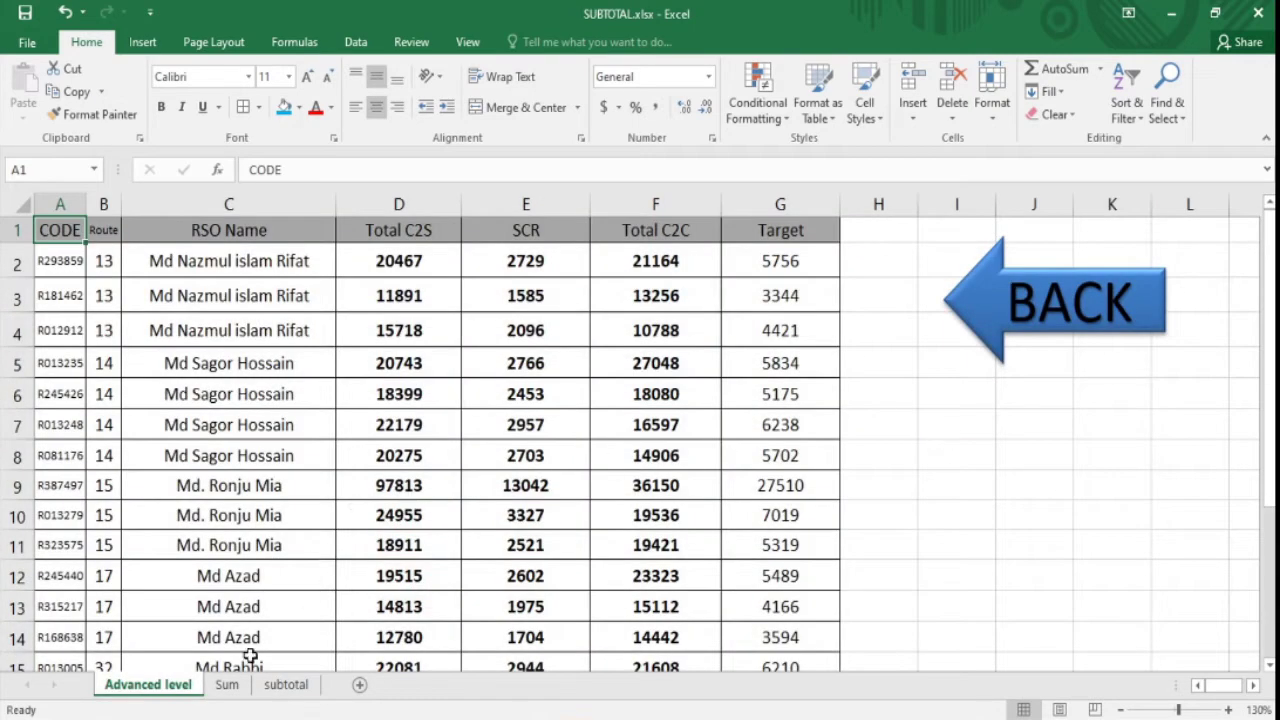
left_click(1095, 345)
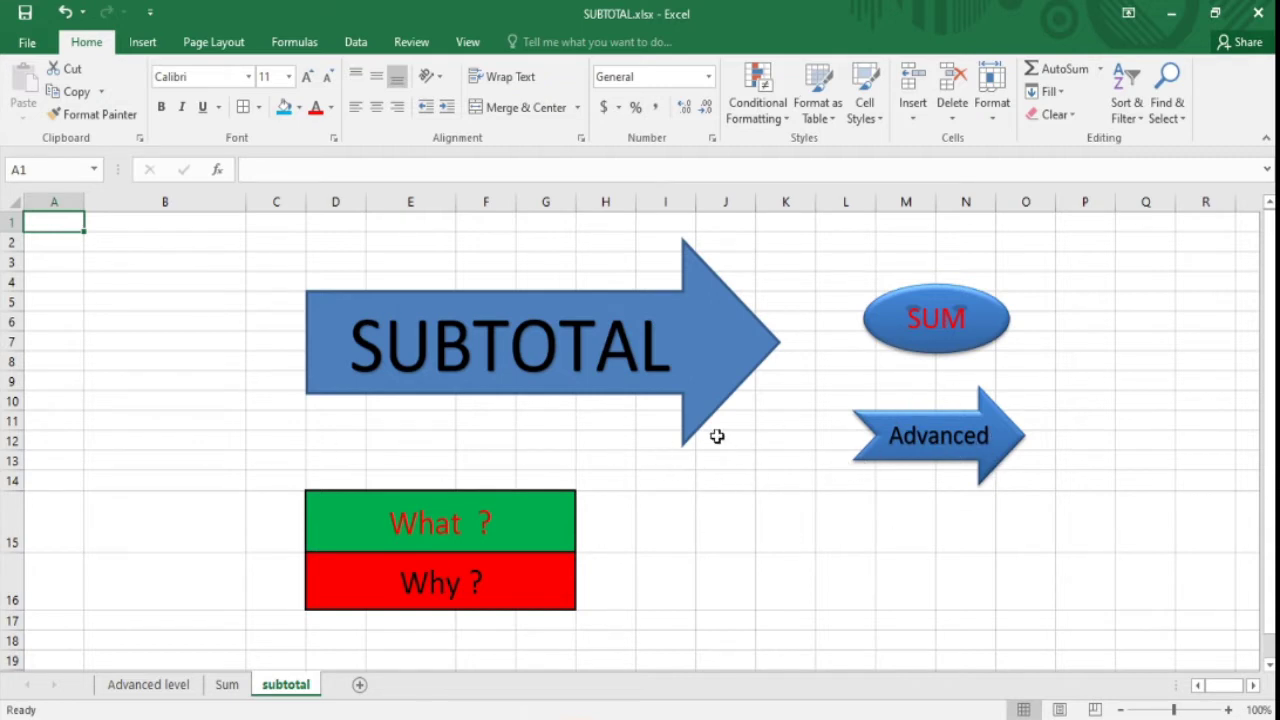
- Go to the Sum sheet and select its sales table A1:E18
left_click(908, 332)
left_click(757, 342)
left_click(567, 221)
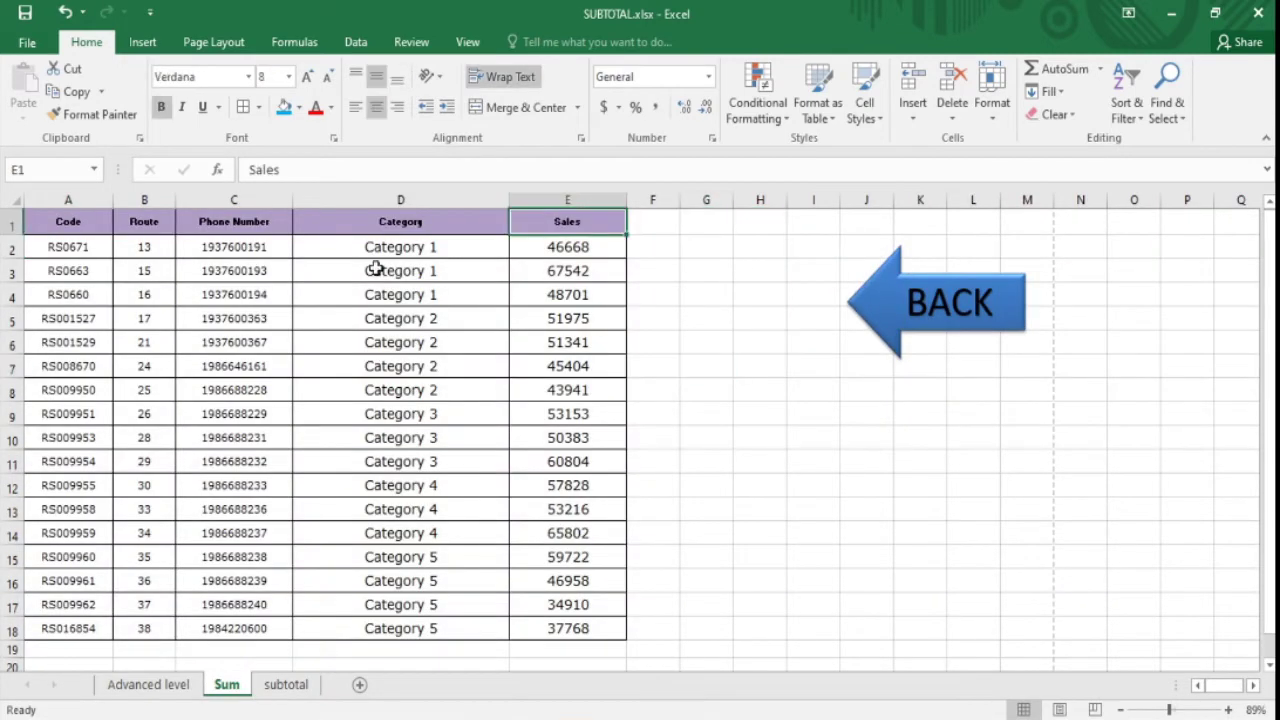
left_click_drag(67, 226, 556, 638)
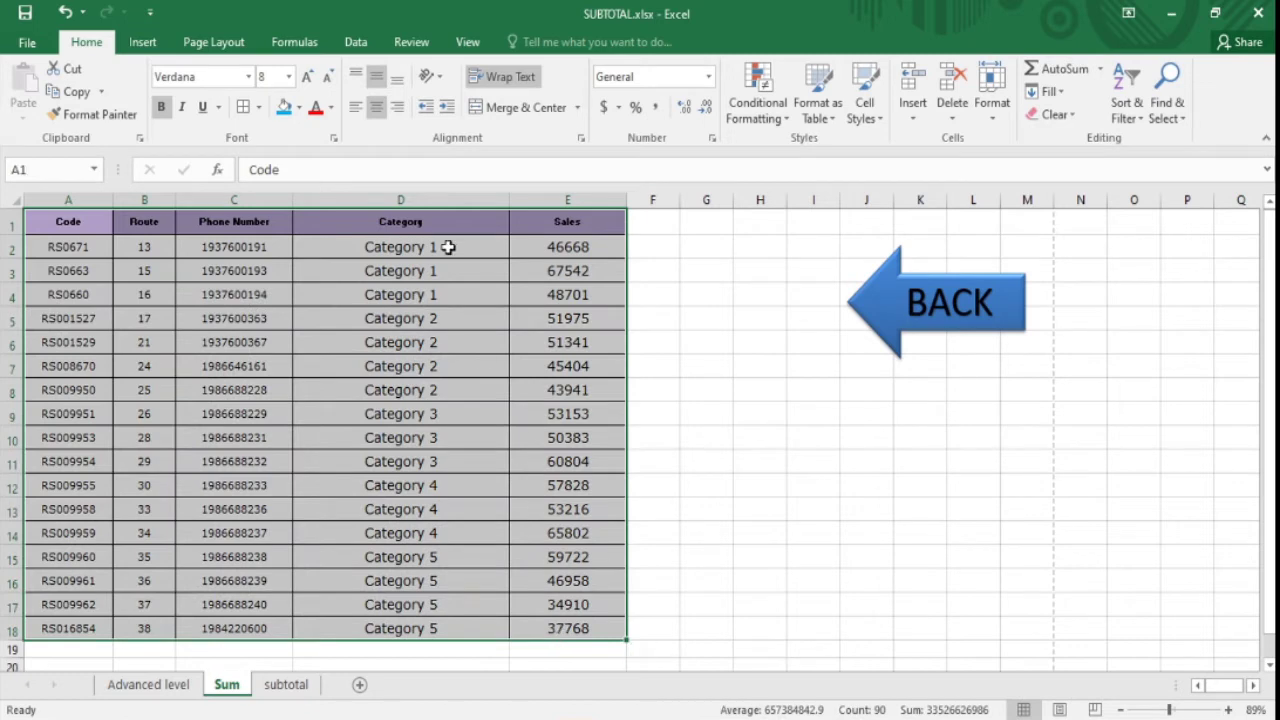
left_click(449, 222)
- Point out the Category 1 to Category 5 row groups and the Sales values in column E
left_click(437, 296)
key("Up")
key("Up")
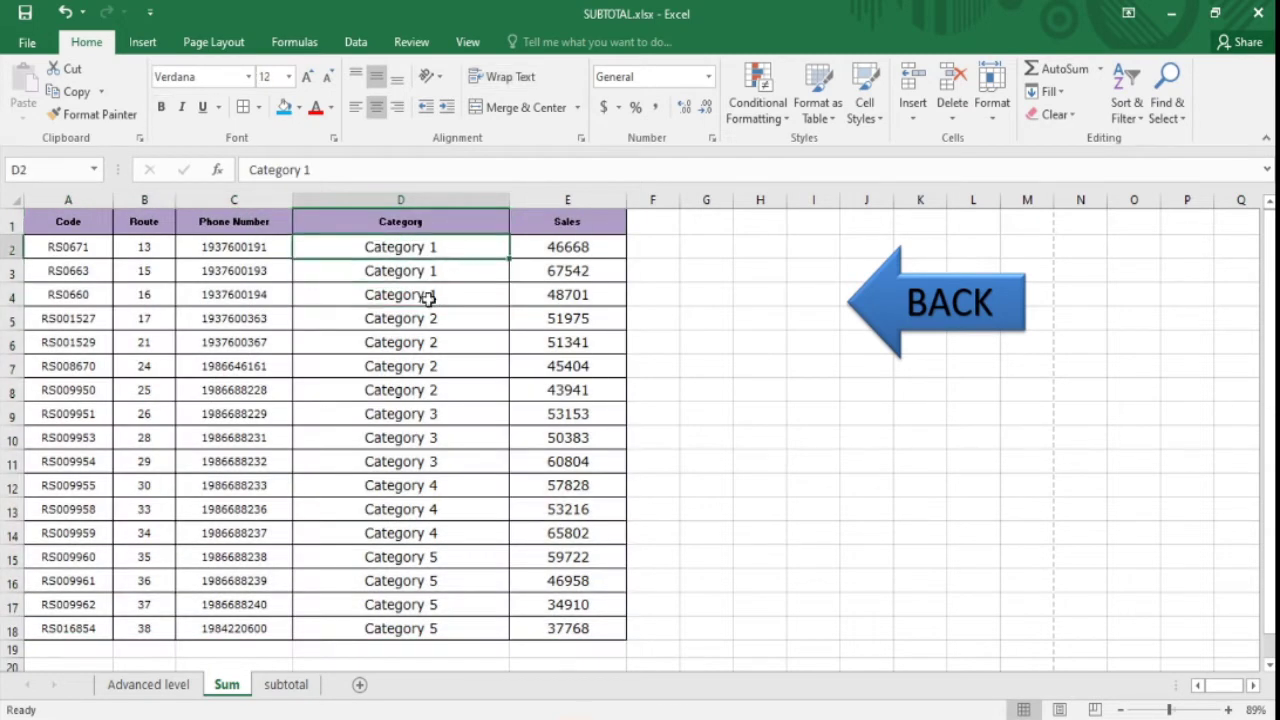
left_click(464, 357)
left_click(455, 463)
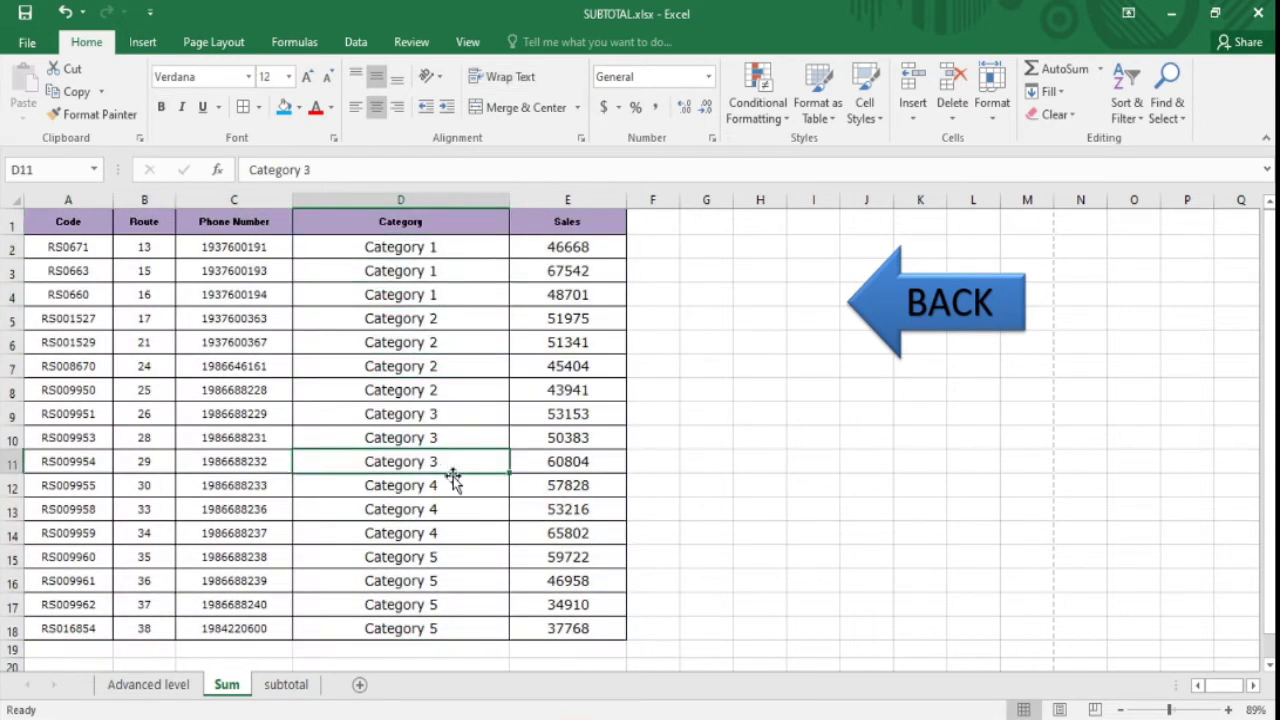
left_click(464, 526)
left_click(458, 580)
left_click_drag(605, 390, 621, 366)
left_click(582, 223)
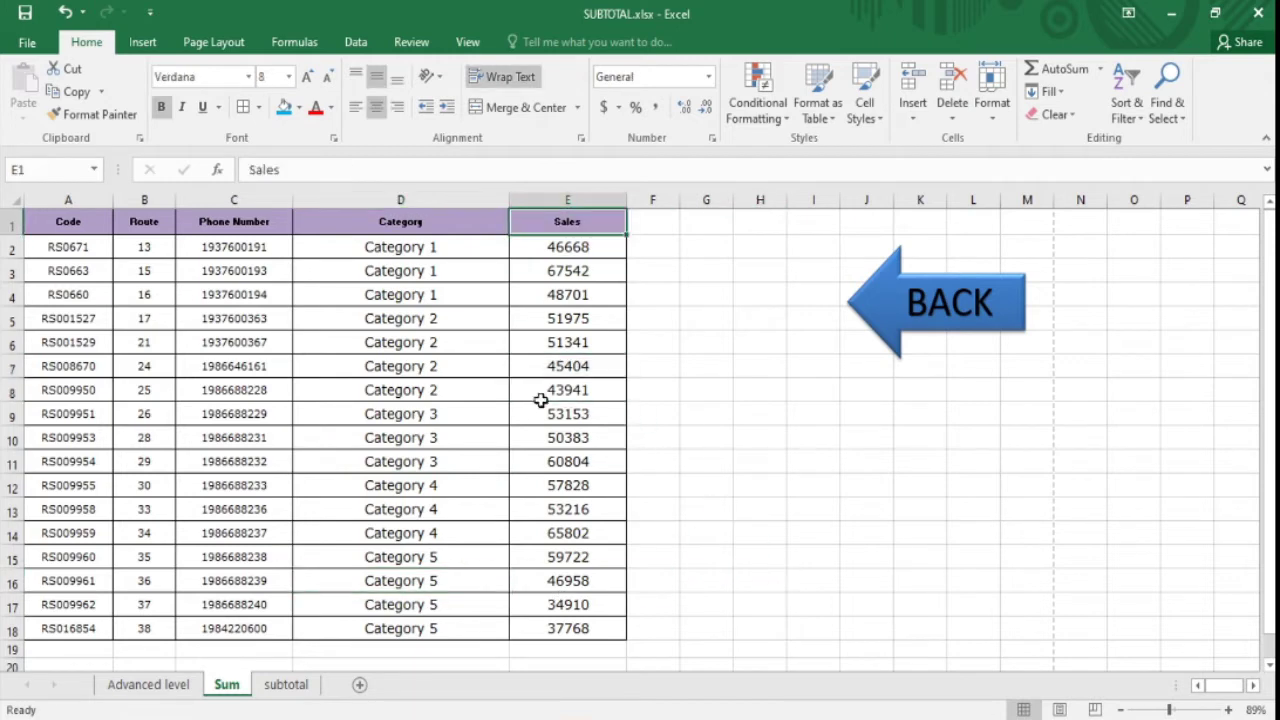
left_click(538, 437)
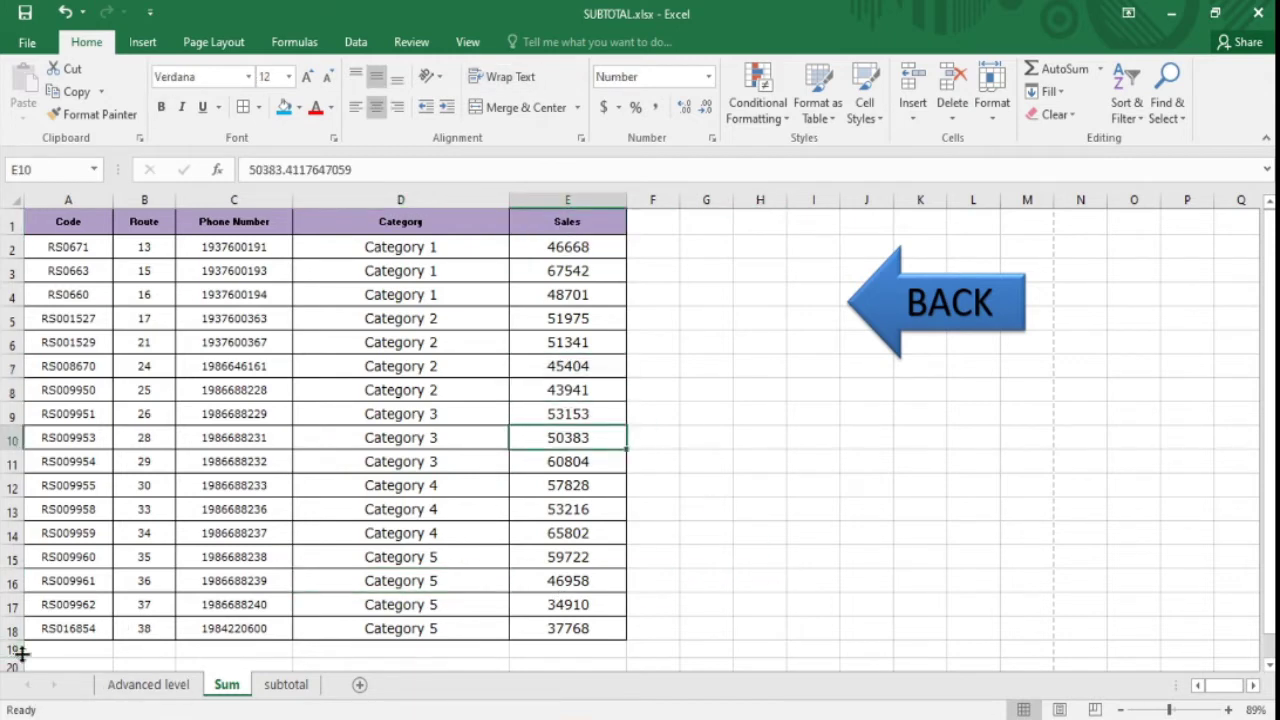
- Make row 19 taller and select cell E19 below the Sales values
left_click_drag(20, 658, 20, 668)
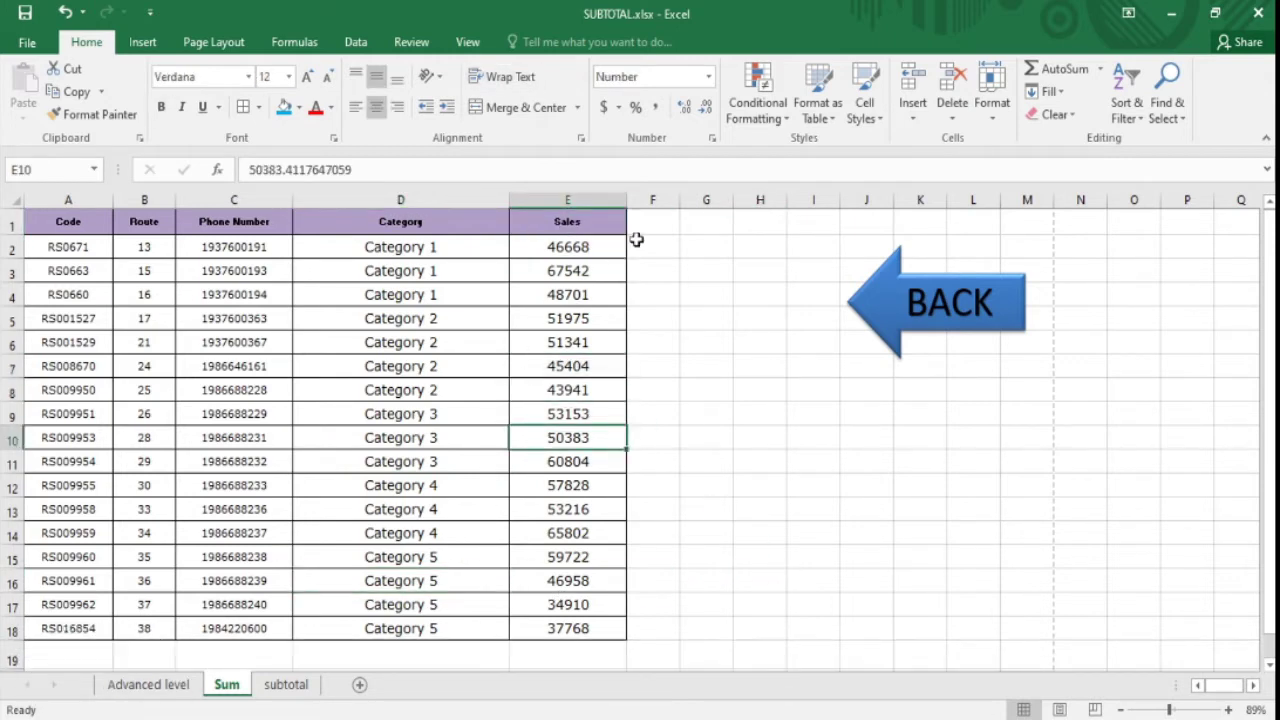
left_click(567, 200)
left_click(575, 658)
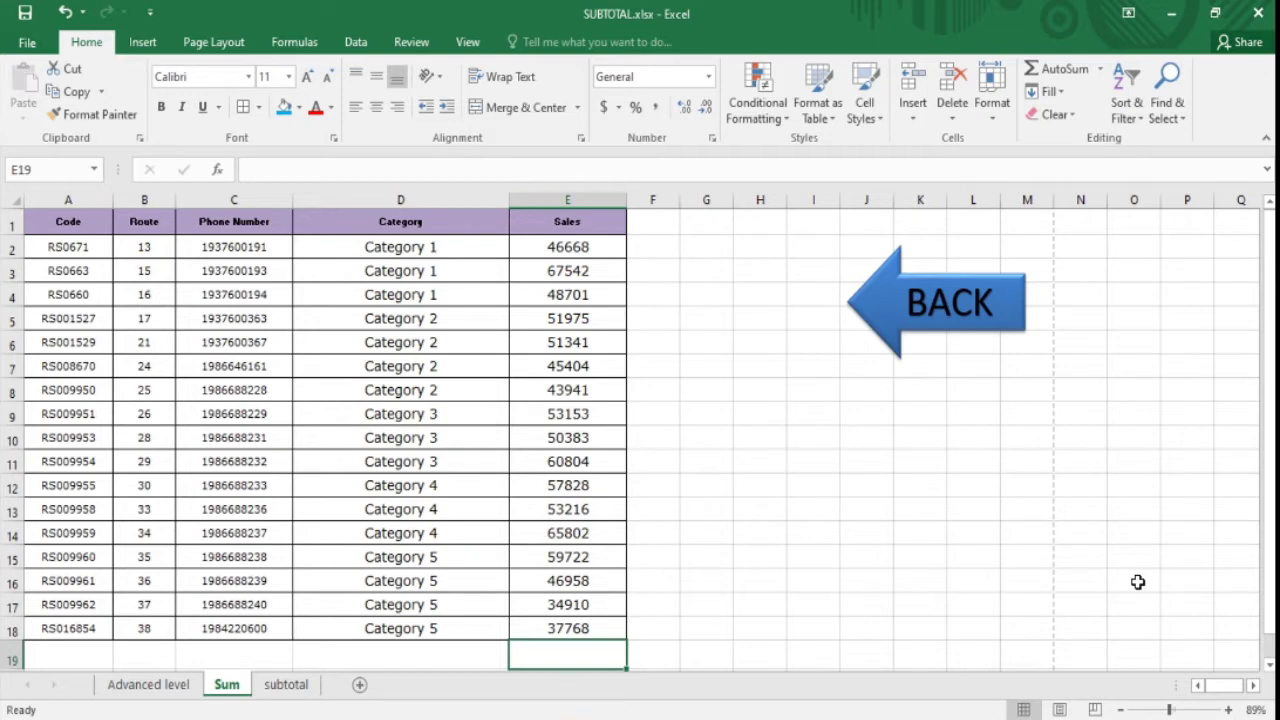
- Enter the label Total in cell C19
key("Left")
key("Left")
key("Left")
key("Right")
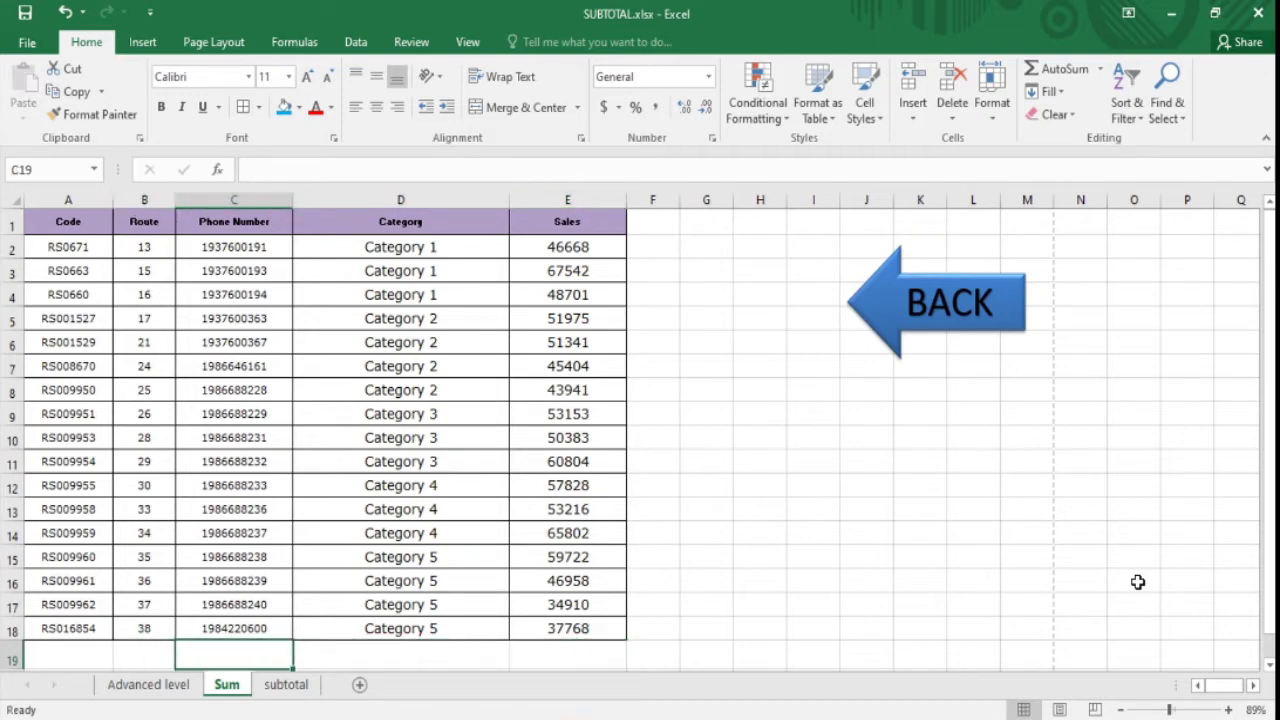
type("Total")
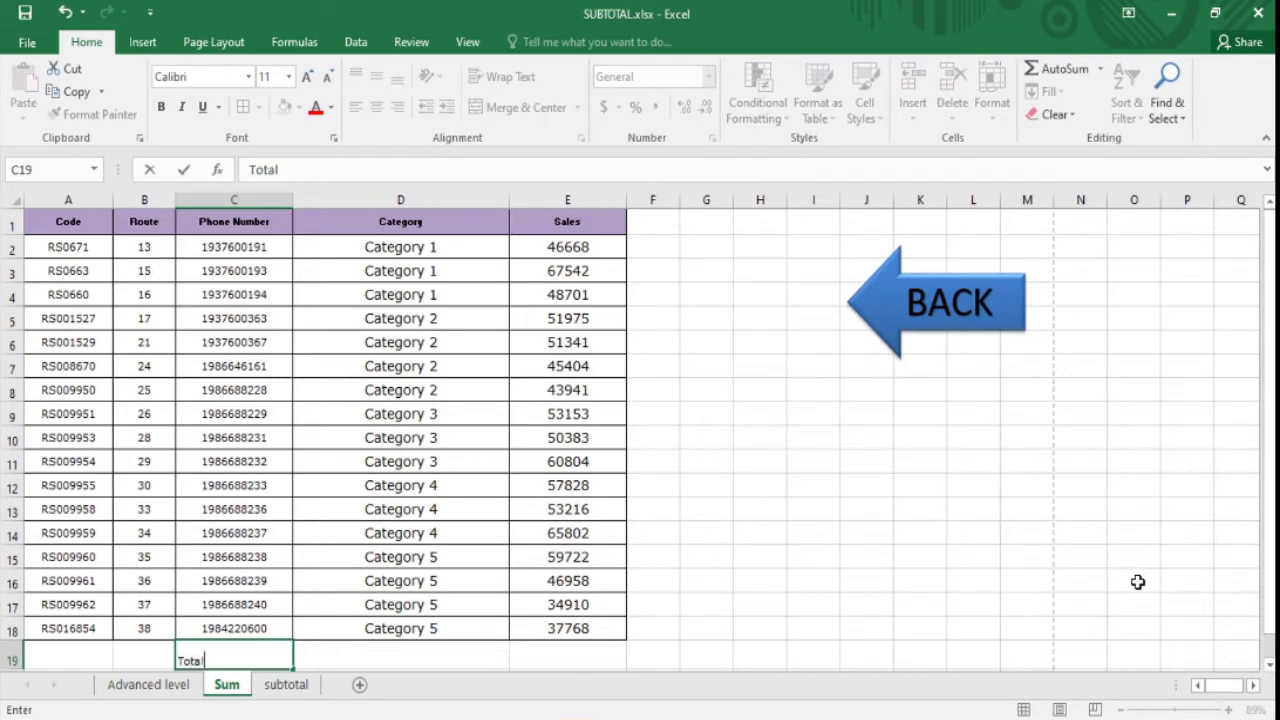
key("Right")
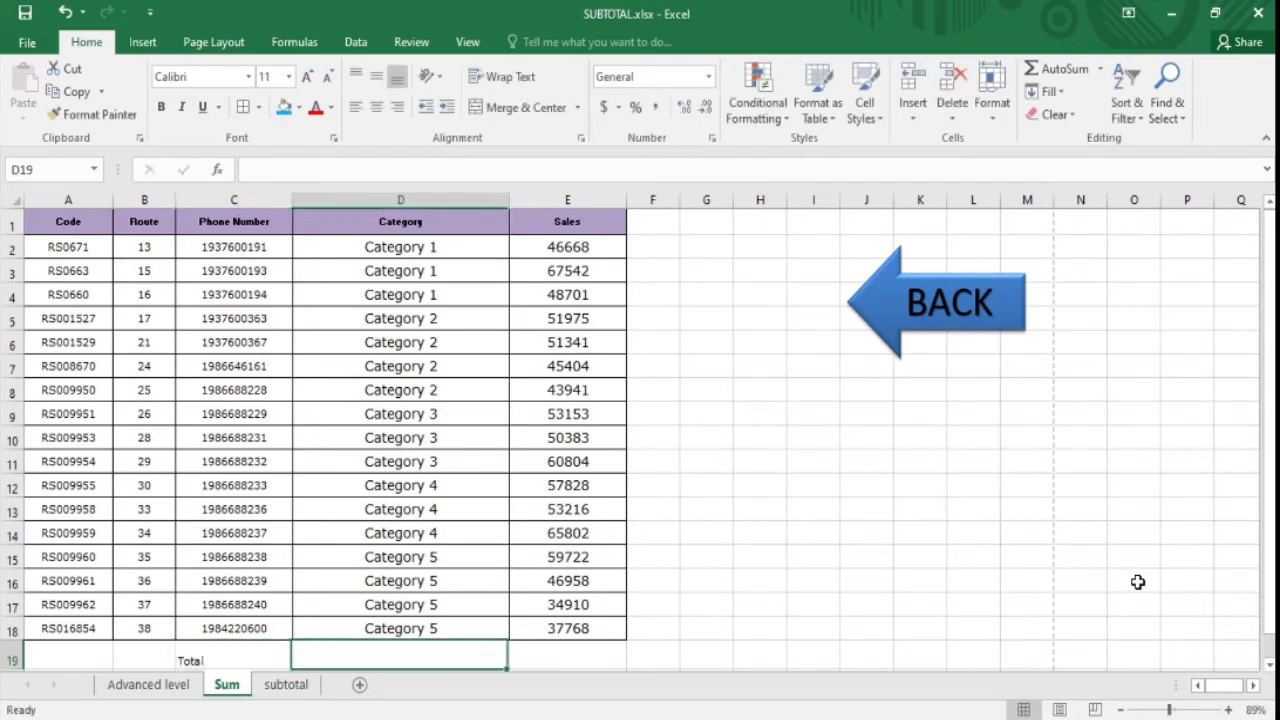
- Enter =SUM(E2:E18) in E19 to total the Sales column
key("Right")
type("=sum")
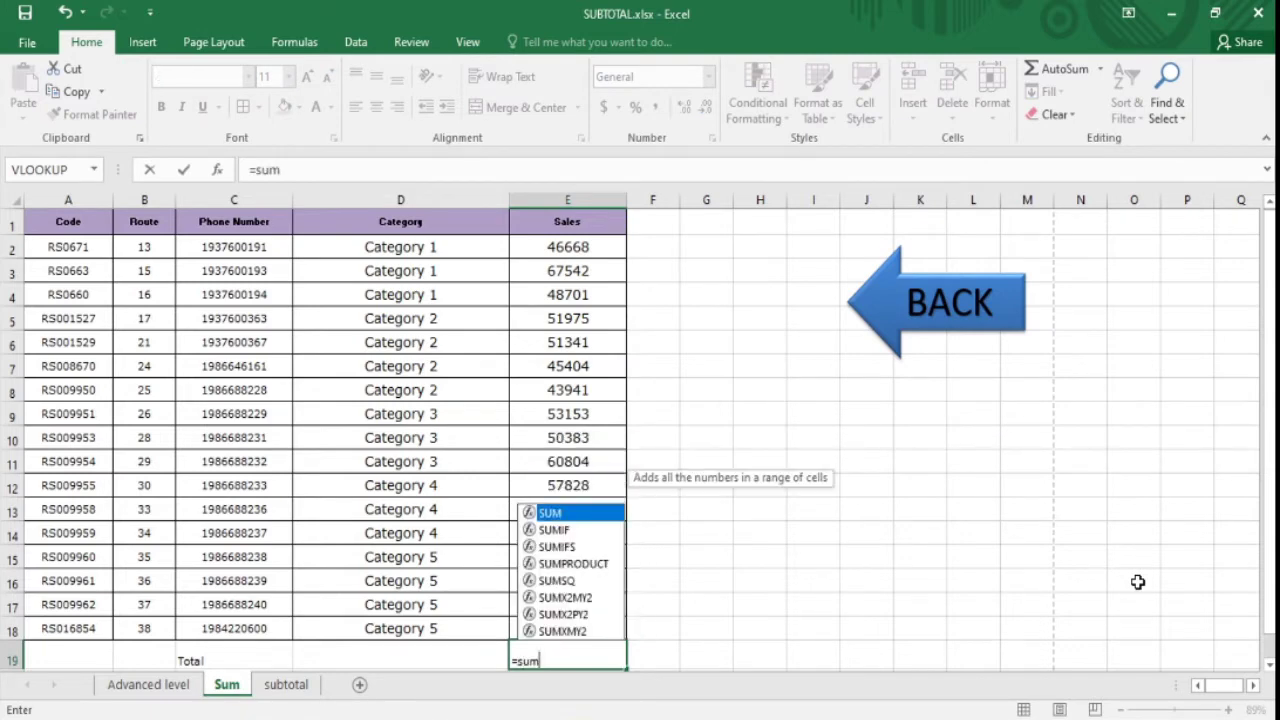
type("(")
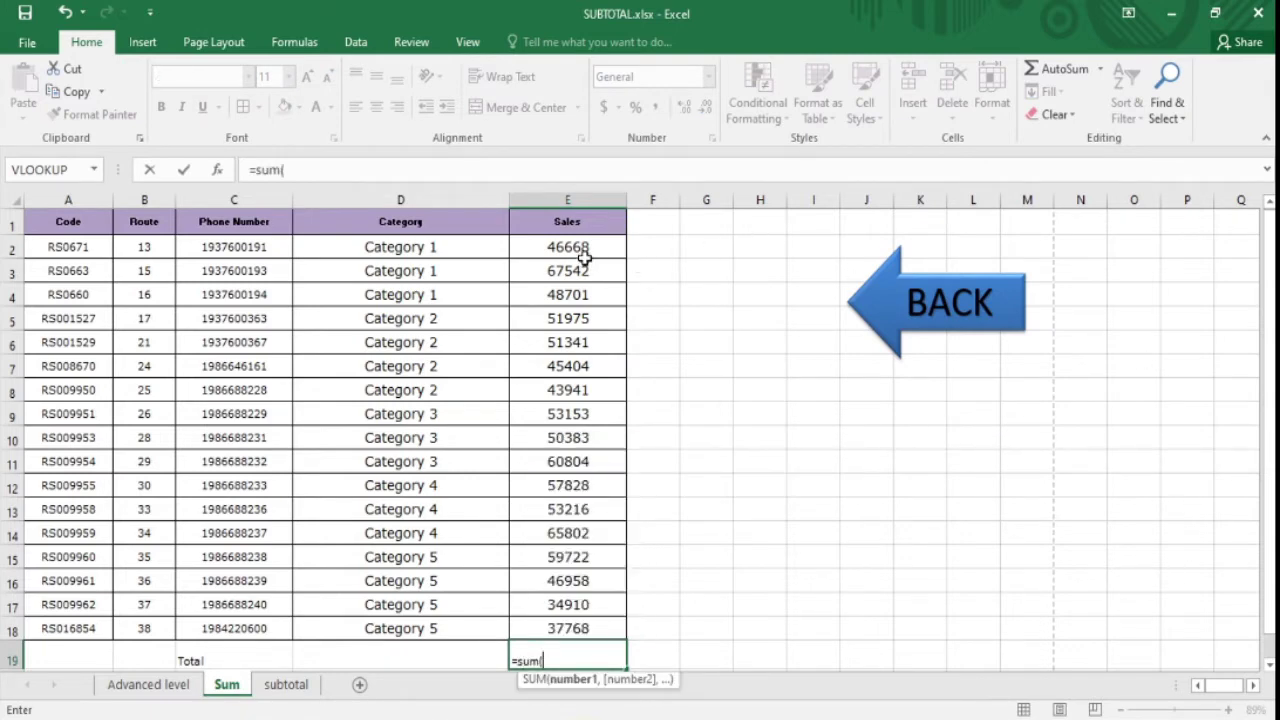
left_click(588, 247)
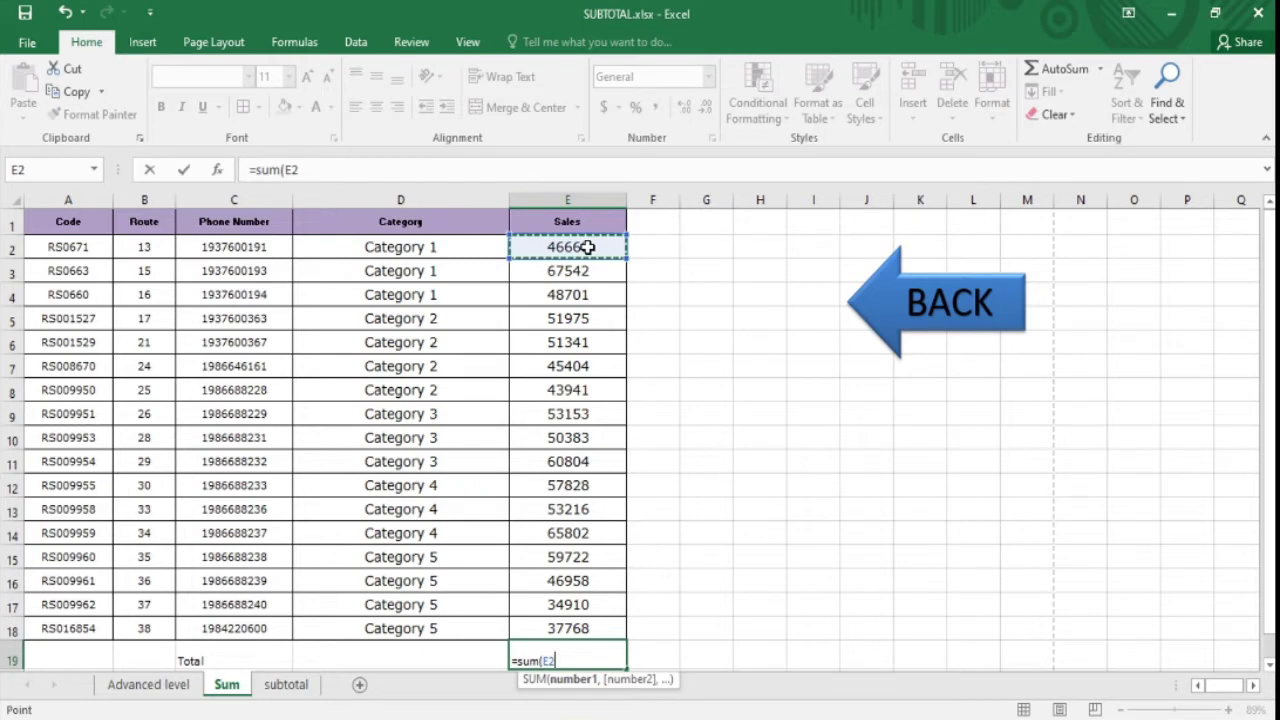
key("ctrl+shift+Down")
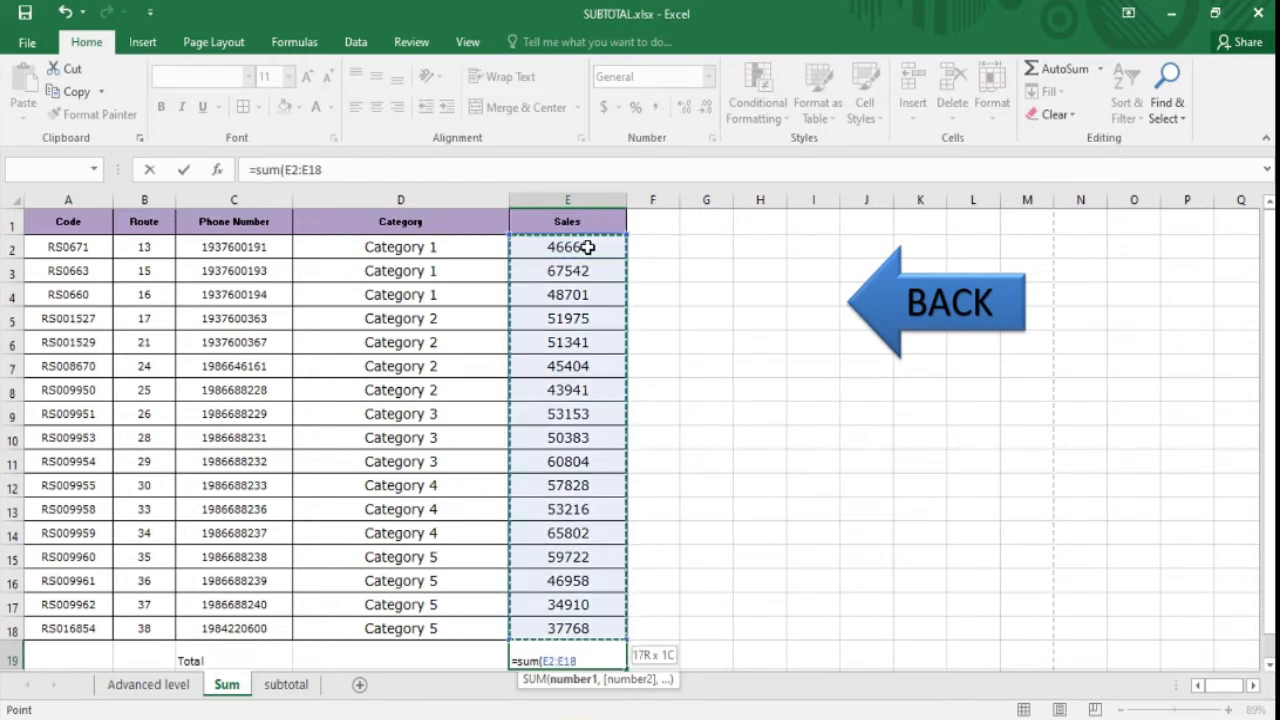
type(")")
key("Return")
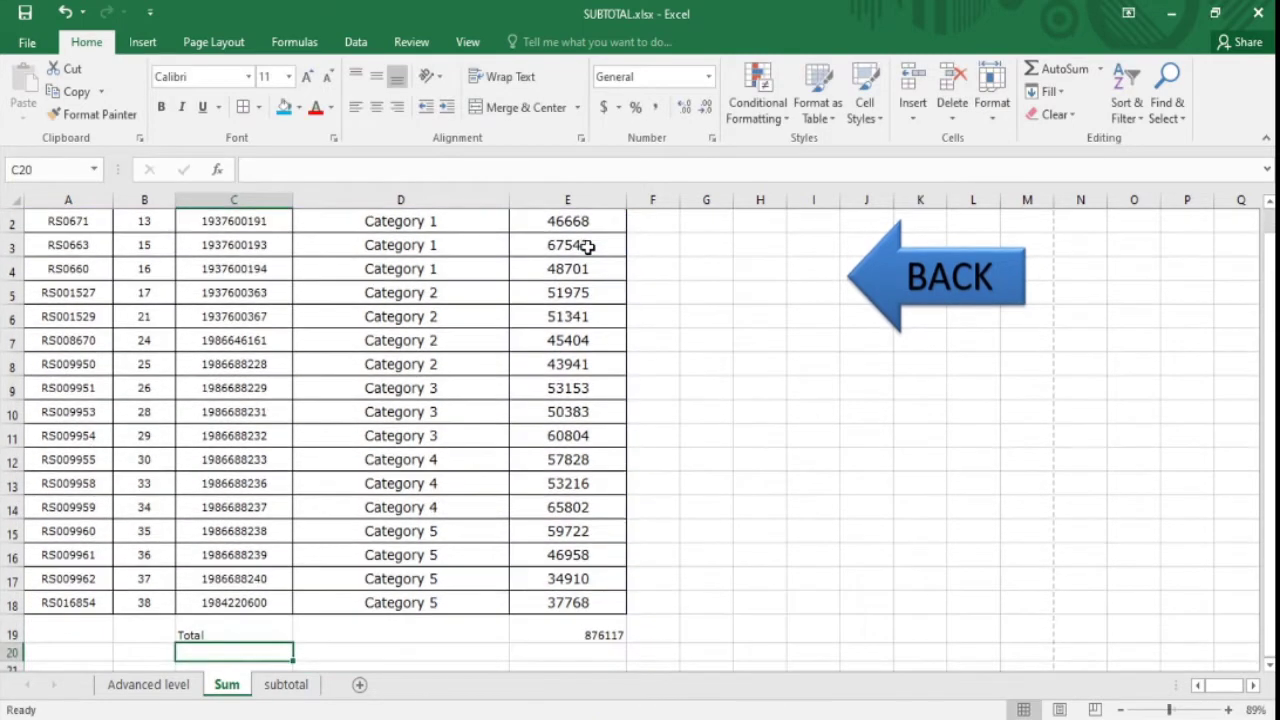
- Centre the E19 total vertically and horizontally and enlarge its font twice to 16
left_click_drag(75, 634, 508, 190)
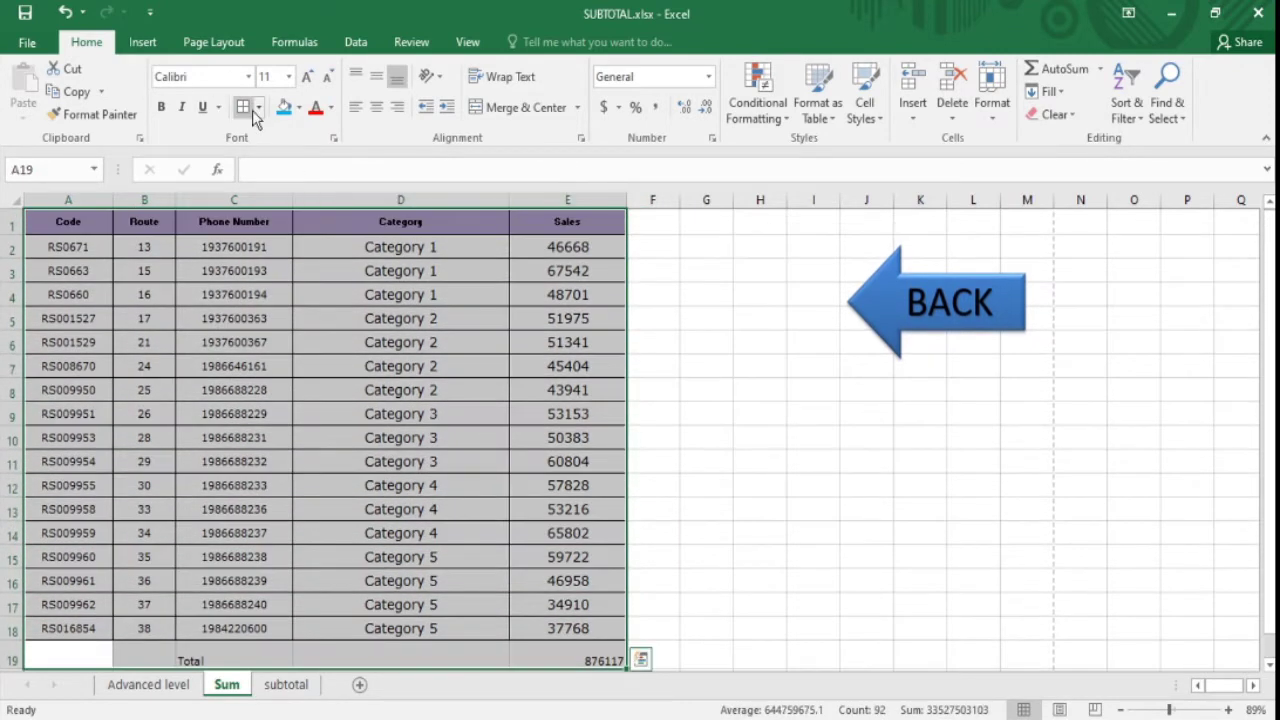
left_click(584, 655)
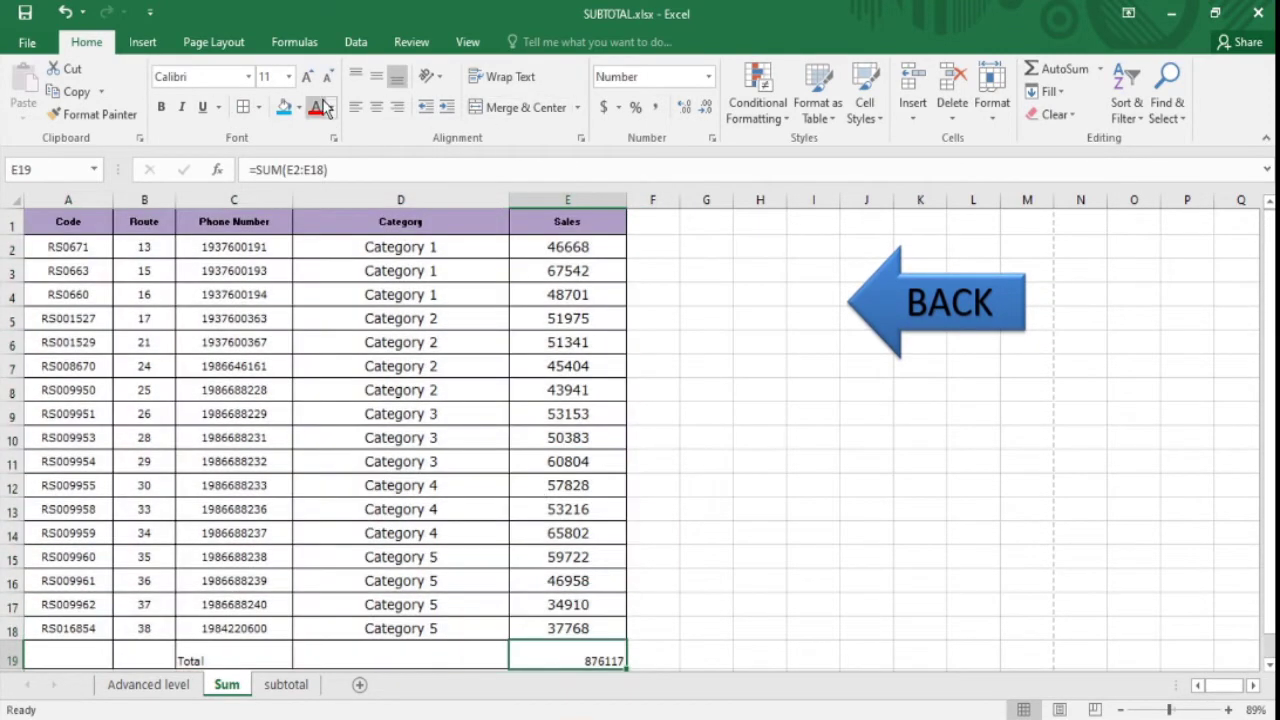
left_click(376, 76)
left_click(376, 107)
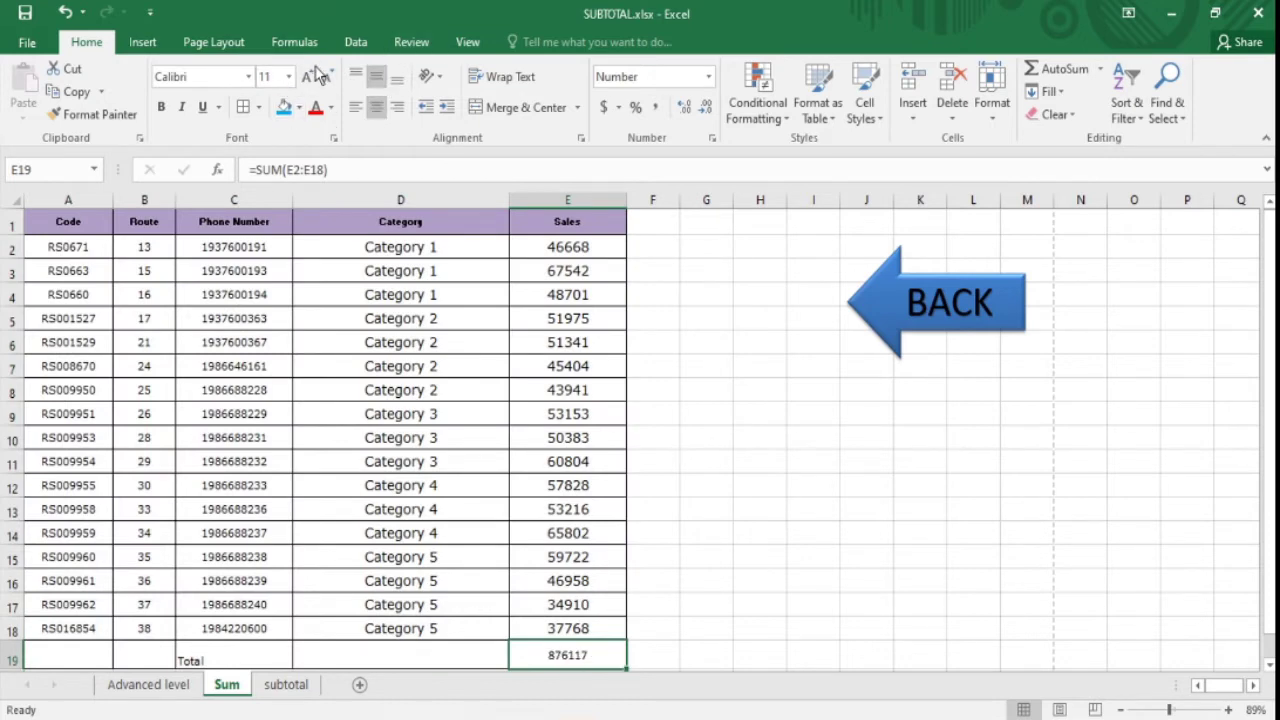
left_click(311, 80)
left_click(311, 81)
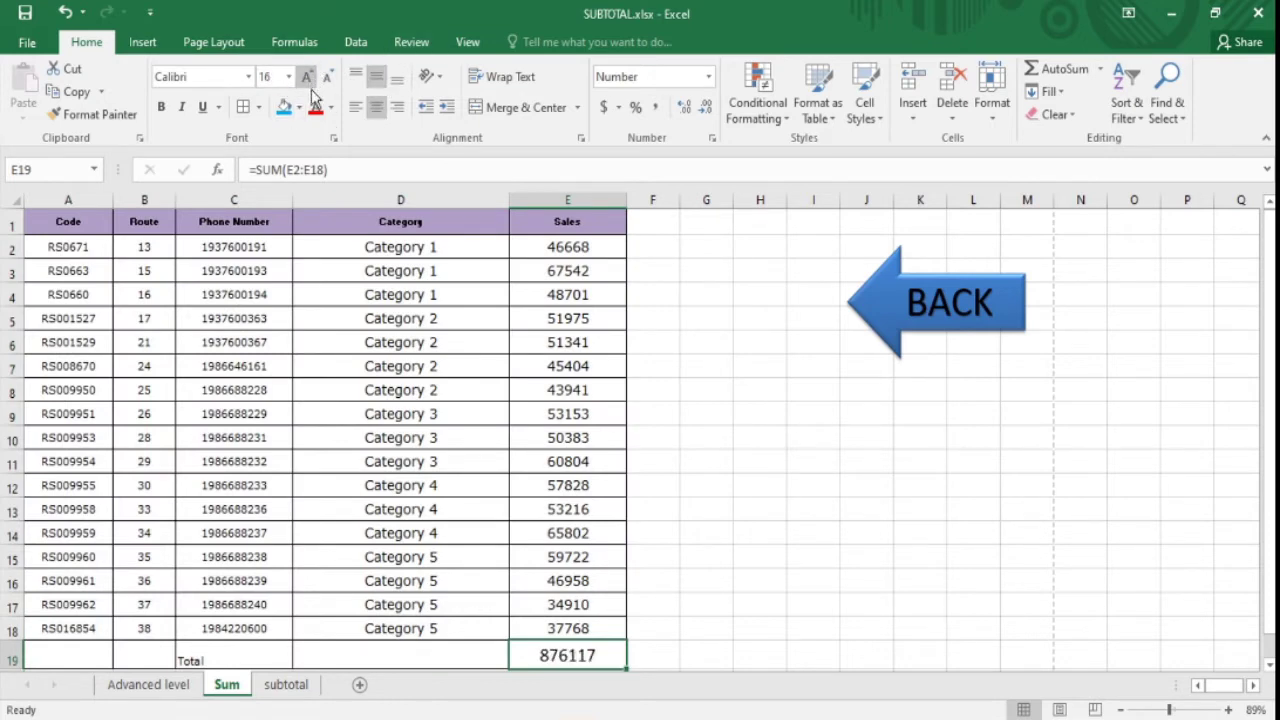
left_click(725, 442)
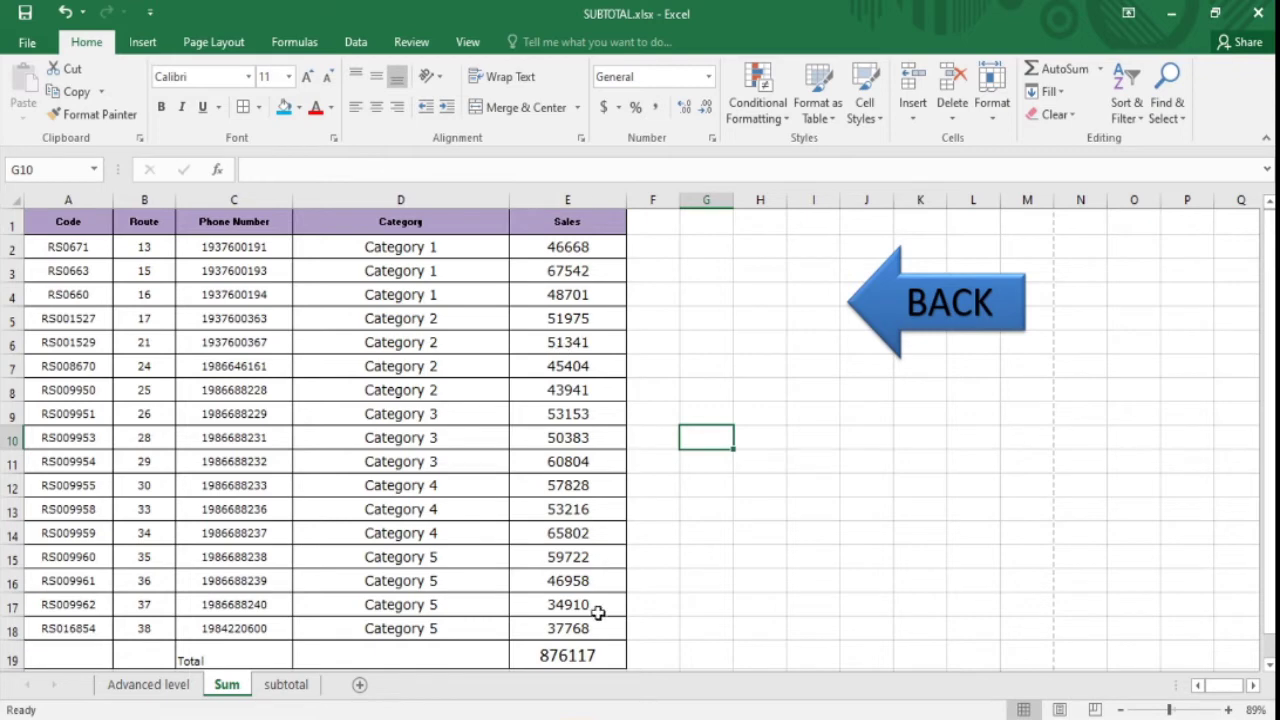
left_click(588, 652)
left_click(343, 630)
left_click(189, 652)
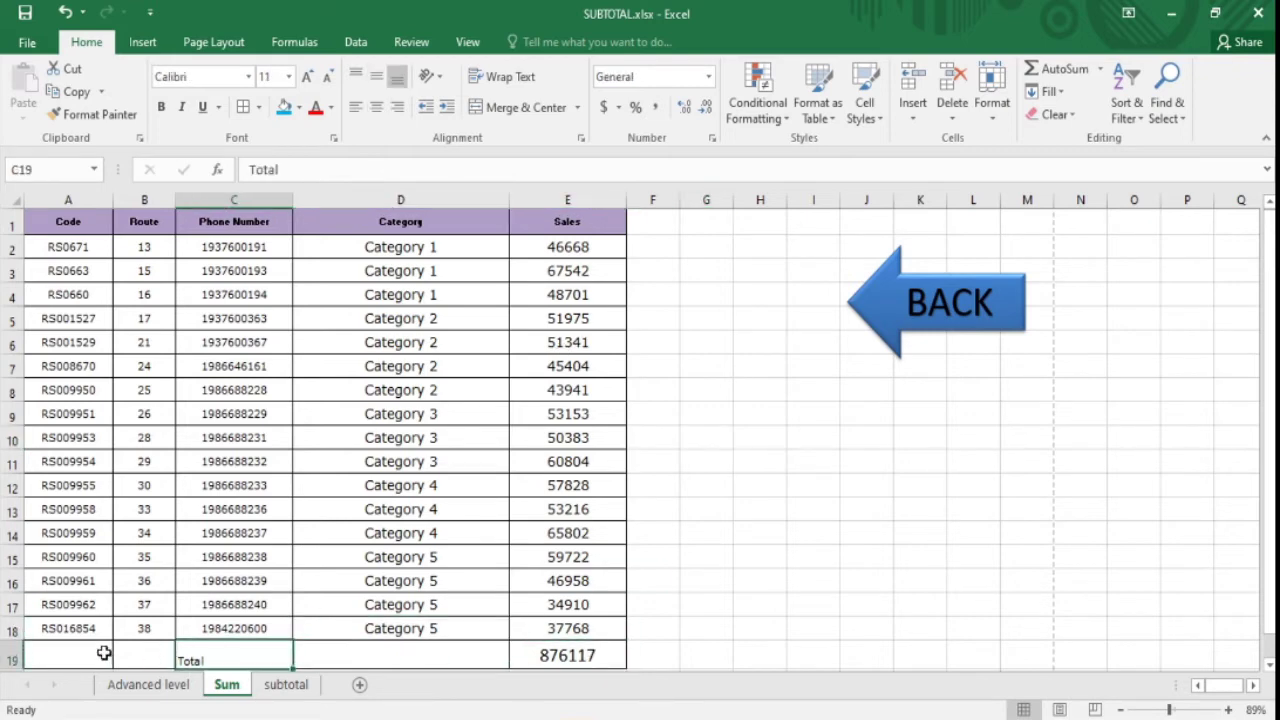
left_click(12, 658)
left_click(376, 77)
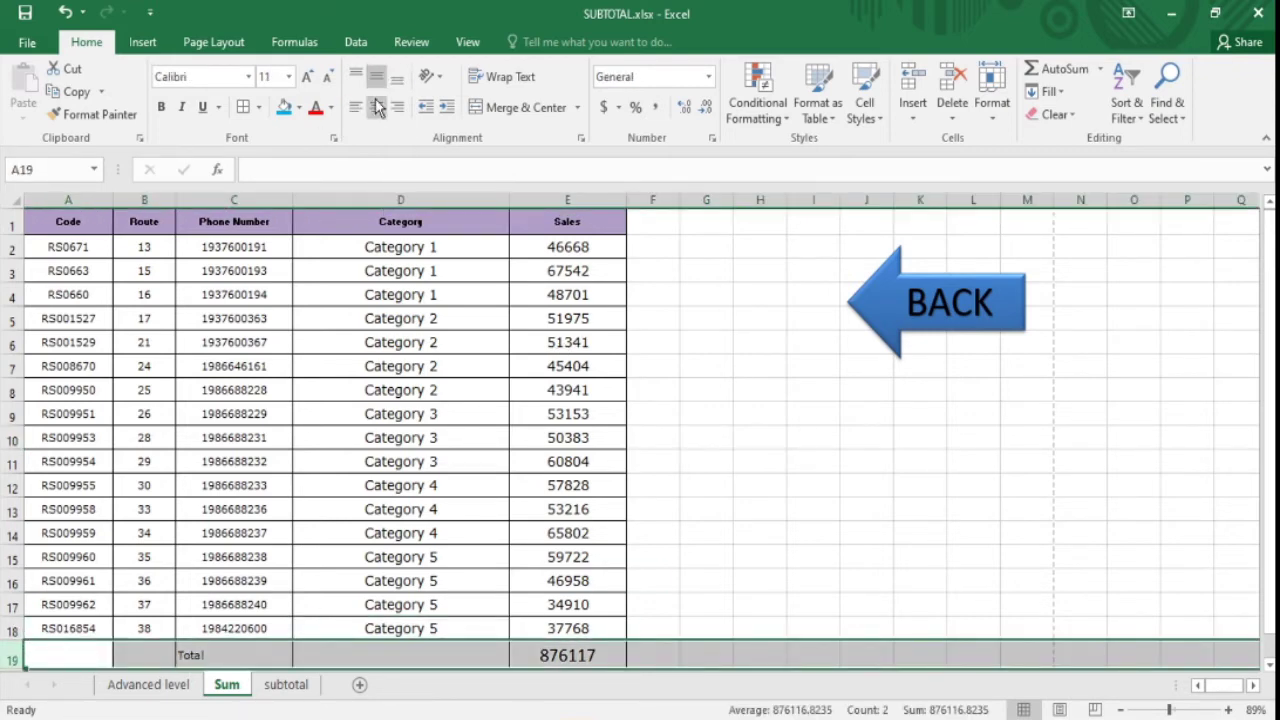
left_click(376, 107)
left_click(590, 440)
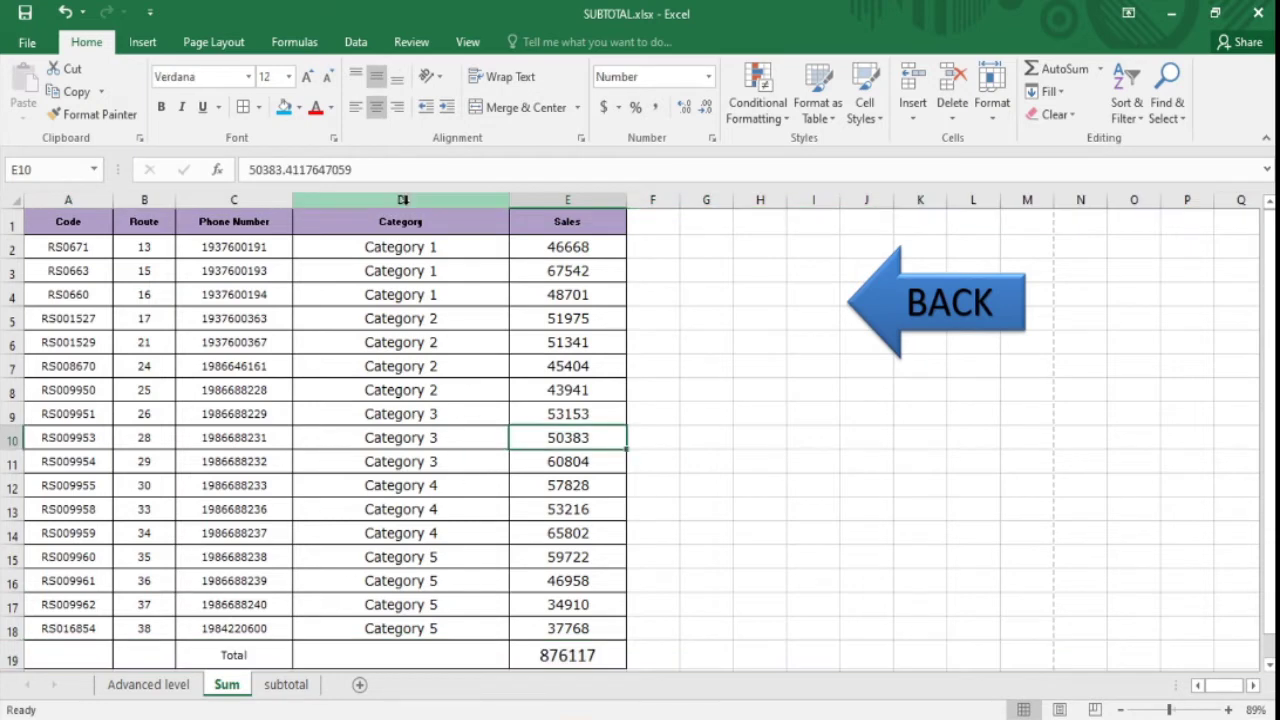
left_click(657, 314)
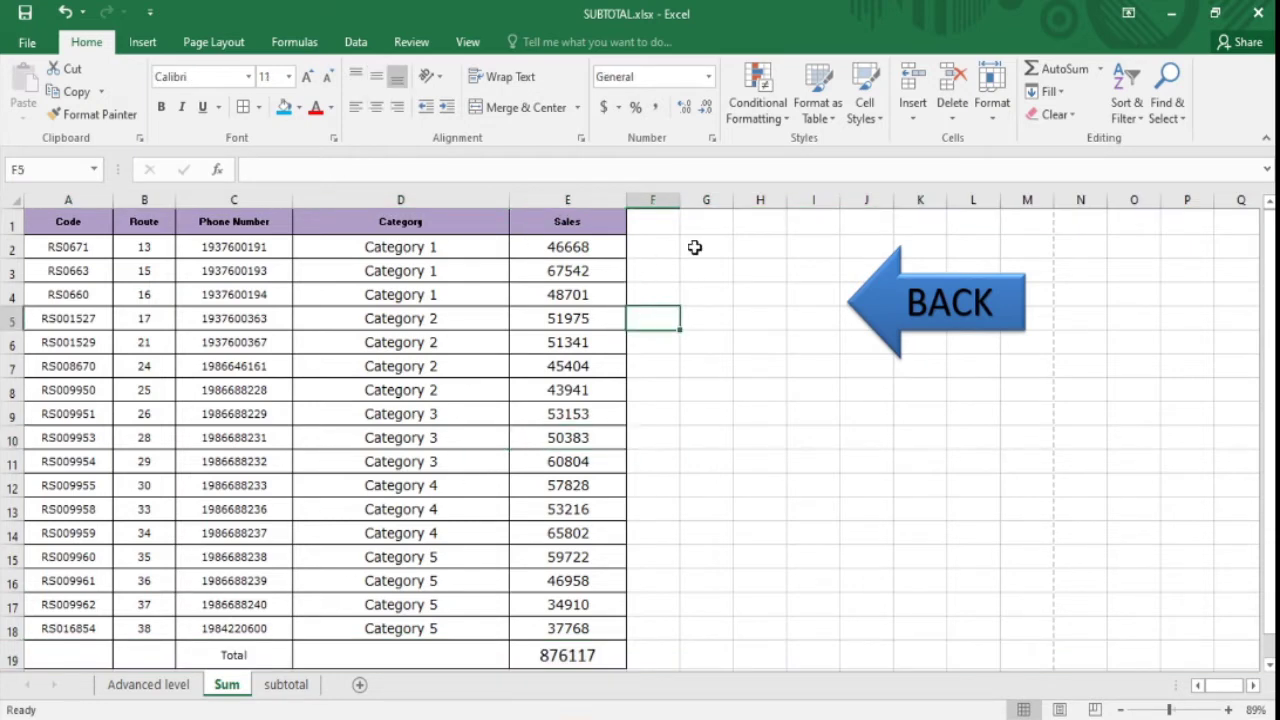
left_click_drag(666, 262, 660, 247)
left_click(552, 650)
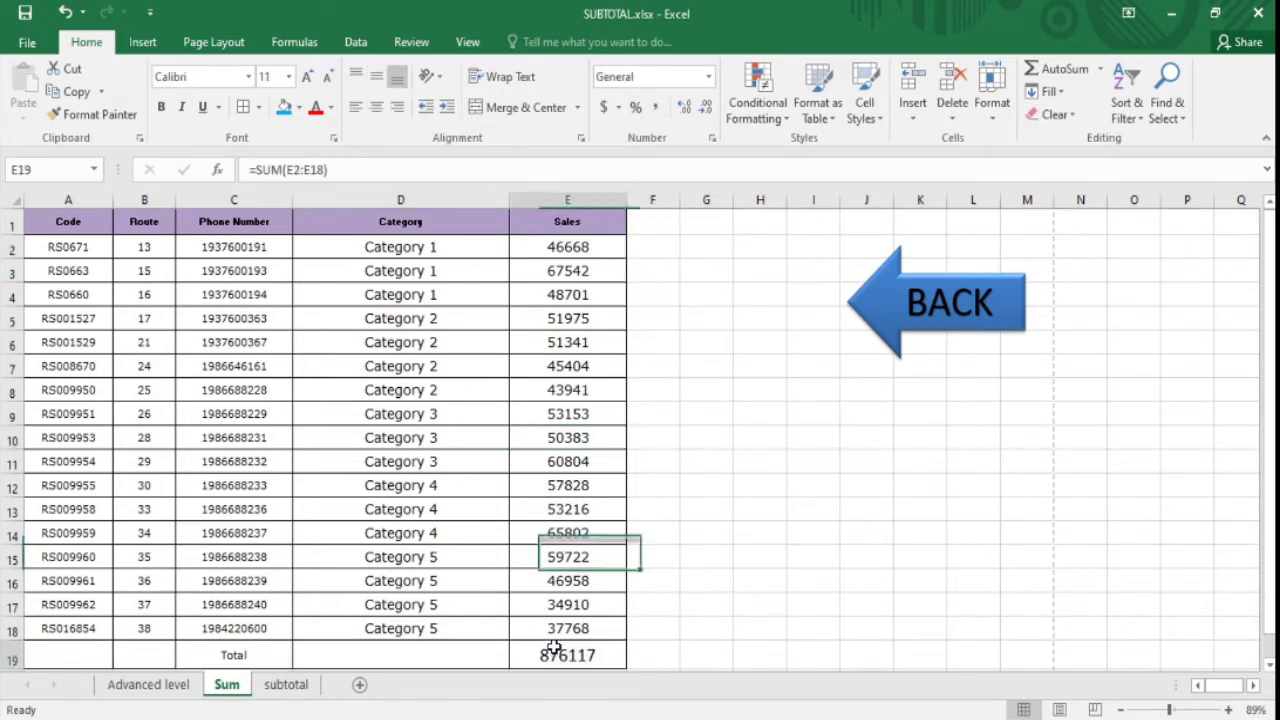
left_click(570, 457)
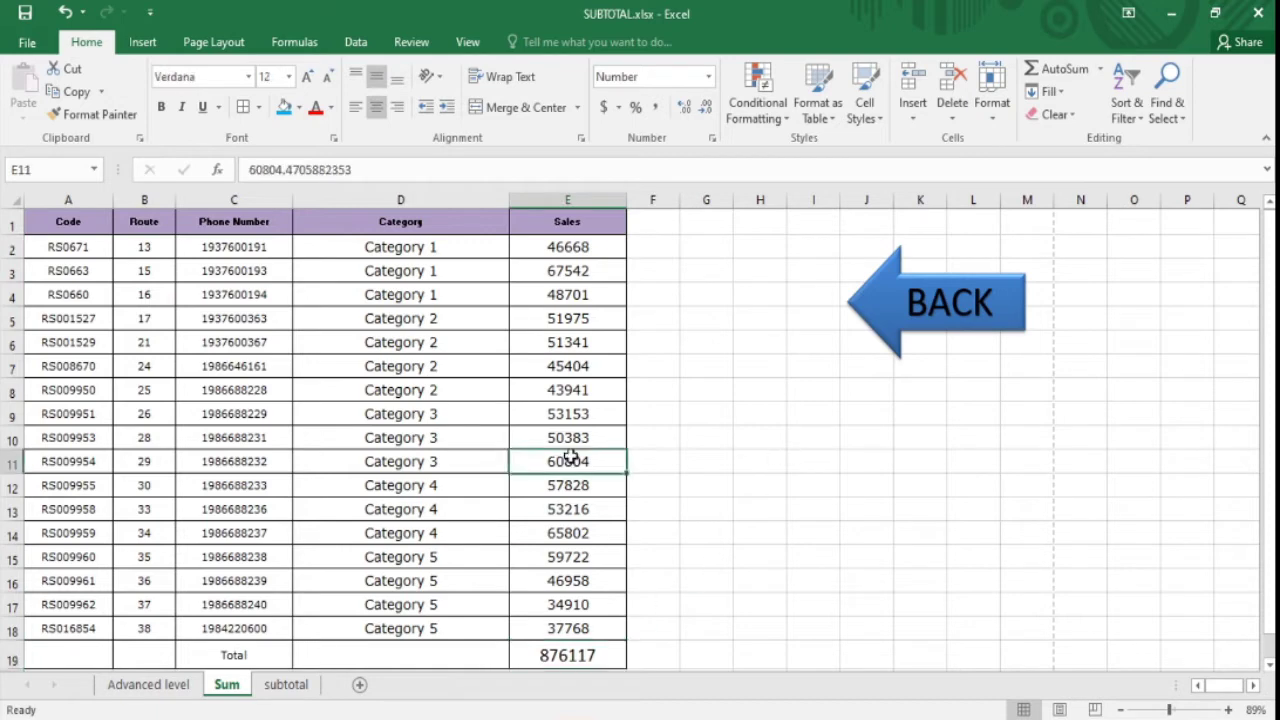
left_click(563, 245)
left_click(688, 277)
left_click(45, 218)
left_click(420, 247)
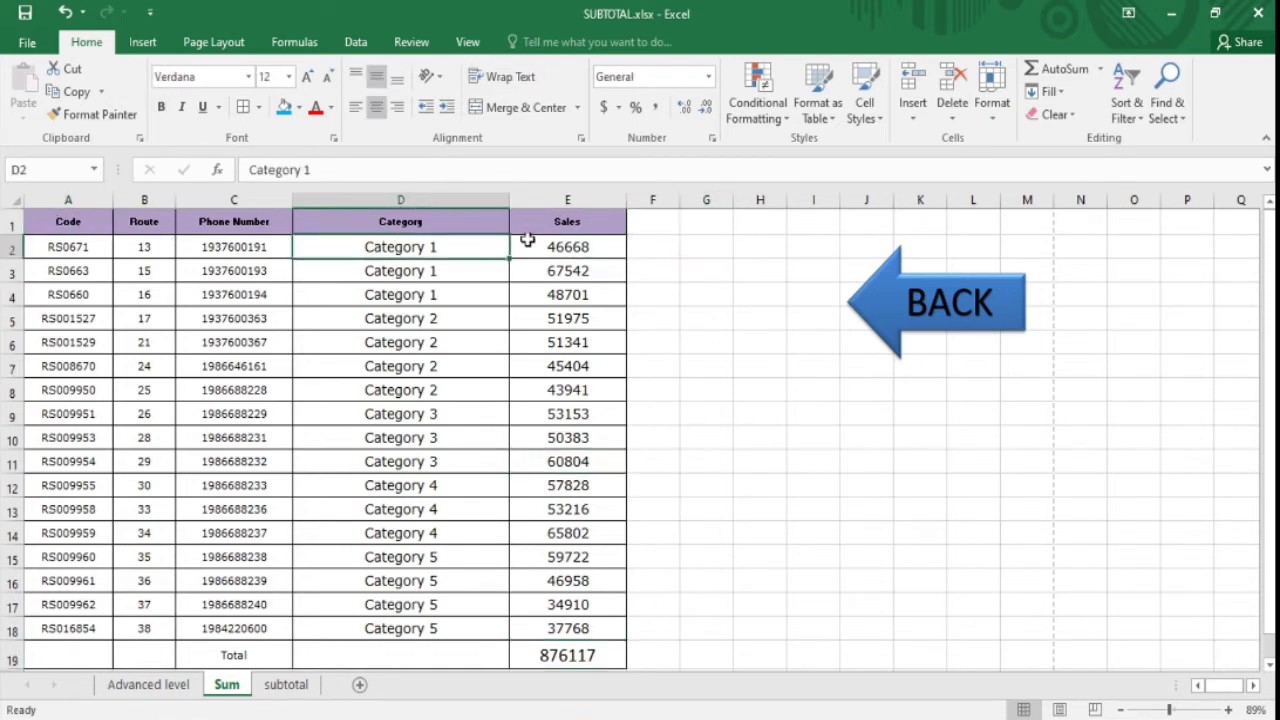
left_click(594, 242)
left_click(578, 225)
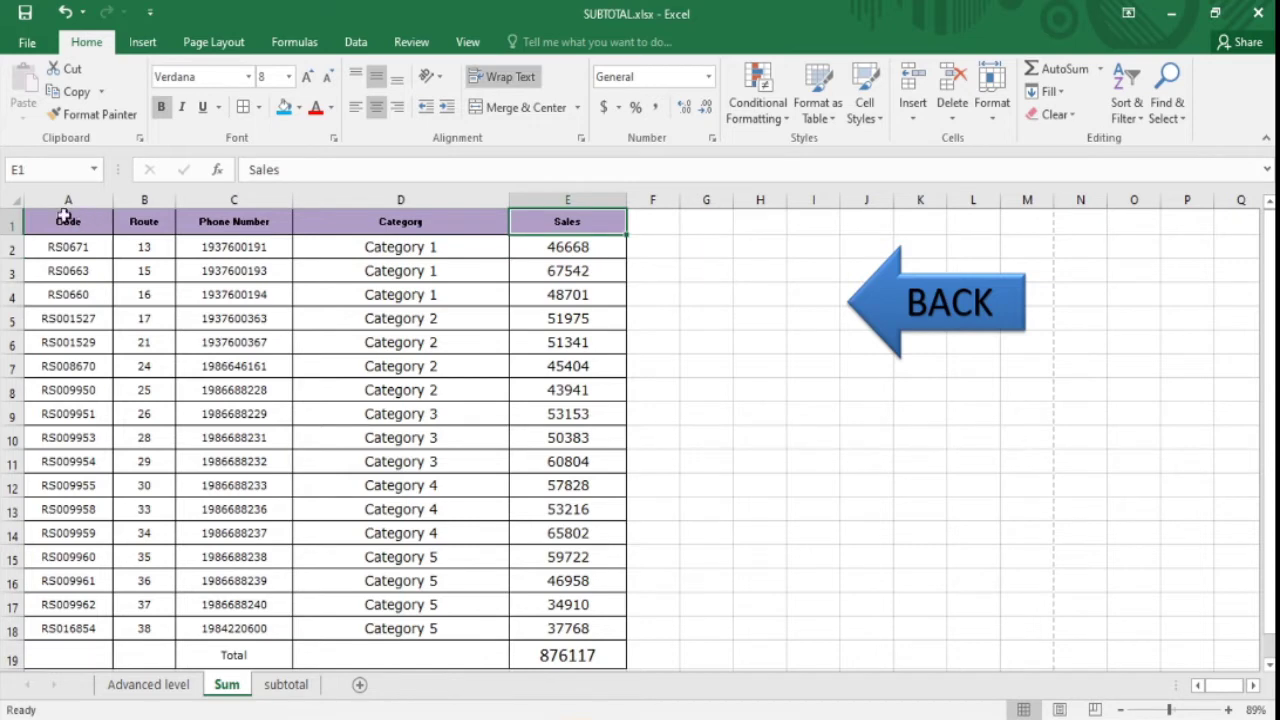
left_click(6, 224)
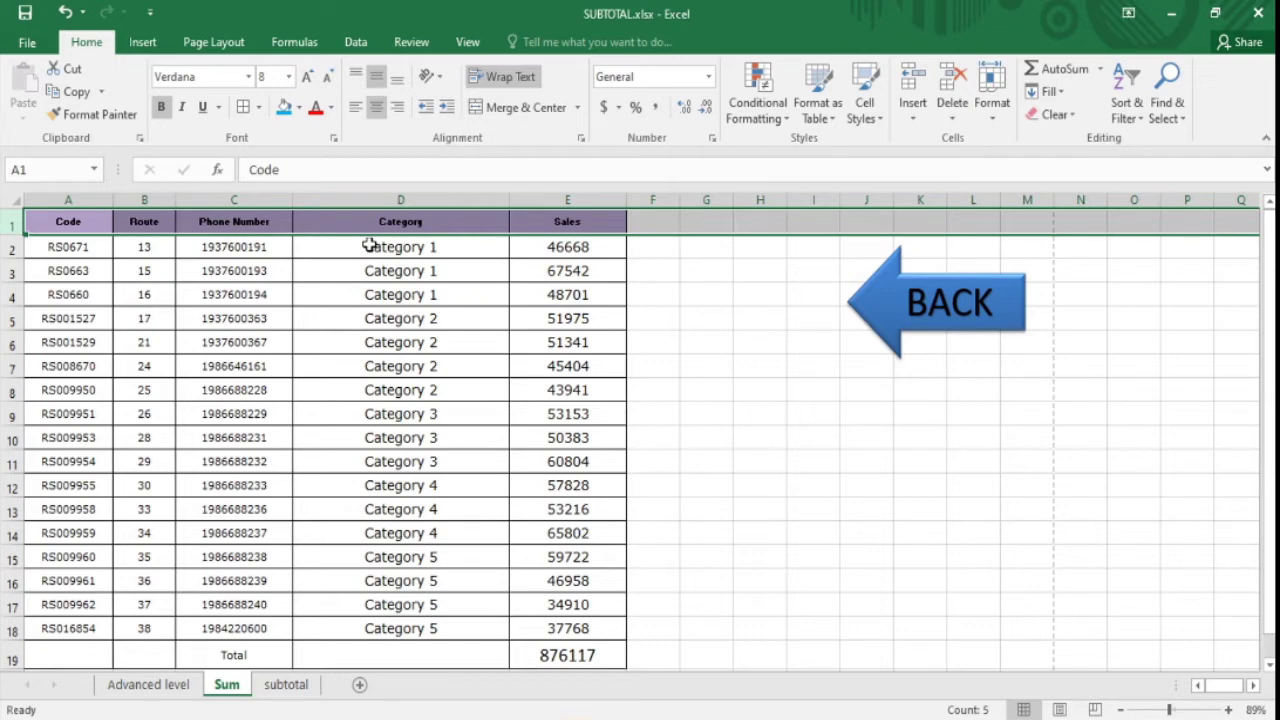
- Add AutoFilter arrows to the Sum table's header row with Ctrl+Shift+L
key("ctrl+shift+l")
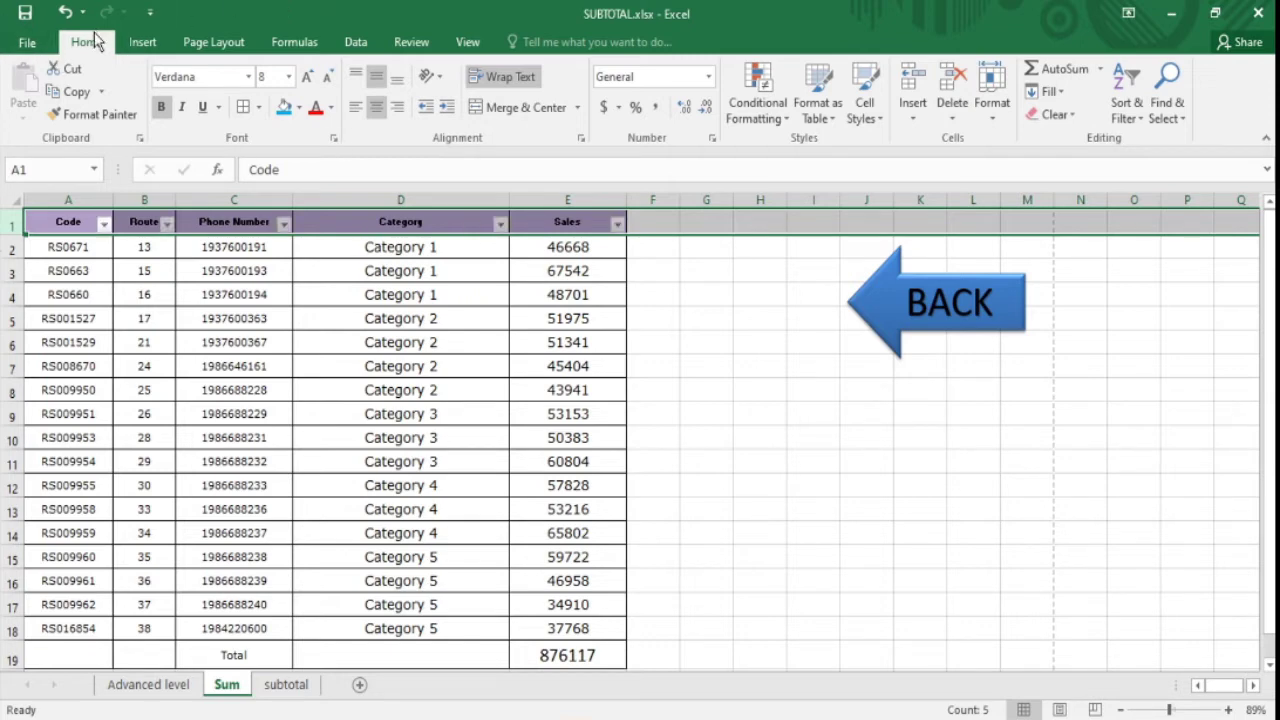
left_click(1141, 120)
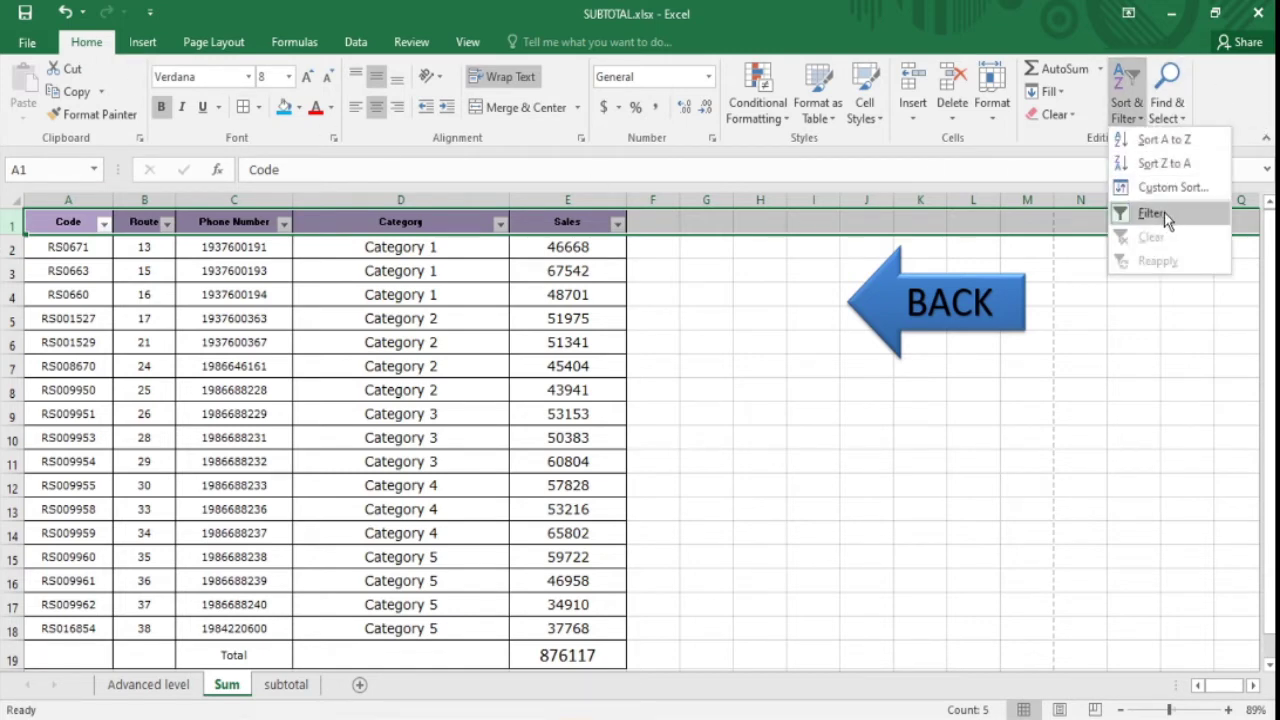
left_click(414, 246)
left_click(500, 388)
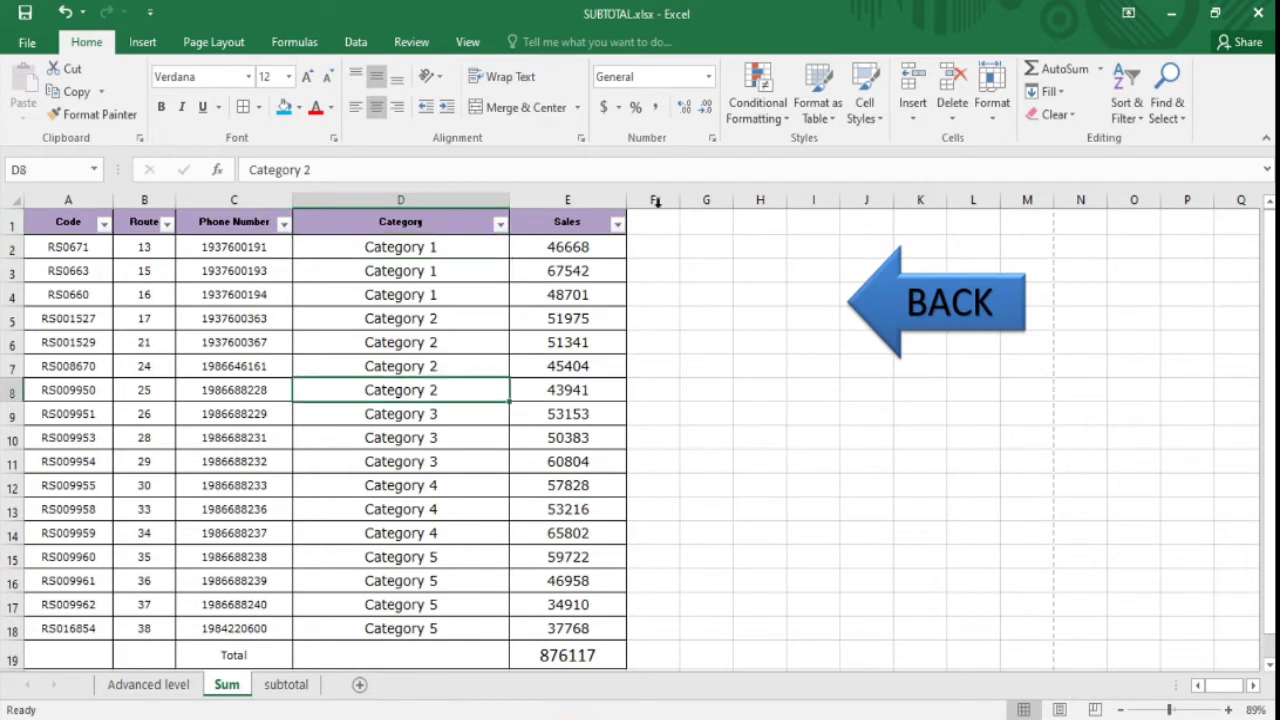
left_click(360, 249)
left_click(506, 277)
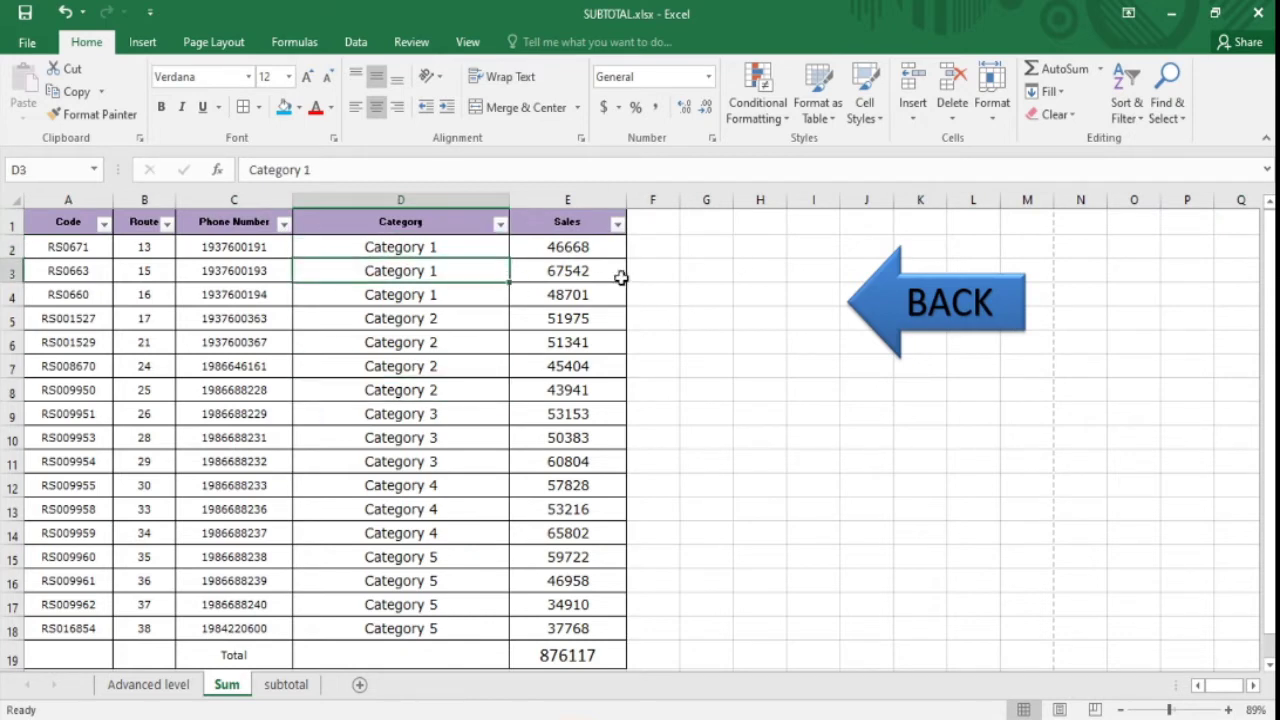
left_click(620, 277)
left_click(420, 254)
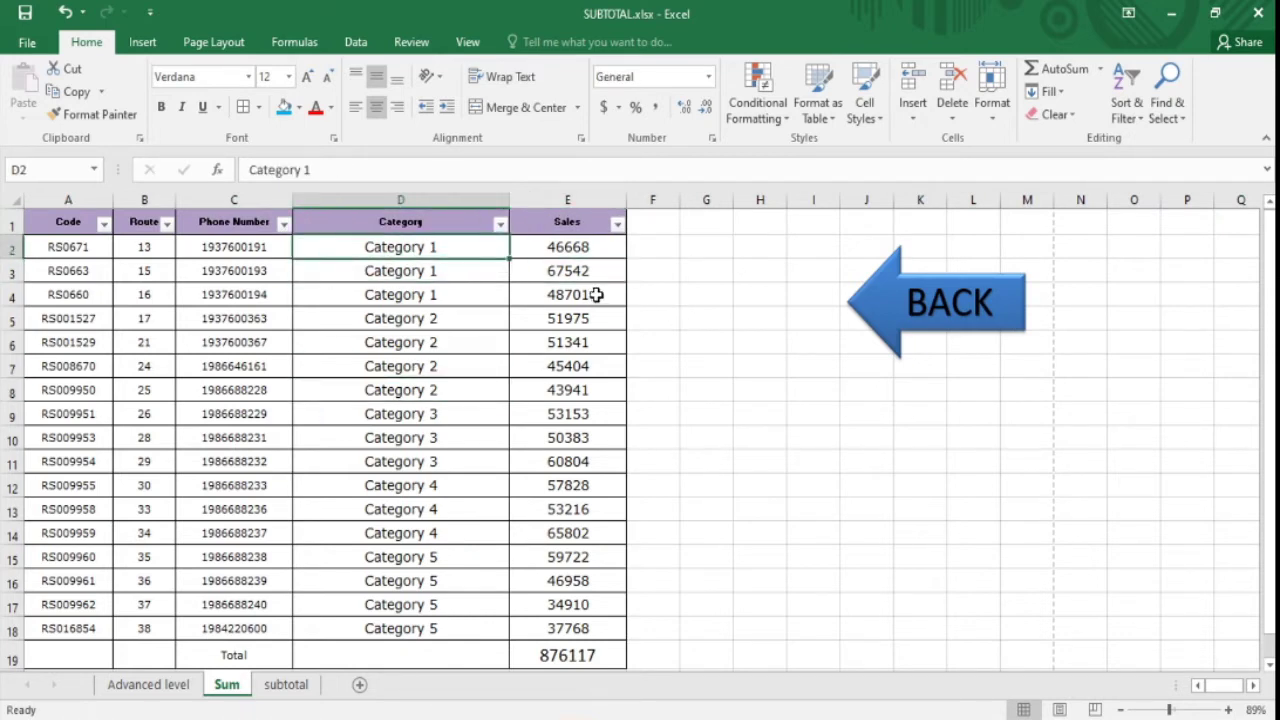
- Filter the Category column to Category 1, Category 2 and (Blanks) only
left_click(500, 226)
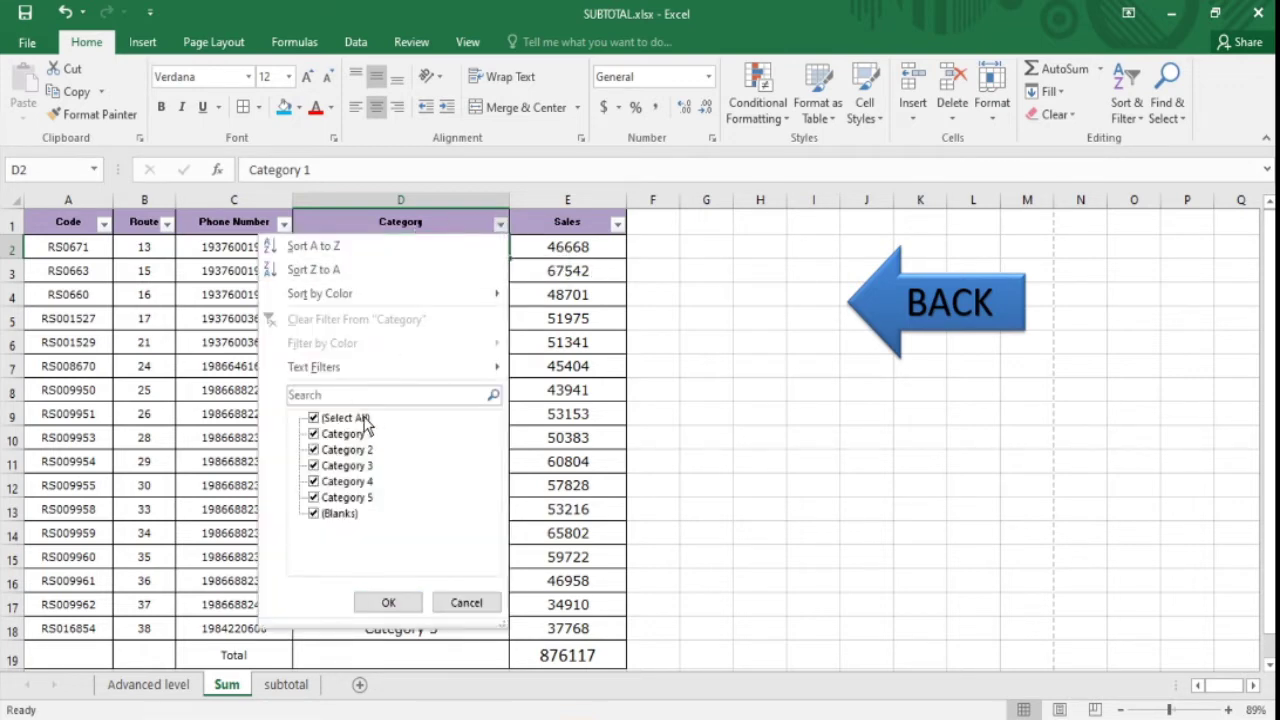
left_click(363, 420)
left_click(362, 436)
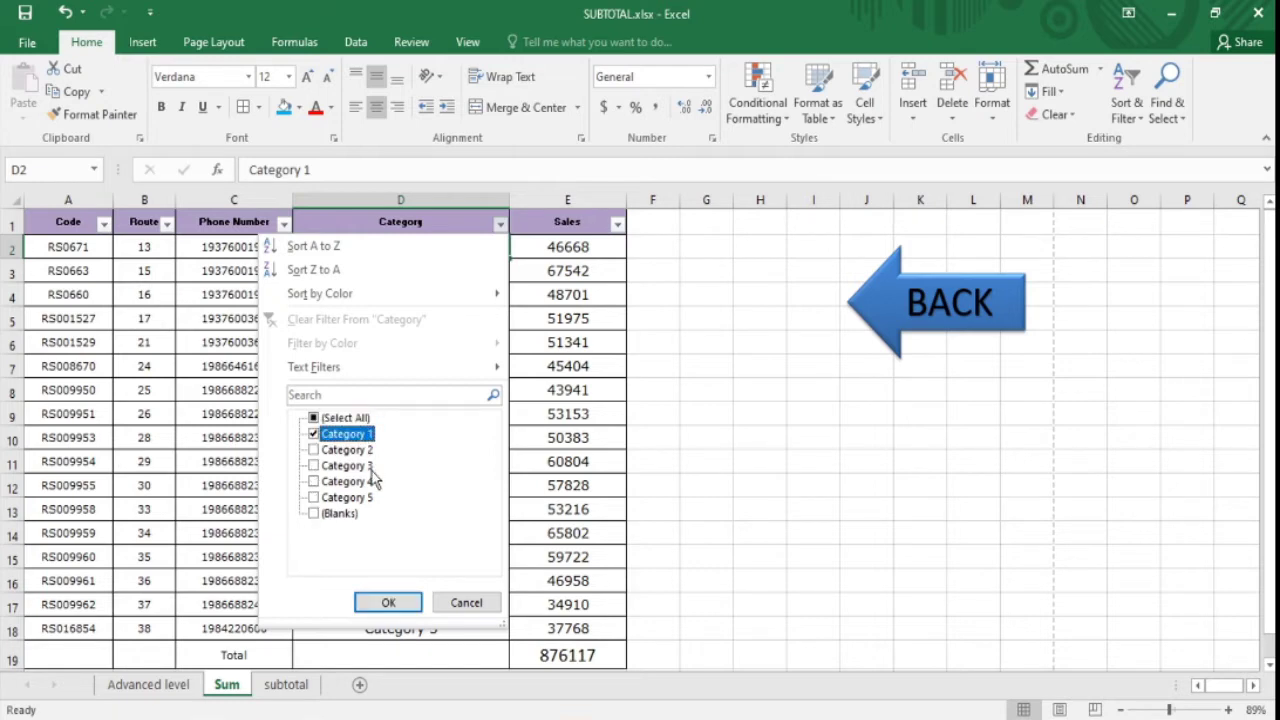
left_click(366, 451)
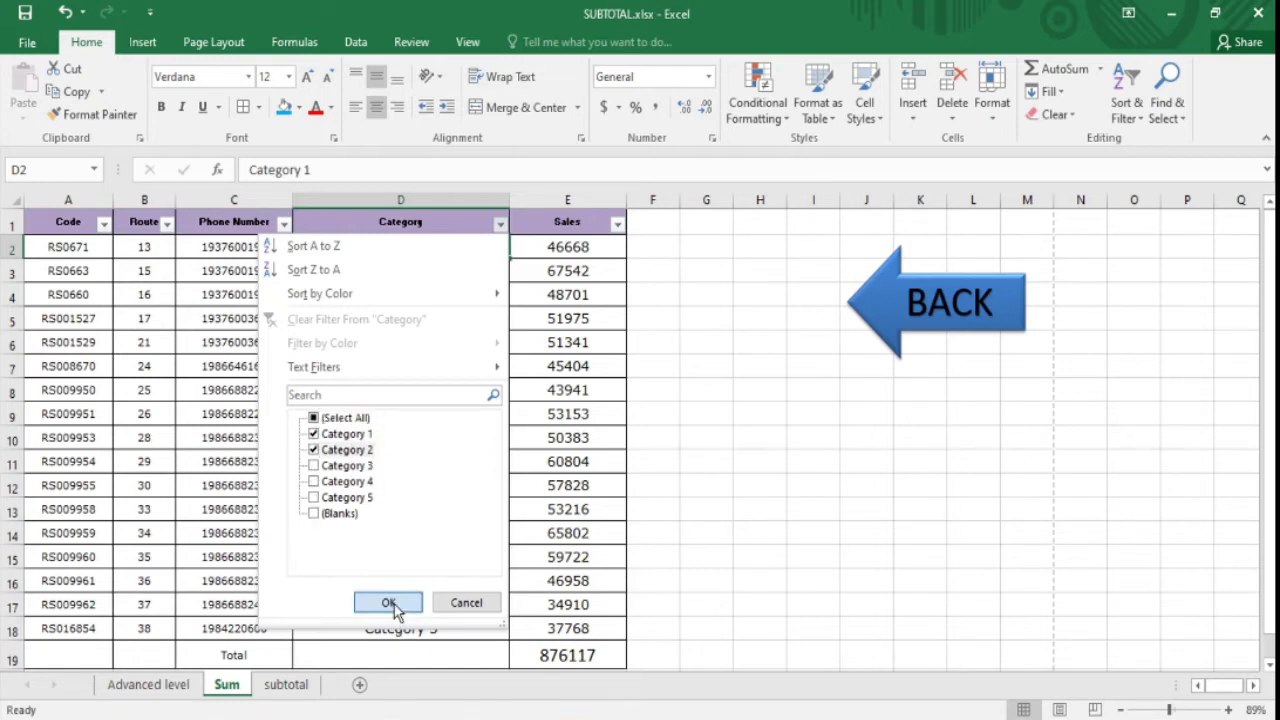
left_click(338, 513)
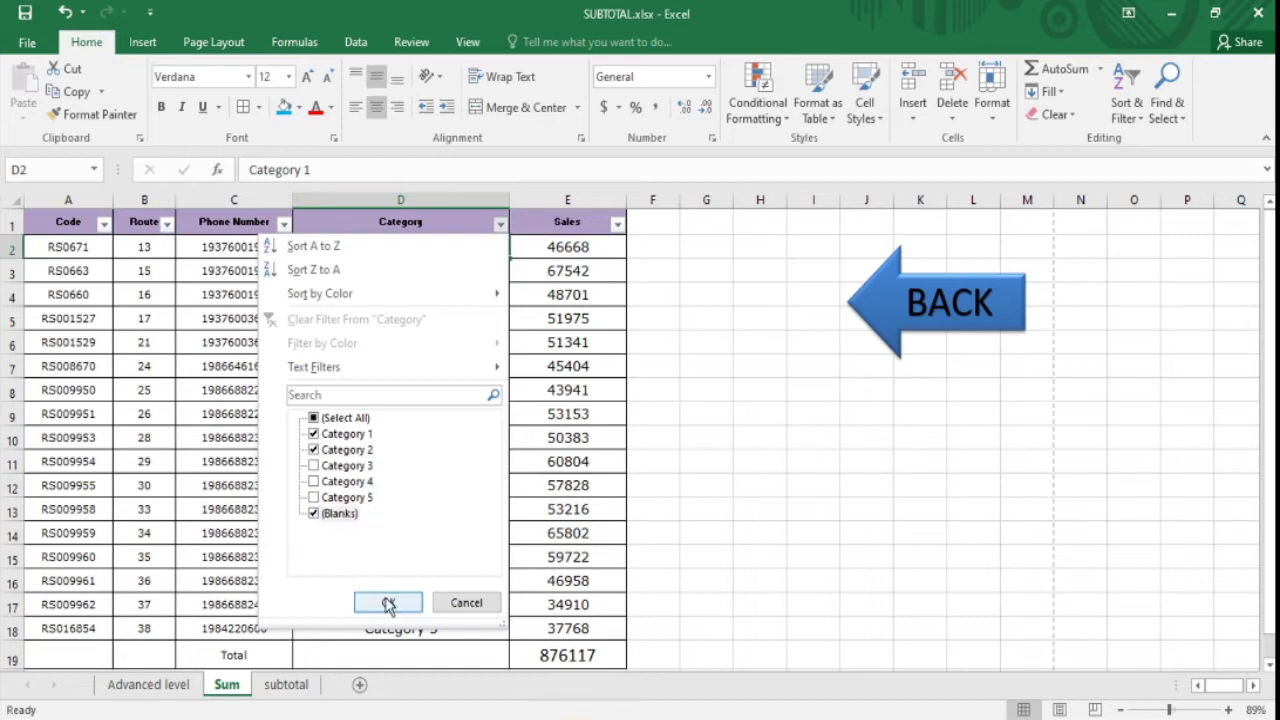
left_click(388, 604)
- Compare the visible Sales values E2:E8 and Categories D2:D8 against the E19 Total
left_click(598, 586)
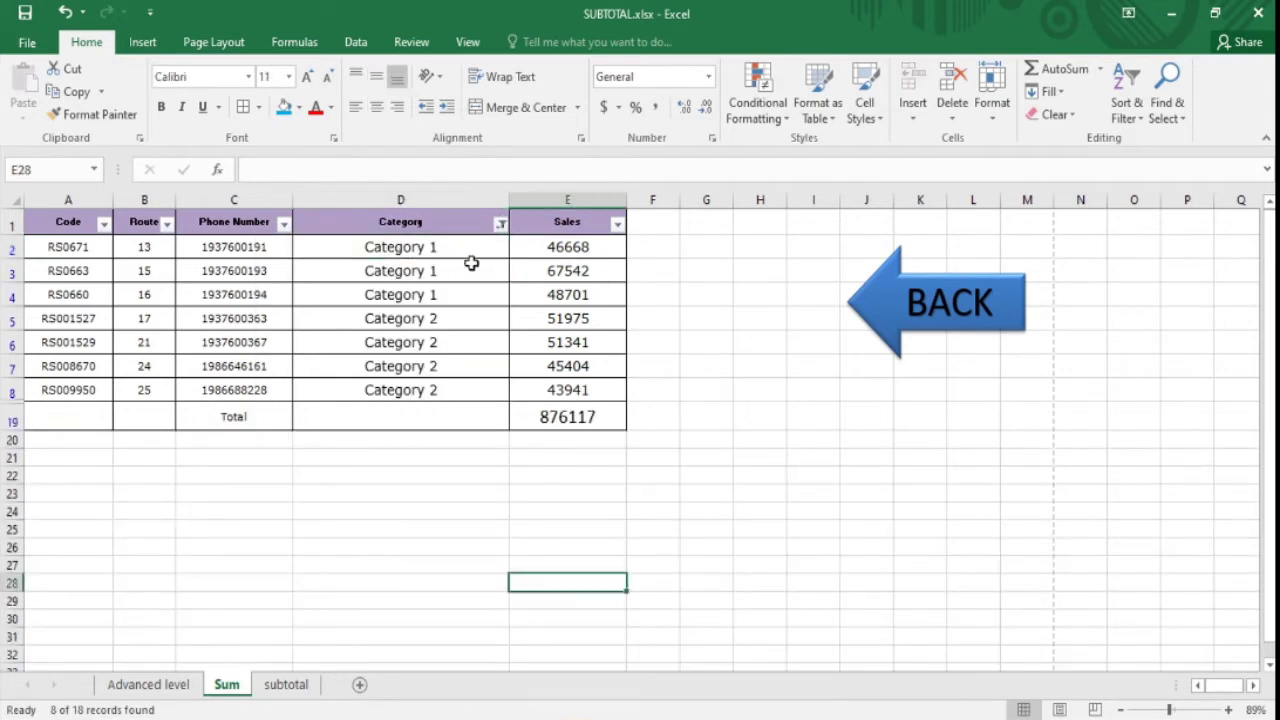
left_click_drag(575, 250, 572, 391)
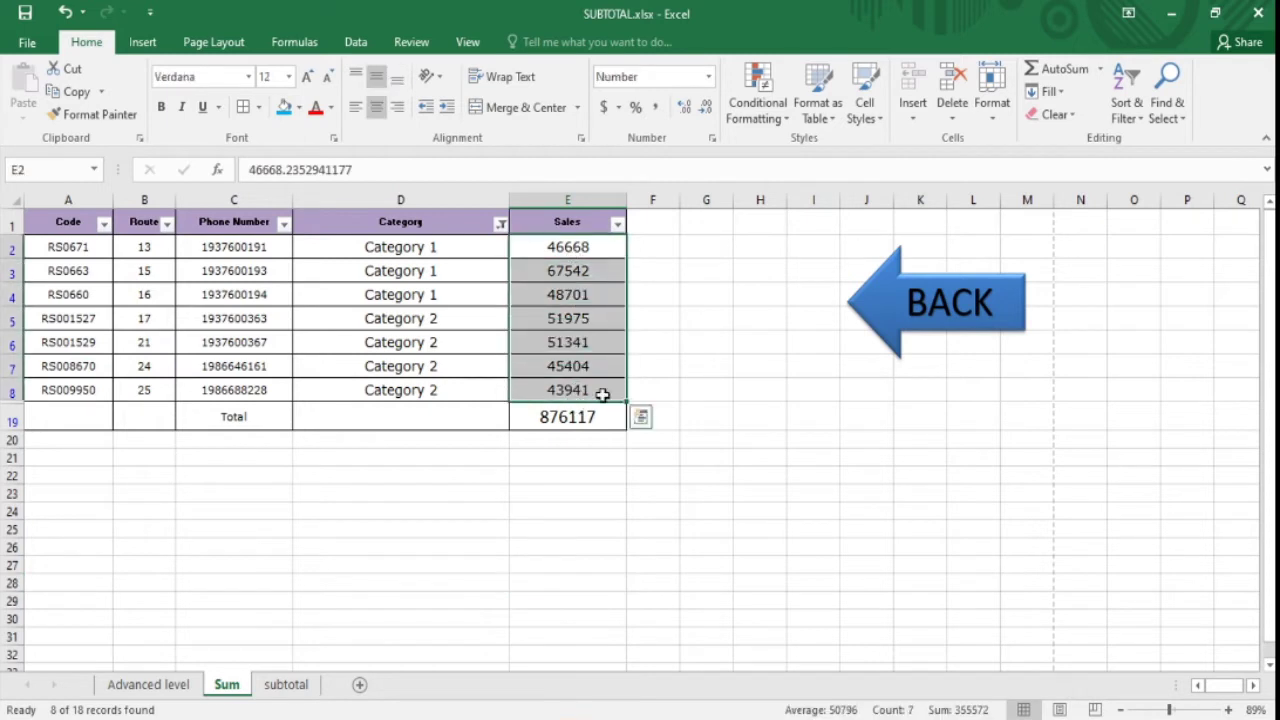
left_click(581, 412)
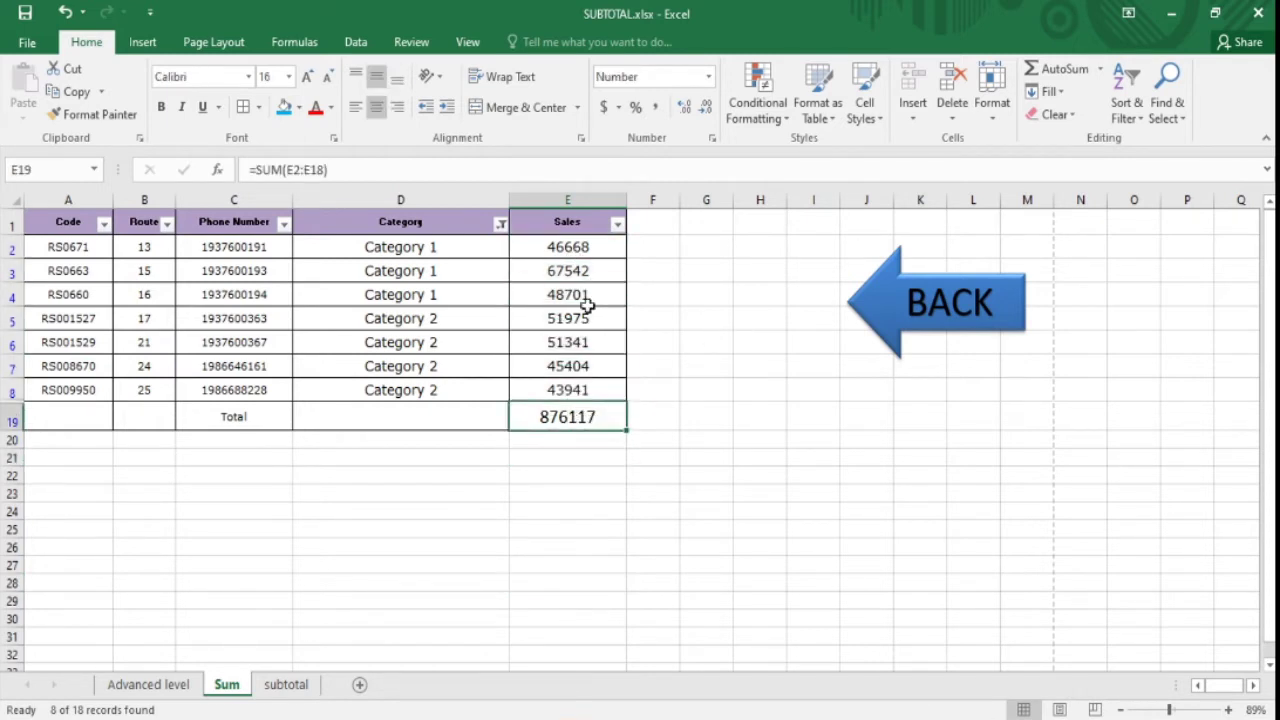
left_click(760, 437)
left_click(546, 417)
left_click_drag(445, 243, 444, 393)
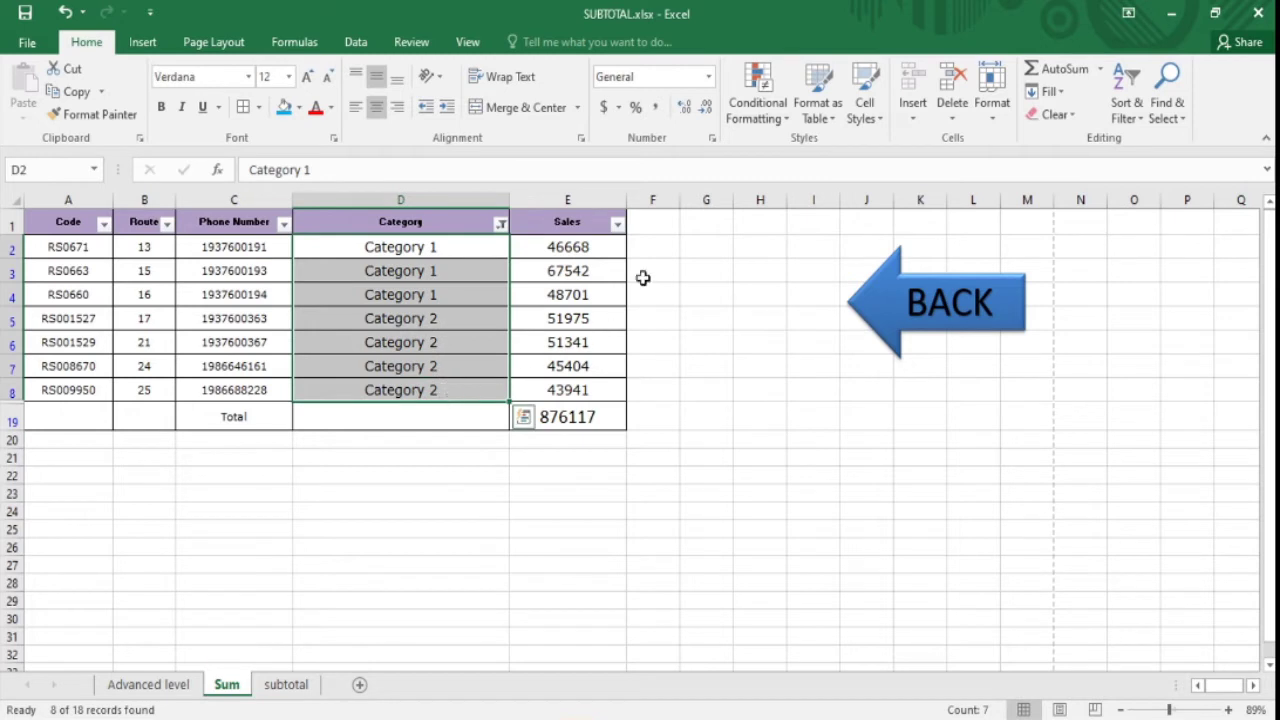
left_click_drag(450, 245, 487, 394)
left_click(591, 412)
- Inspect the total row C19:E19, confirming E19 still reads 876117 despite the filter
left_click(578, 461)
left_click(585, 422)
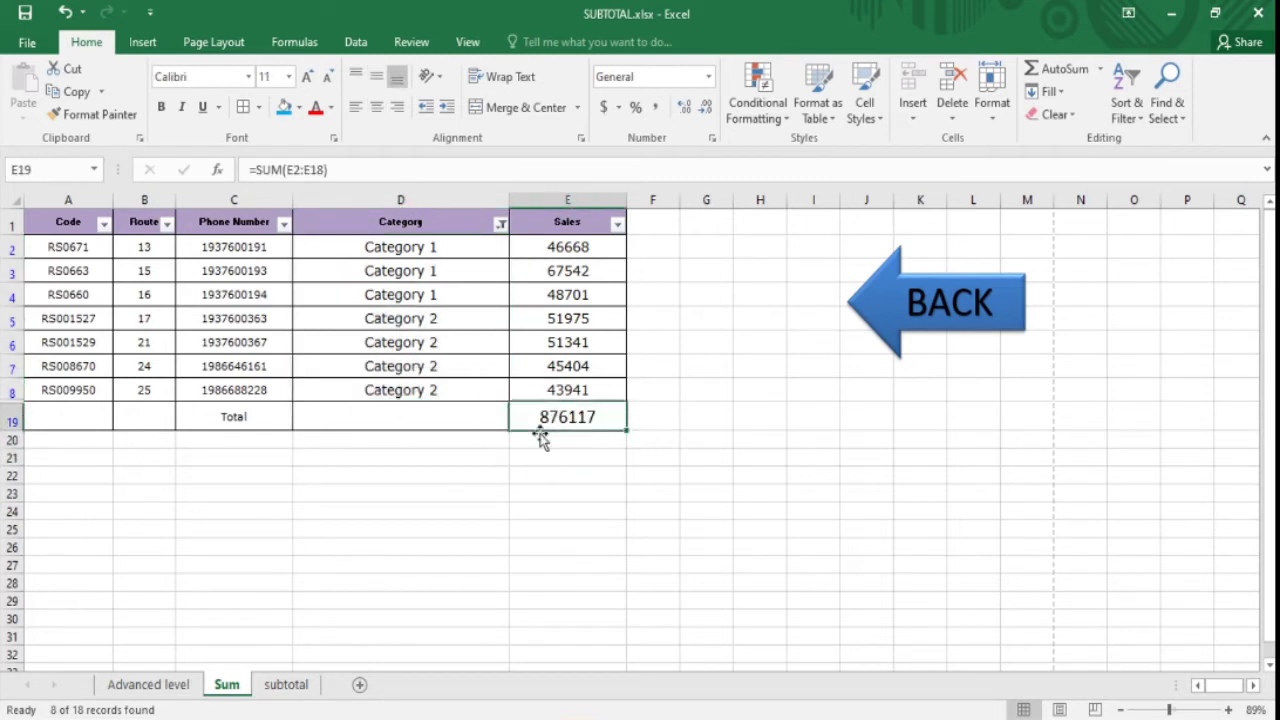
left_click(430, 475)
left_click(539, 456)
left_click(546, 416)
left_click(474, 470)
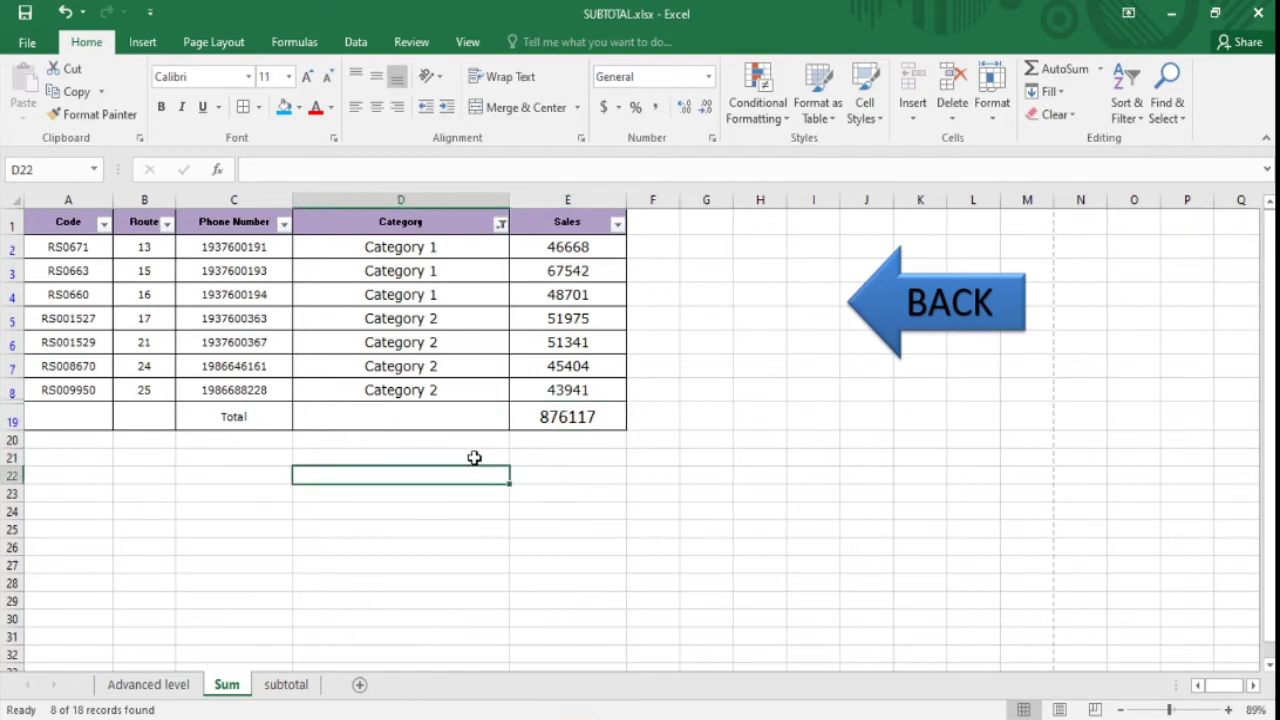
left_click(578, 418)
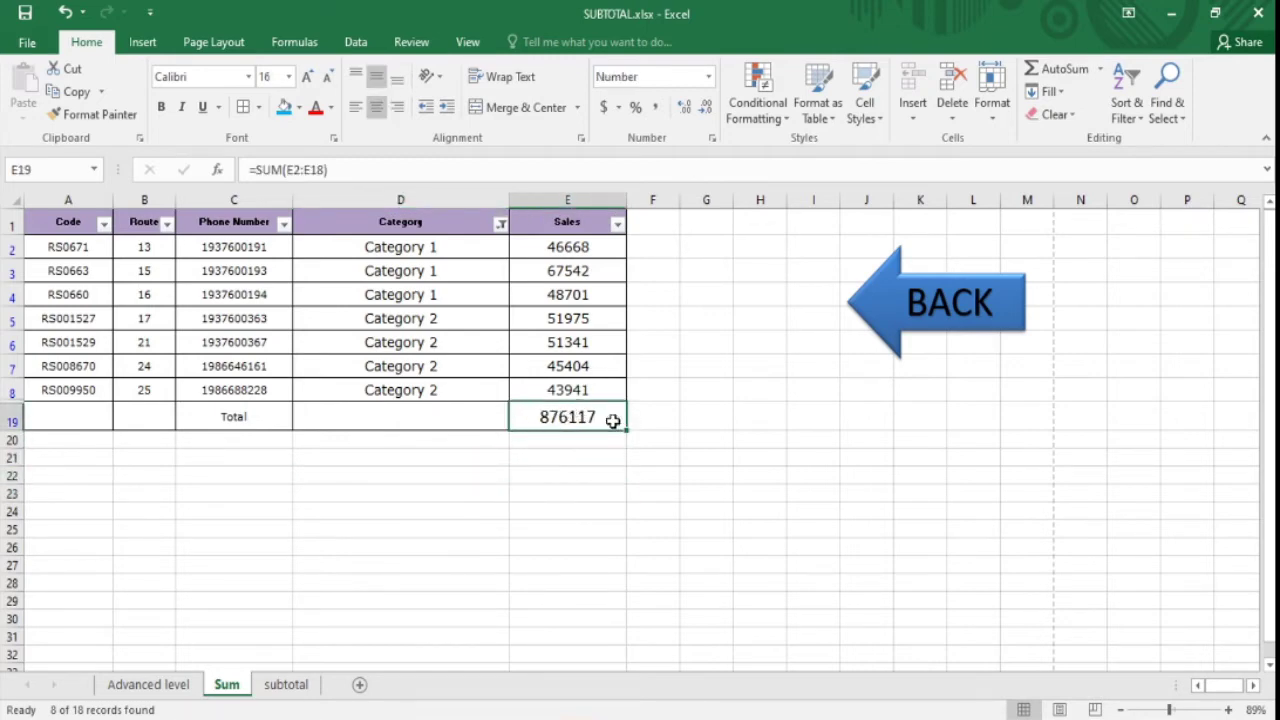
left_click(420, 425)
left_click_drag(268, 413, 478, 424)
left_click(579, 415)
left_click(500, 294)
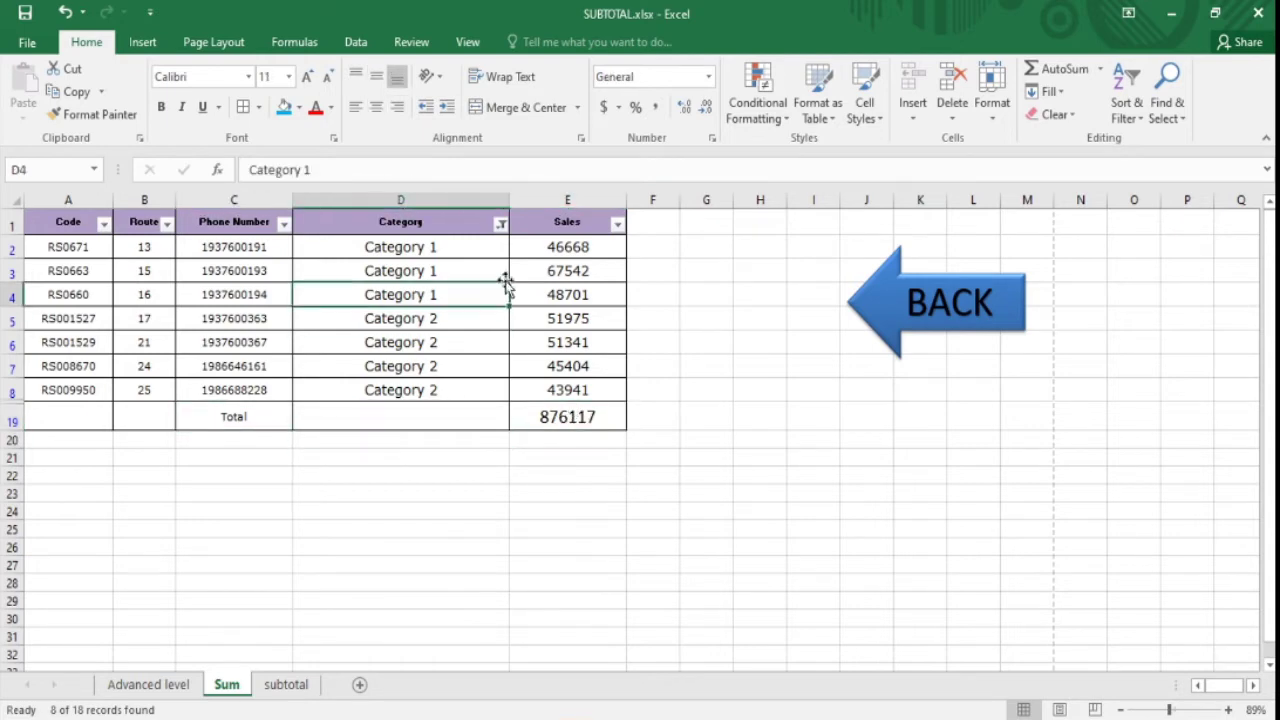
left_click(500, 224)
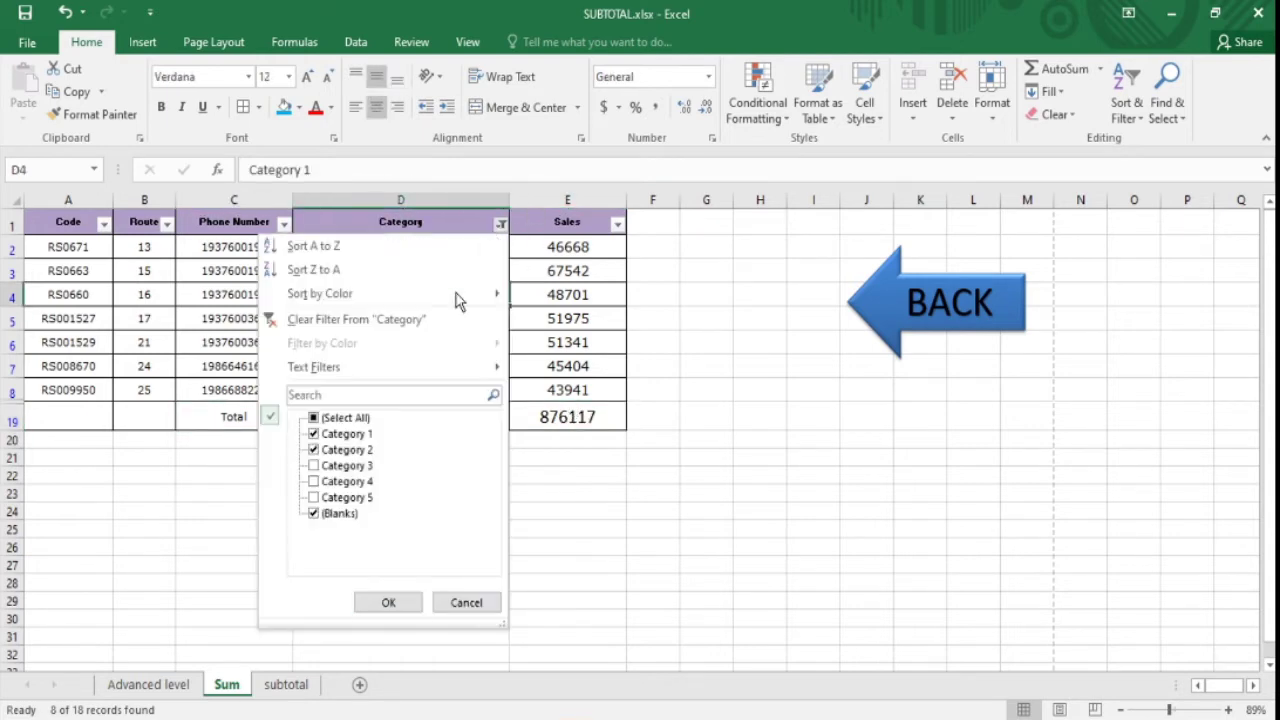
- Check (Select All) in the Category filter so all 18 rows show, E19 totalling 876117
left_click(334, 420)
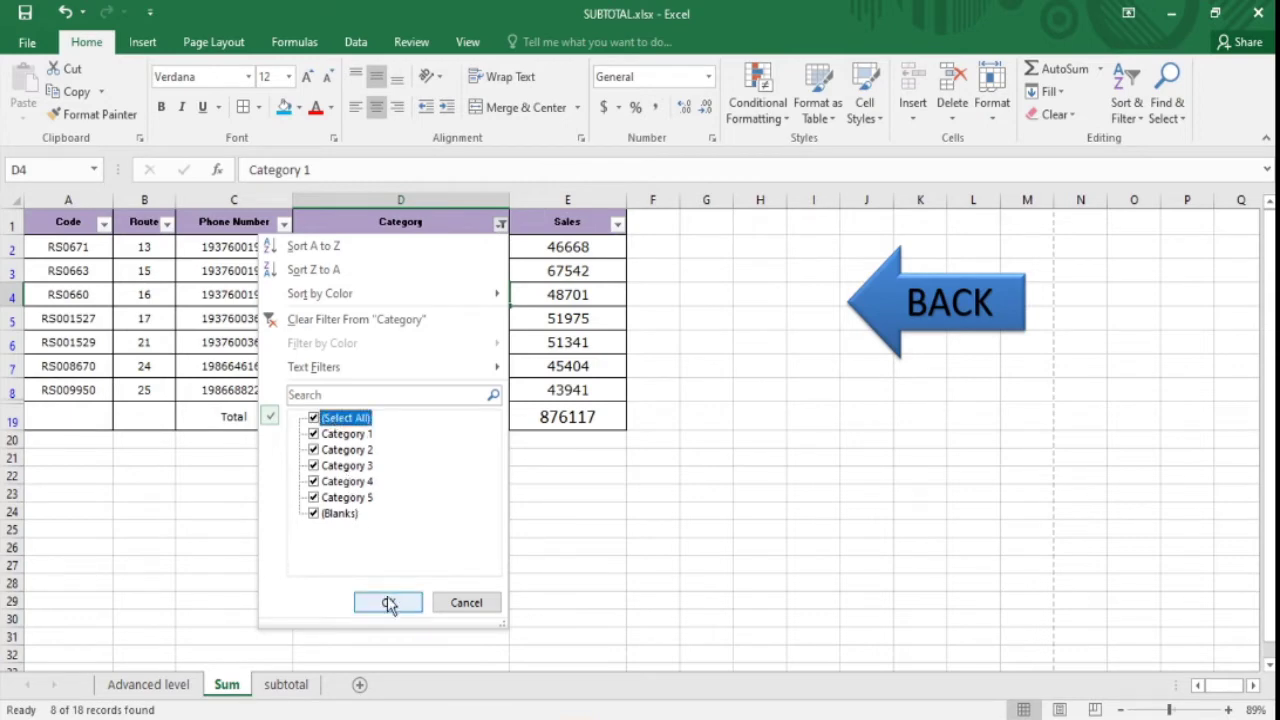
left_click(388, 603)
left_click(492, 560)
left_click(700, 538)
left_click(570, 662)
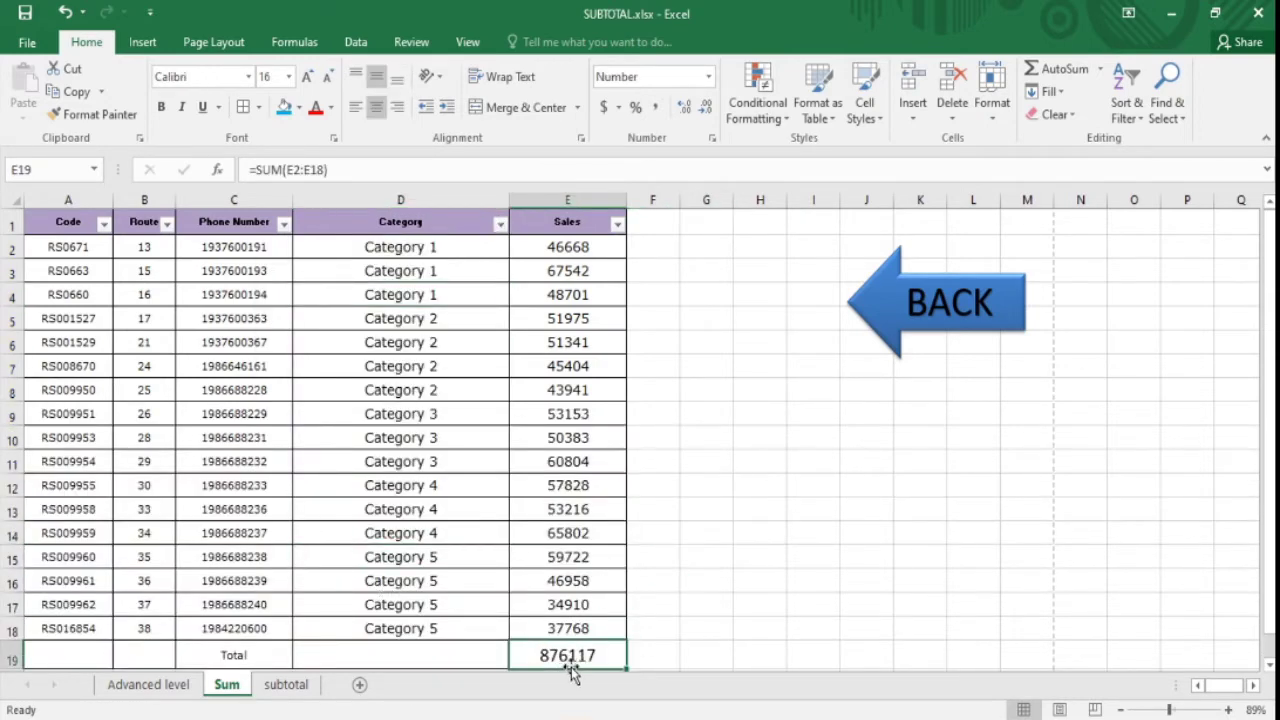
left_click_drag(1270, 434, 1271, 503)
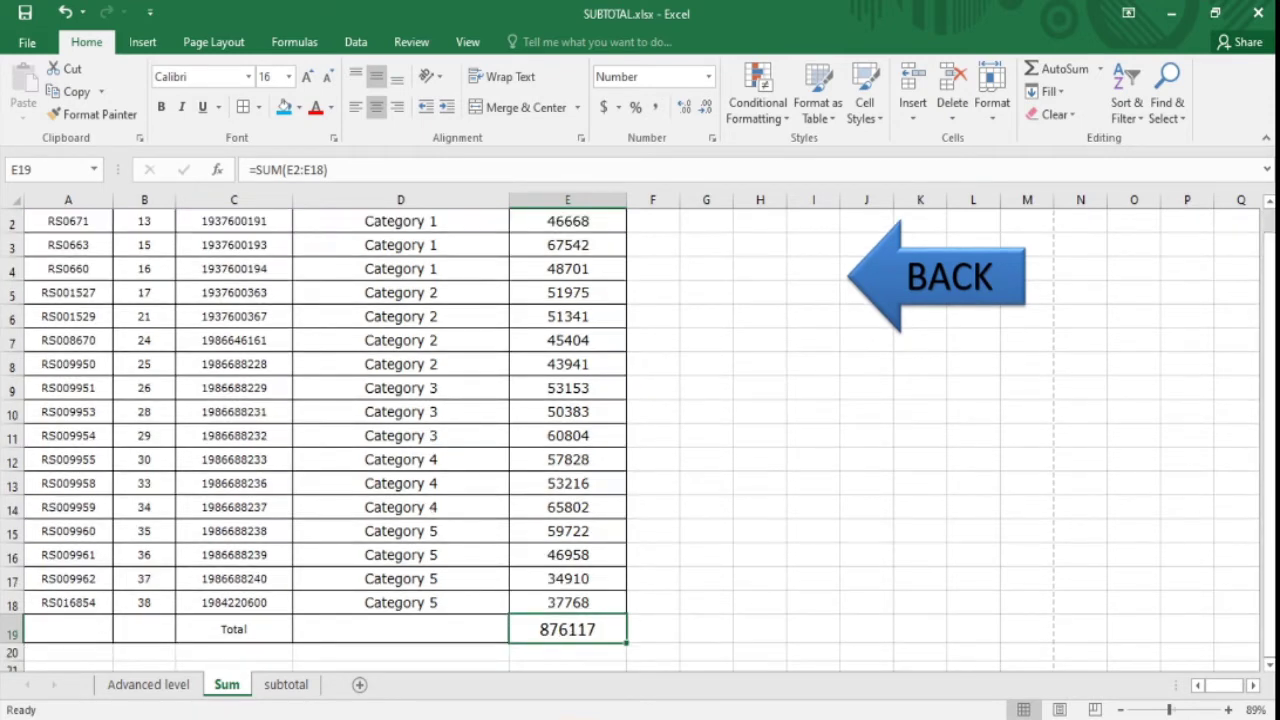
left_click_drag(1270, 445, 1270, 430)
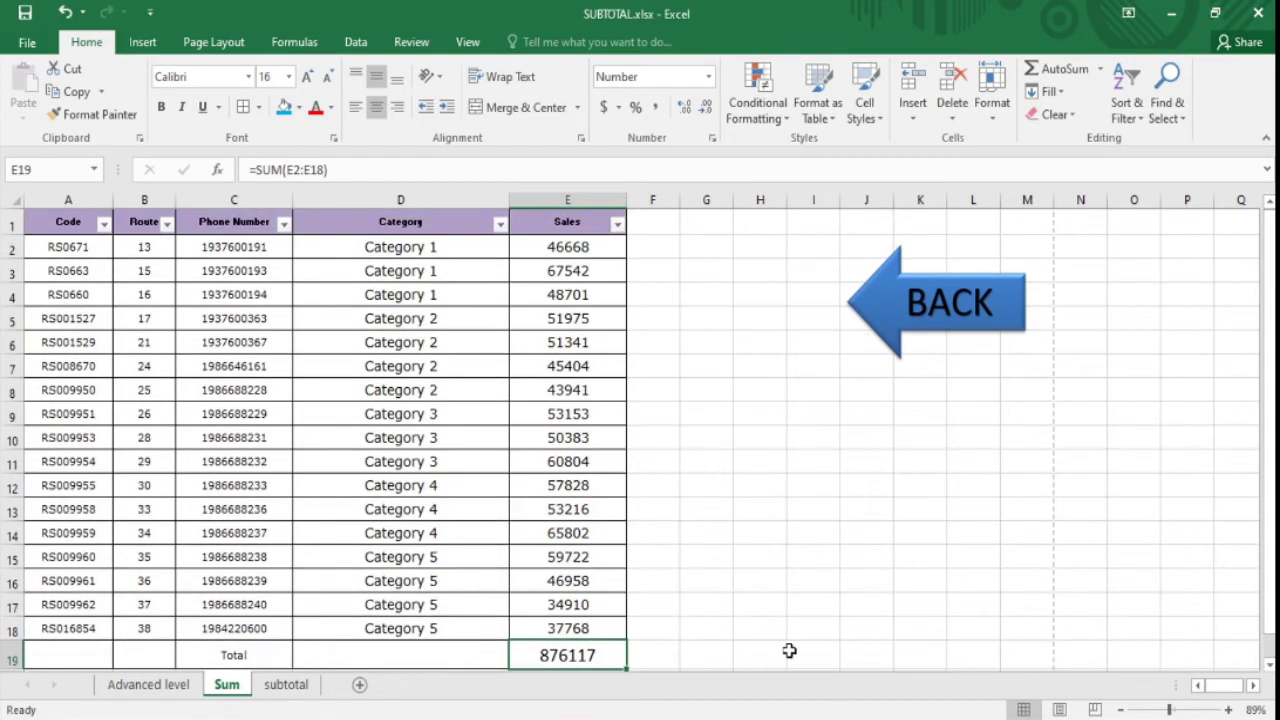
left_click(578, 229)
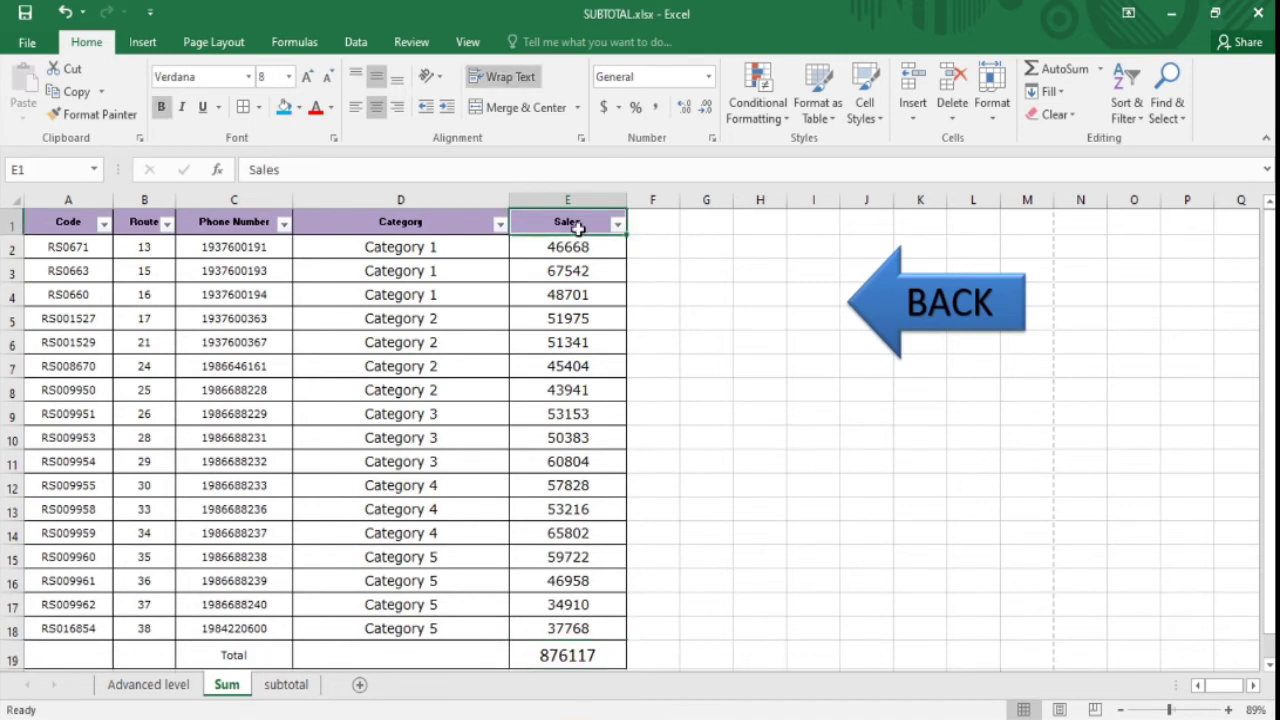
- Remove the AutoFilter with Ctrl+Shift+L and start a new formula in Total cell E19
key("ctrl+shift+l")
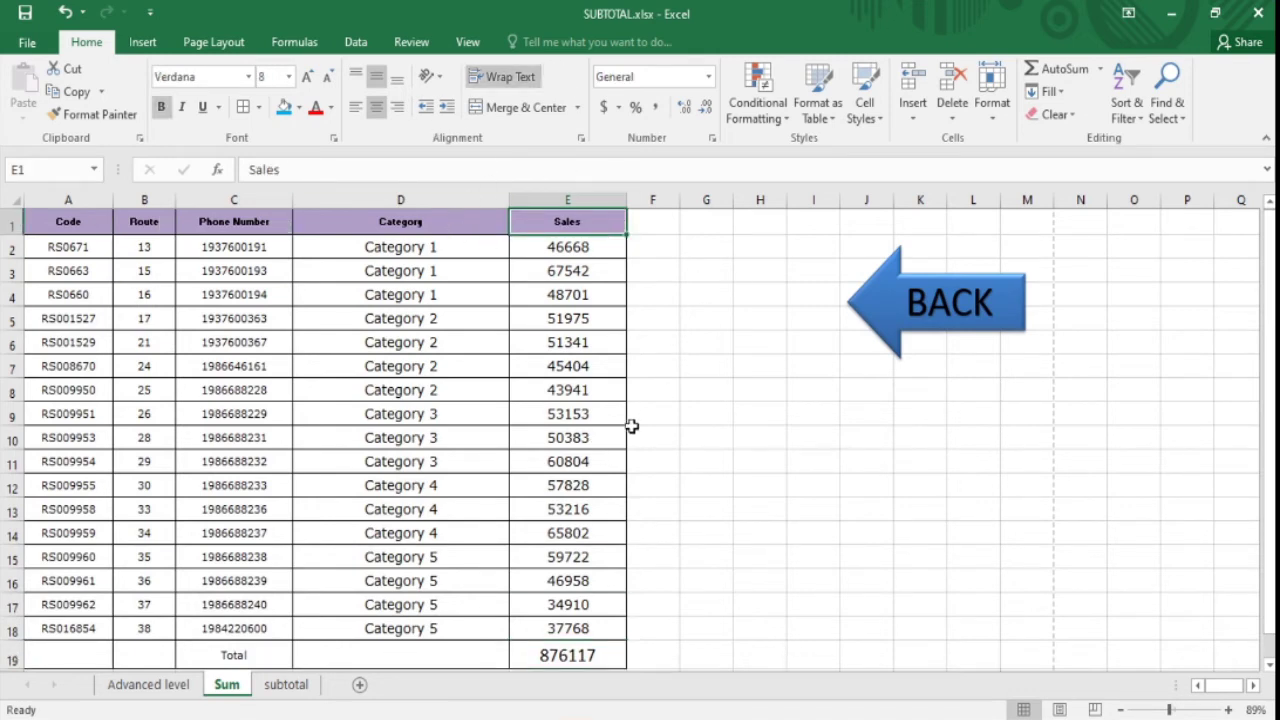
left_click(555, 655)
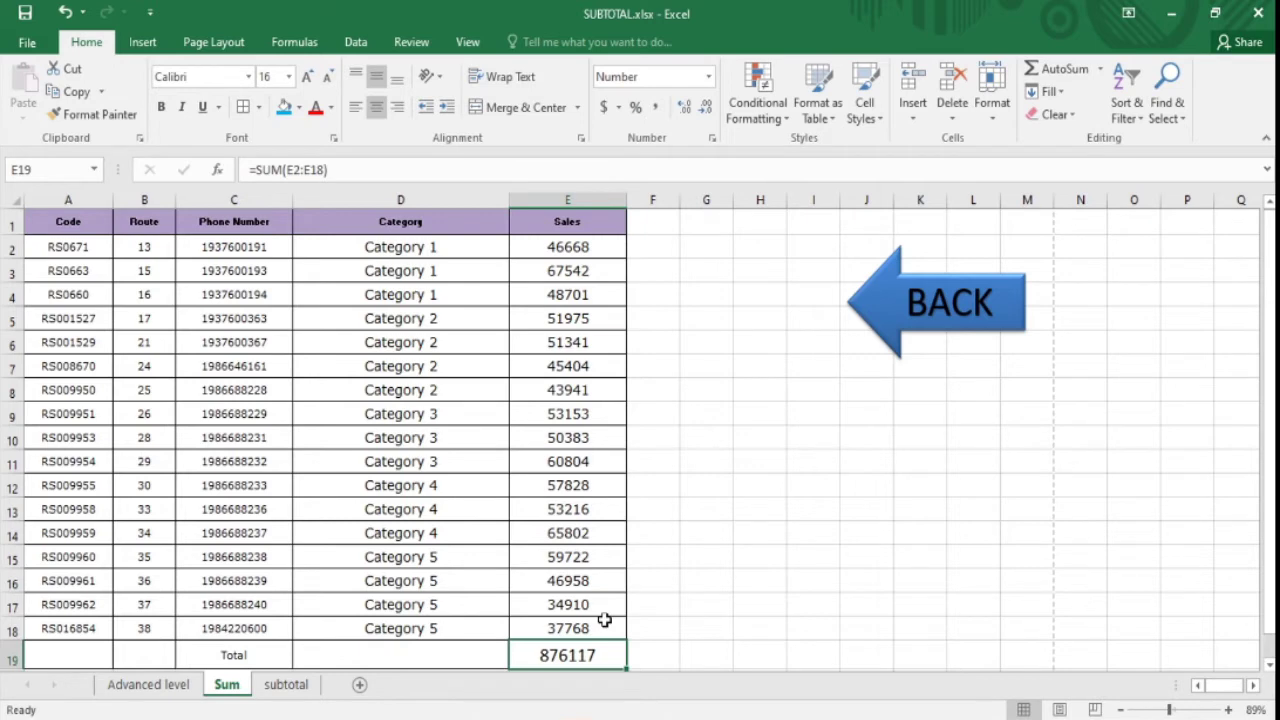
type("=")
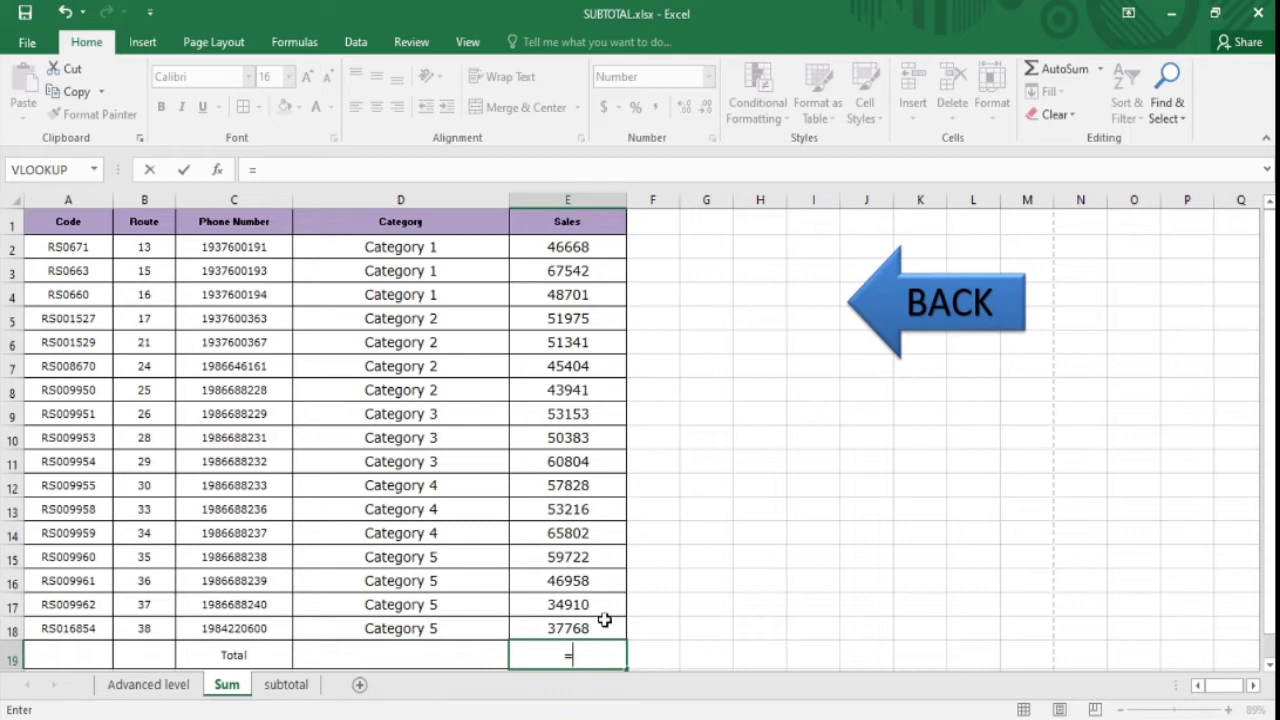
- Begin E19's formula as =SUBTOTAL(9, using the 9 - SUM function option
type("su")
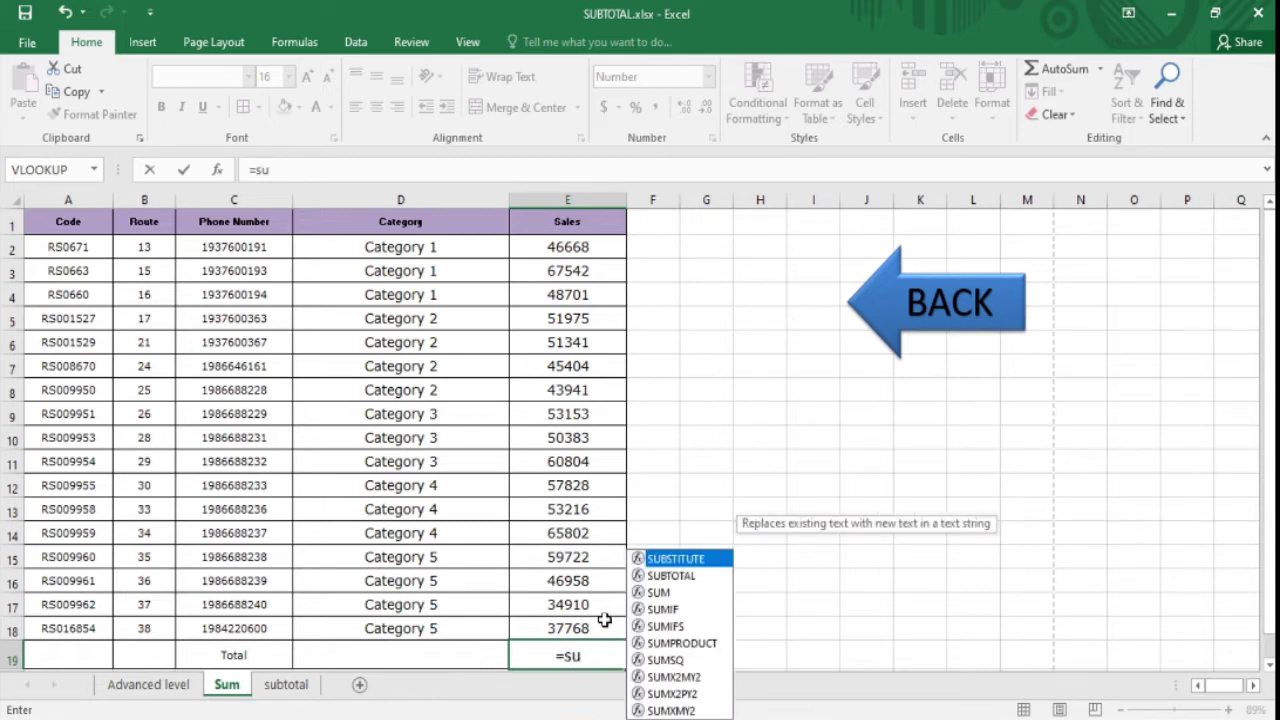
type("b")
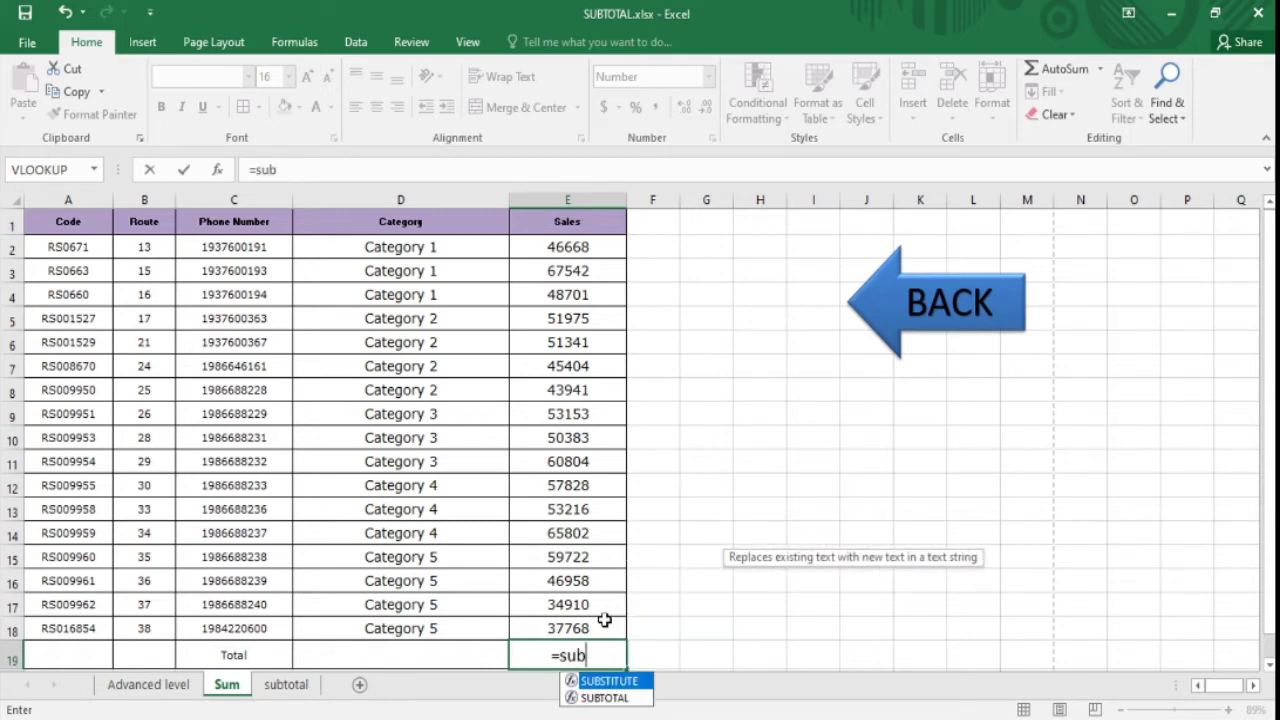
left_click(601, 697)
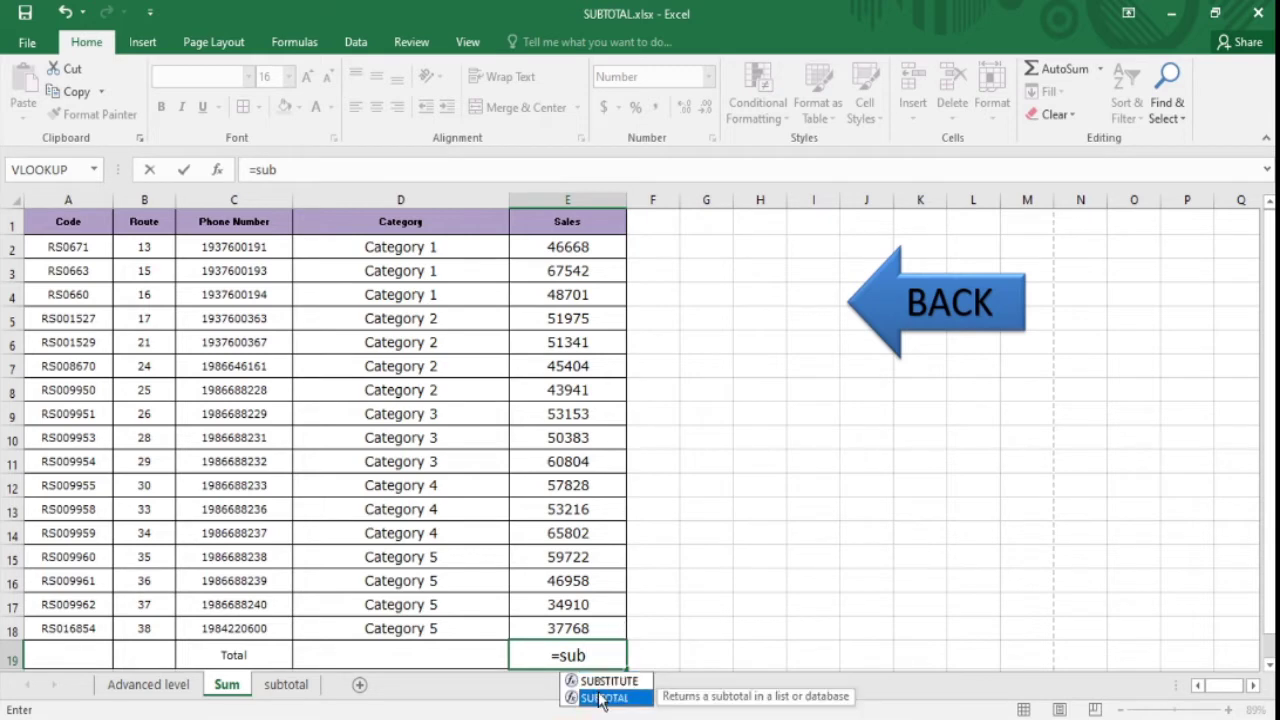
double_click(600, 698)
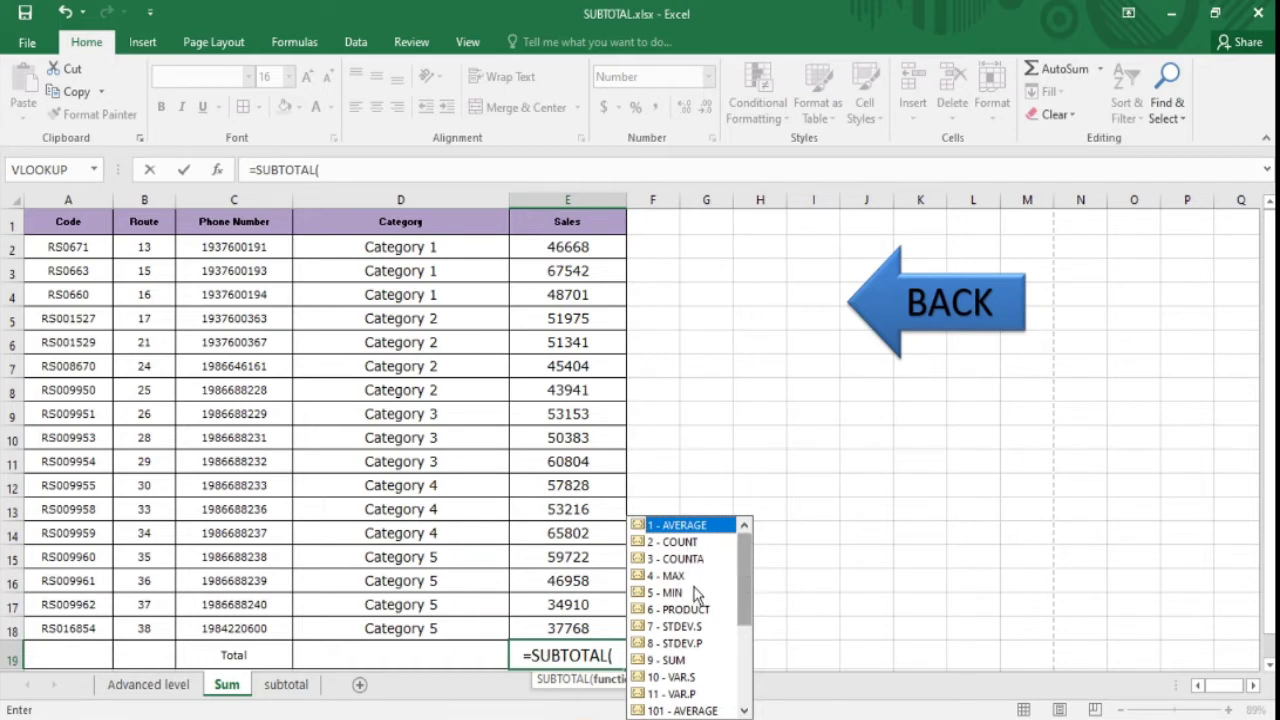
mouse_move(747, 598)
left_mouse_down()
mouse_move(742, 665)
mouse_move(754, 577)
left_mouse_up()
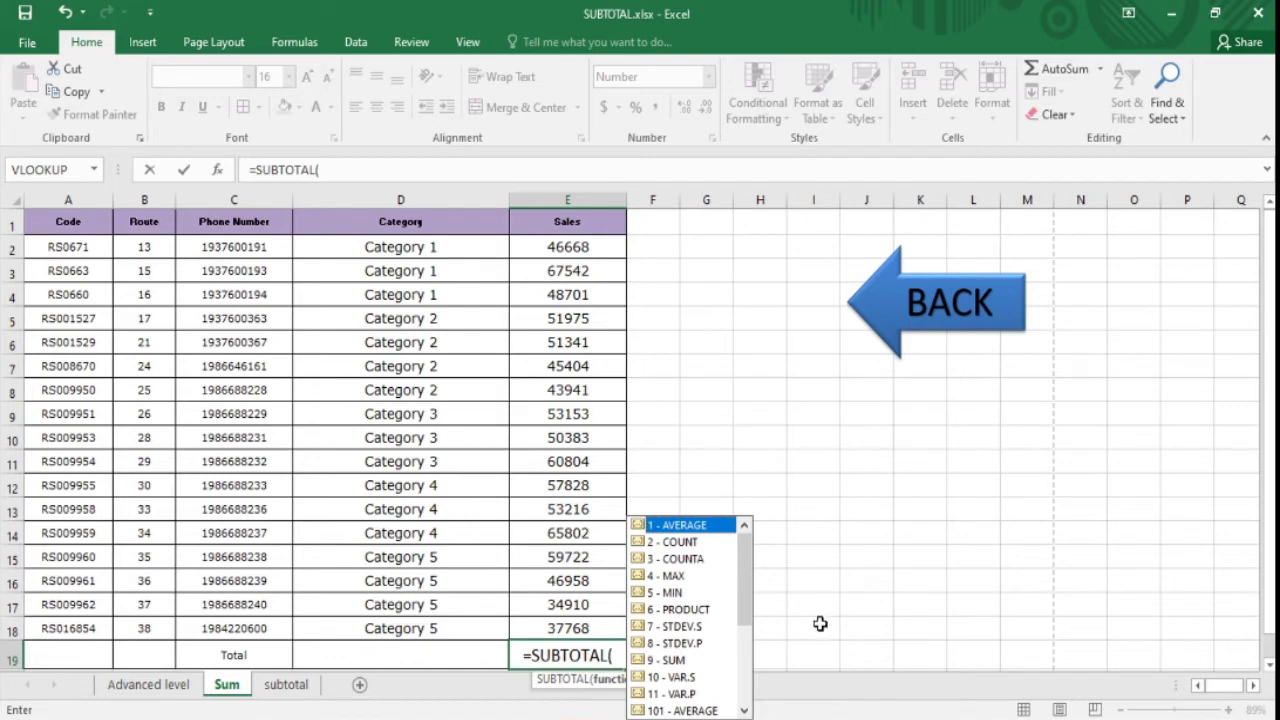
mouse_move(745, 553)
left_mouse_down()
mouse_move(745, 585)
mouse_move(748, 530)
left_mouse_up()
mouse_move(753, 560)
left_mouse_down()
mouse_move(753, 585)
mouse_move(752, 556)
left_mouse_up()
mouse_move(750, 545)
left_mouse_down()
mouse_move(751, 615)
mouse_move(750, 540)
left_mouse_up()
left_click(662, 662)
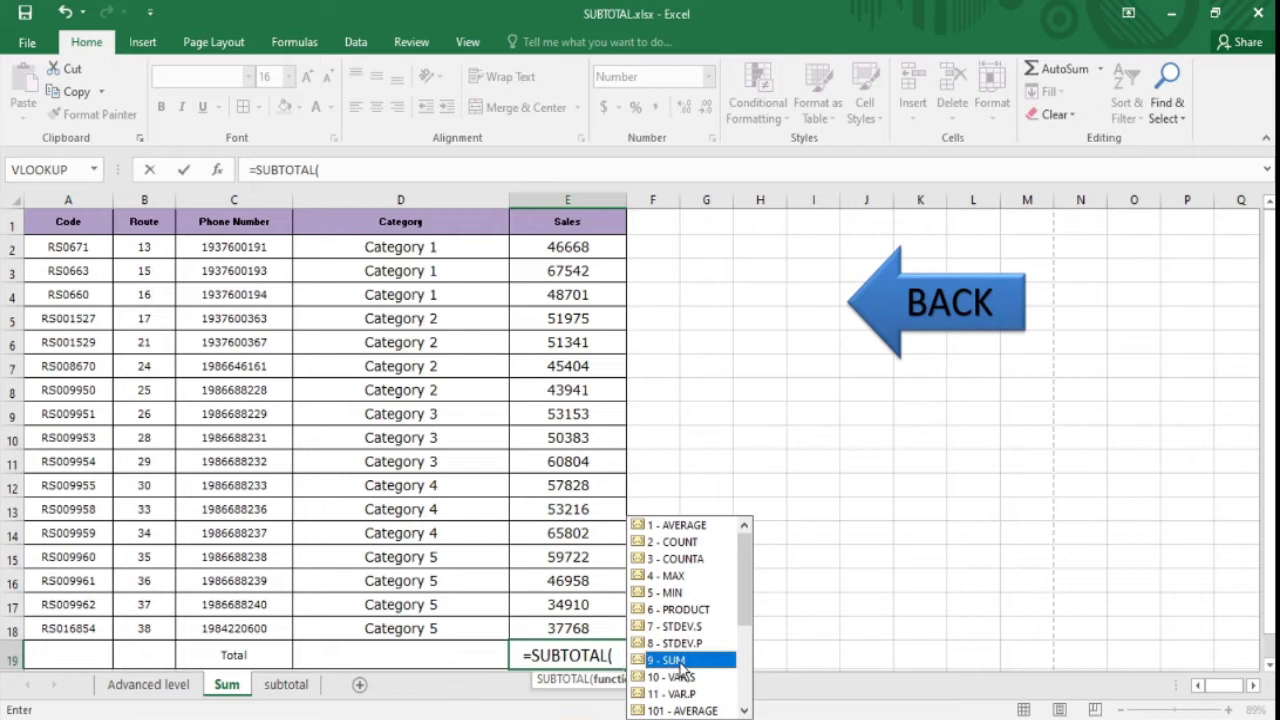
double_click(673, 661)
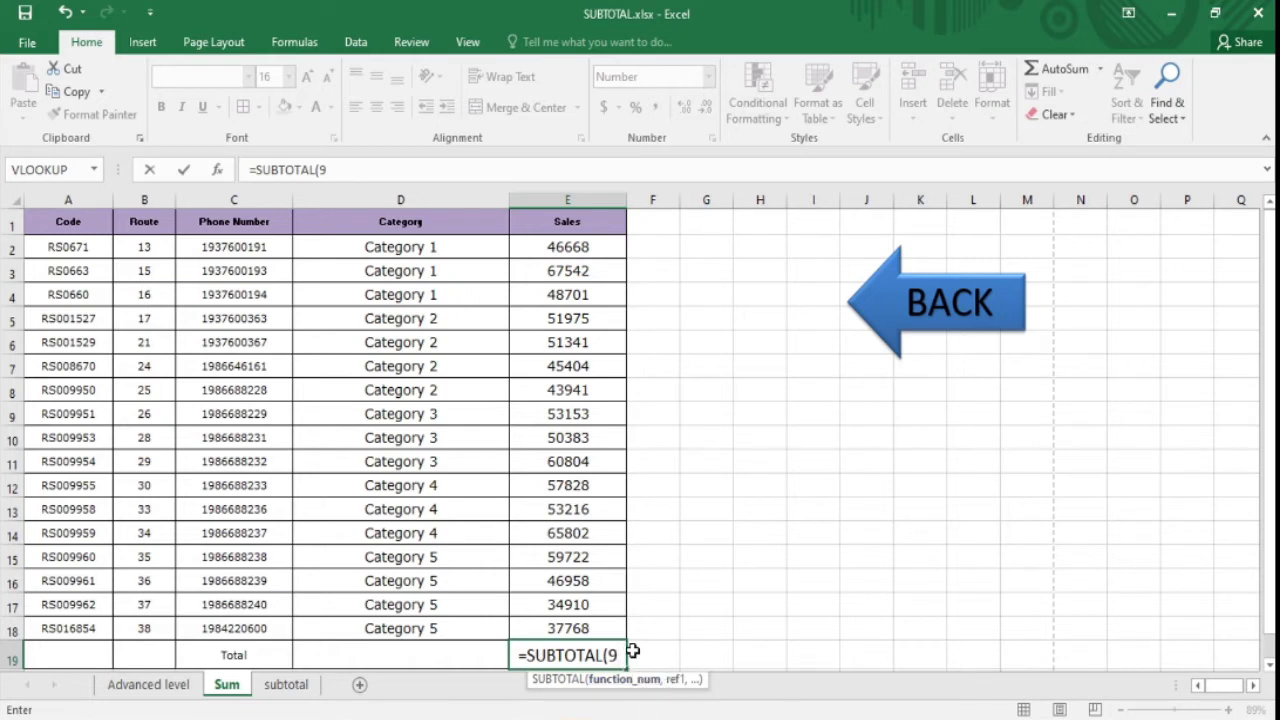
- Complete E19 as =SUBTOTAL(9,E2:E18), giving a Sales total of 876117
type(",")
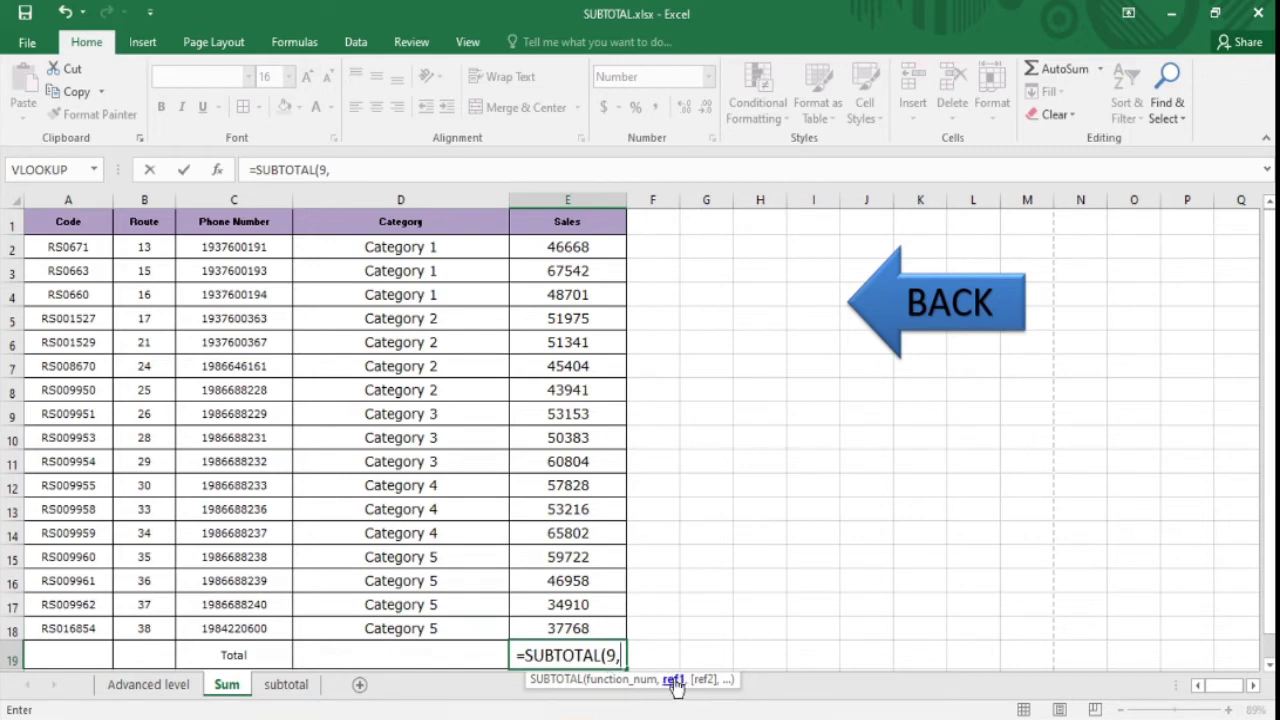
left_click(580, 247)
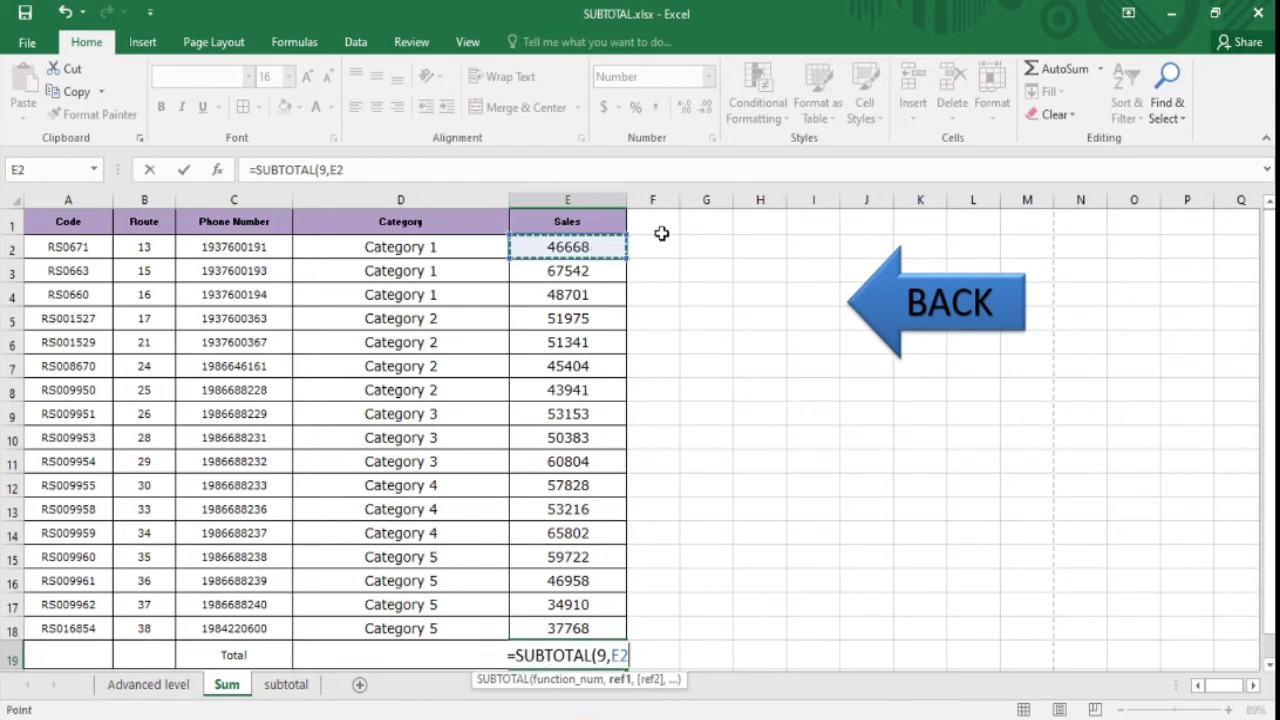
key("ctrl+shift+Down")
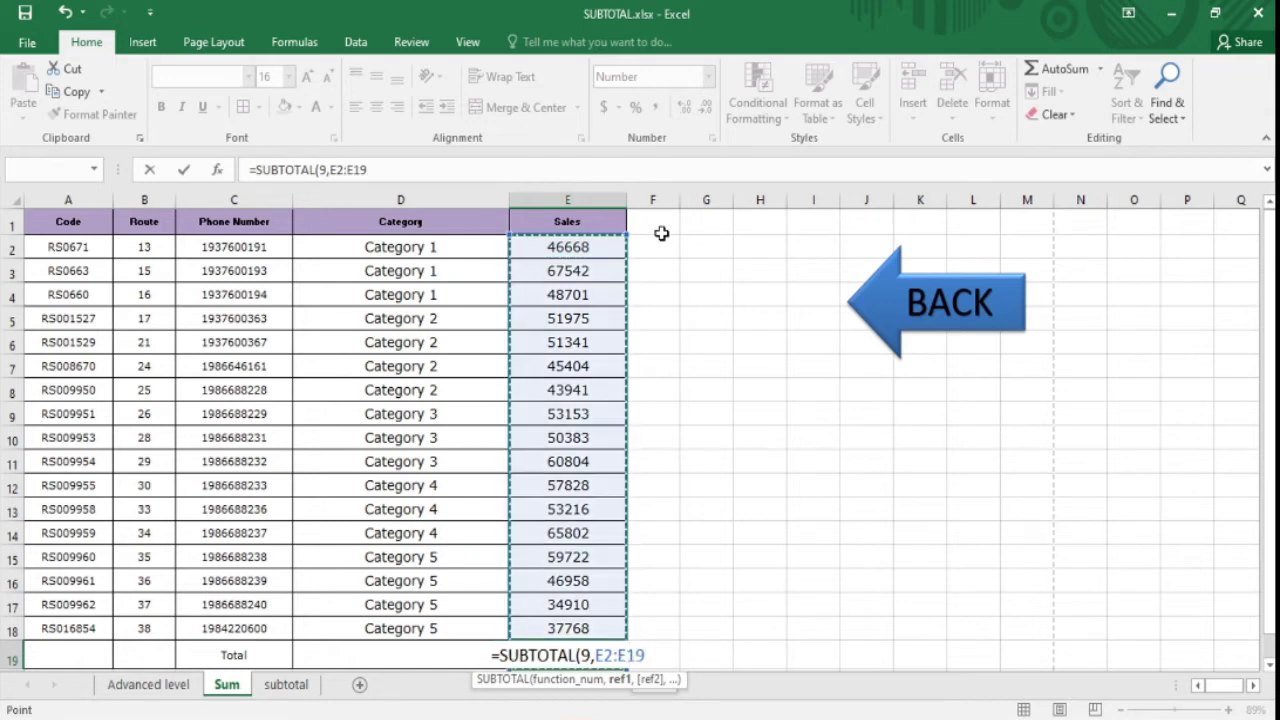
key("shift+Up")
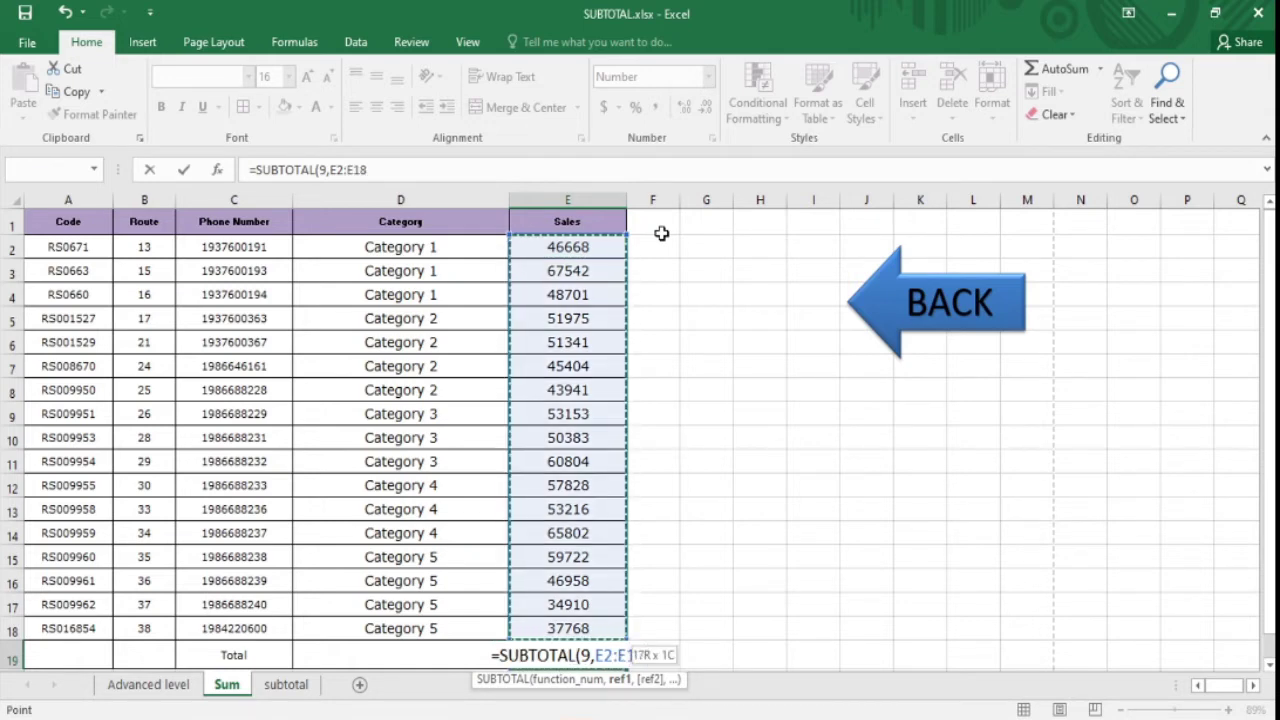
type(")")
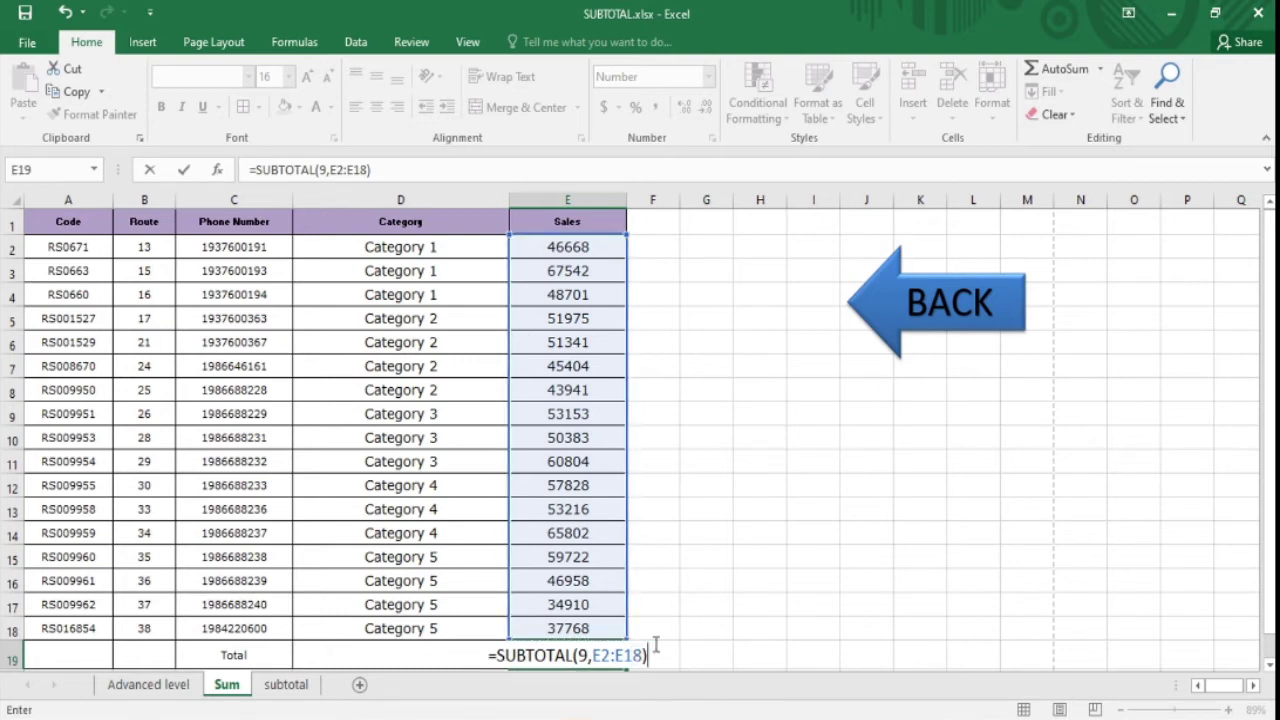
key("Return")
left_click(526, 627)
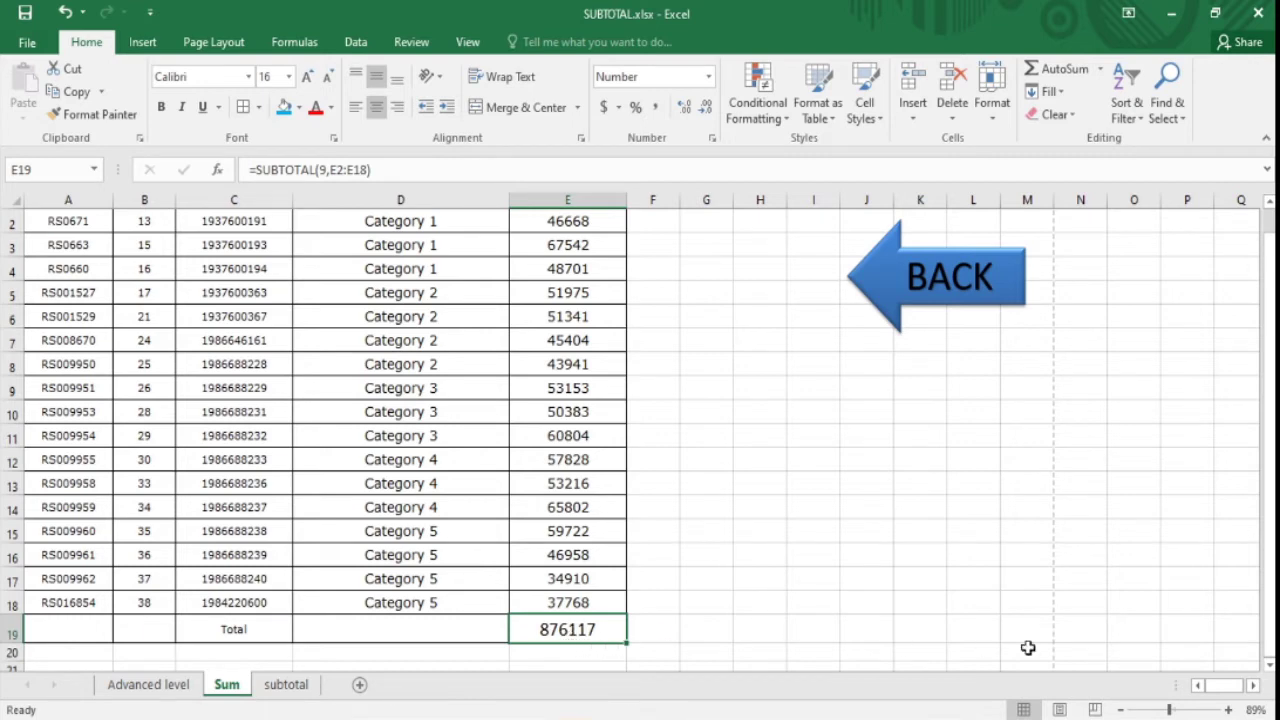
- Select the table header cells A1 through E1
left_click_drag(1270, 590, 1268, 560)
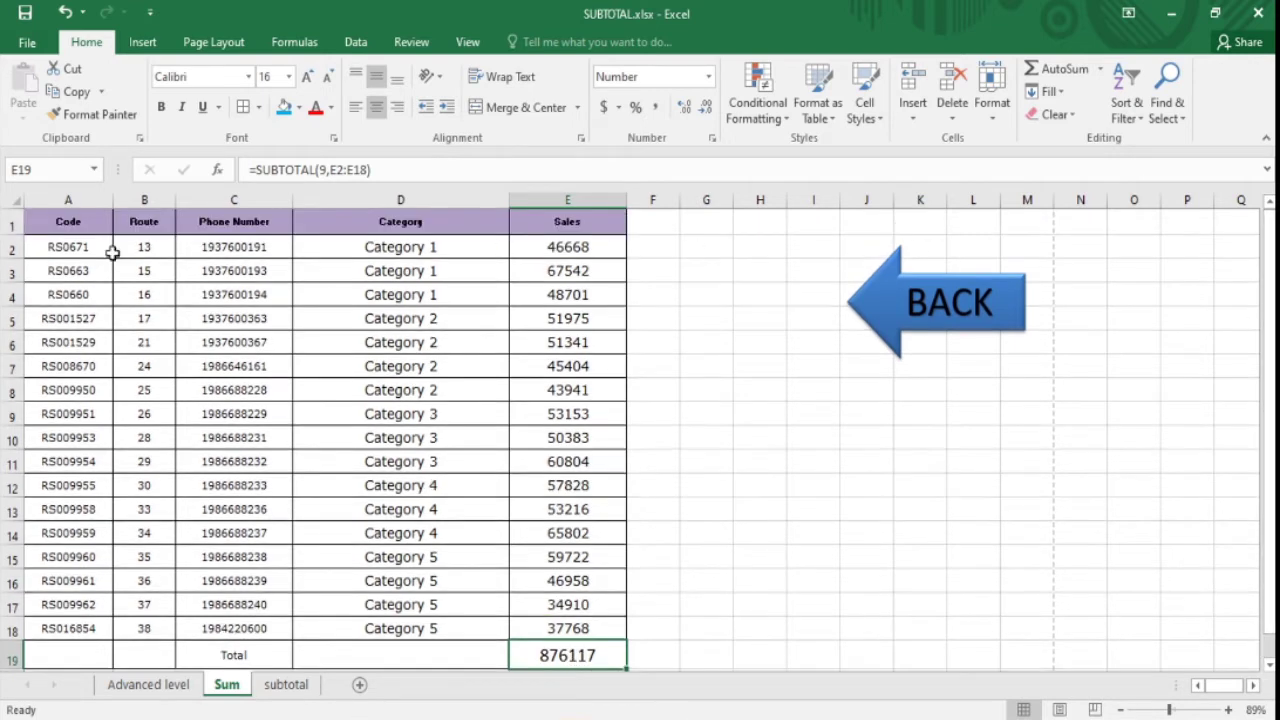
left_click(12, 222)
left_click_drag(72, 220, 571, 202)
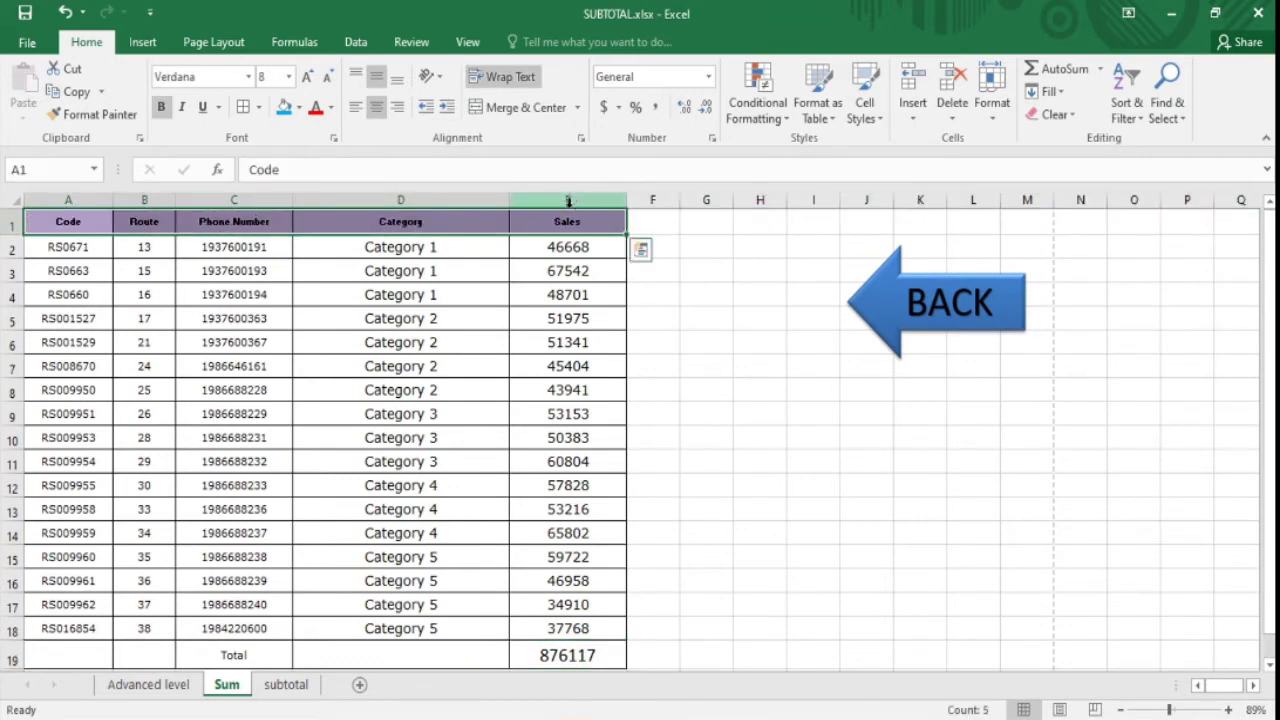
- Add filters and show only Category 3 and 5 rows, so the SUBTOTAL drops to 343698
key("ctrl+shift+l")
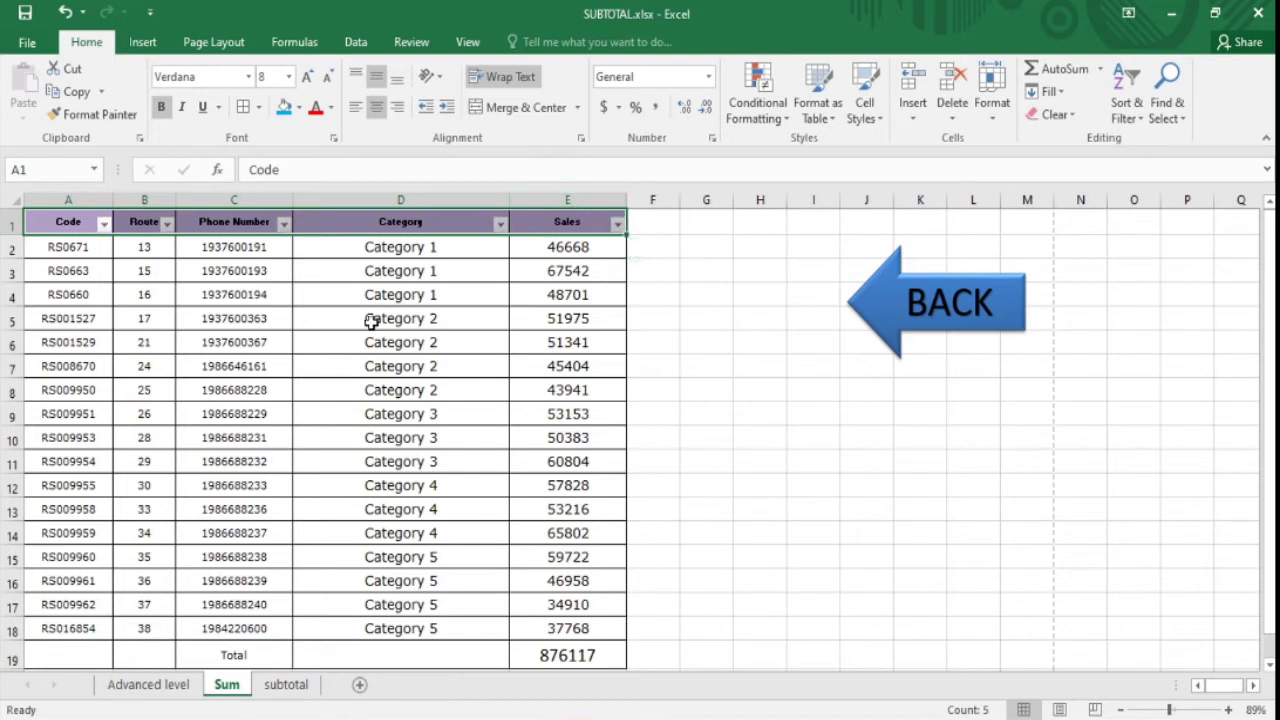
left_click(500, 224)
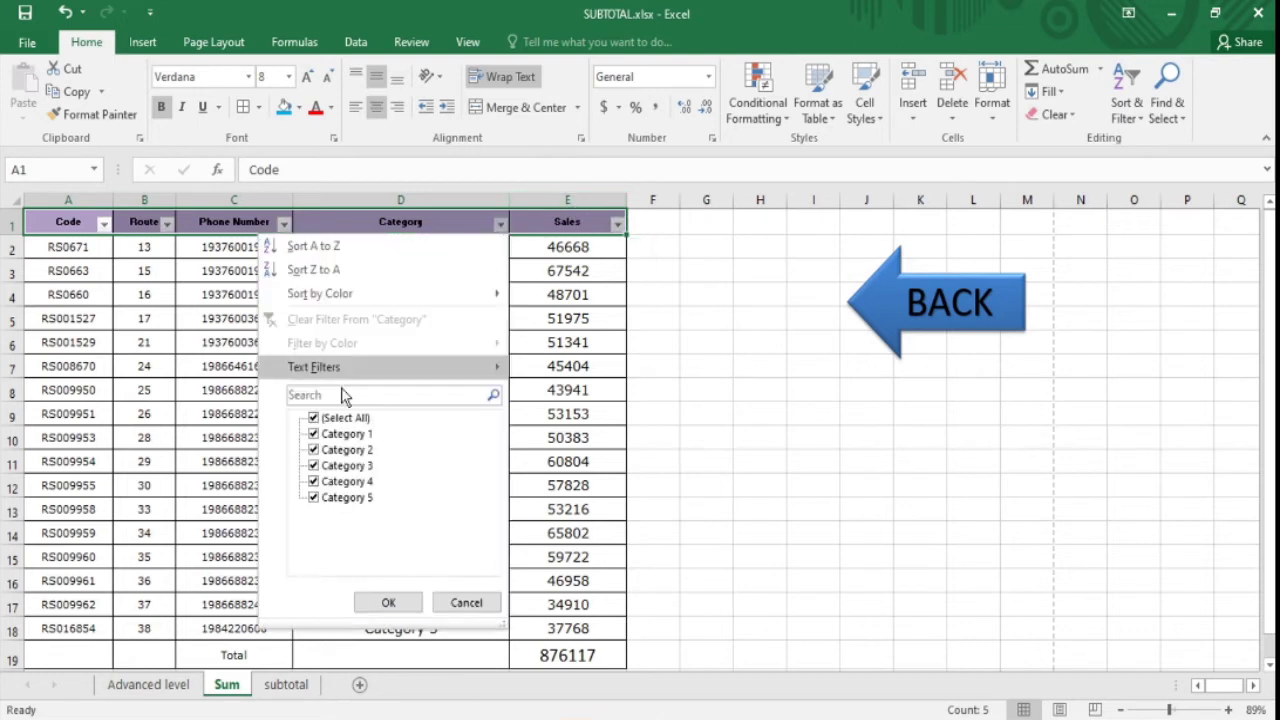
left_click(331, 436)
left_click(333, 450)
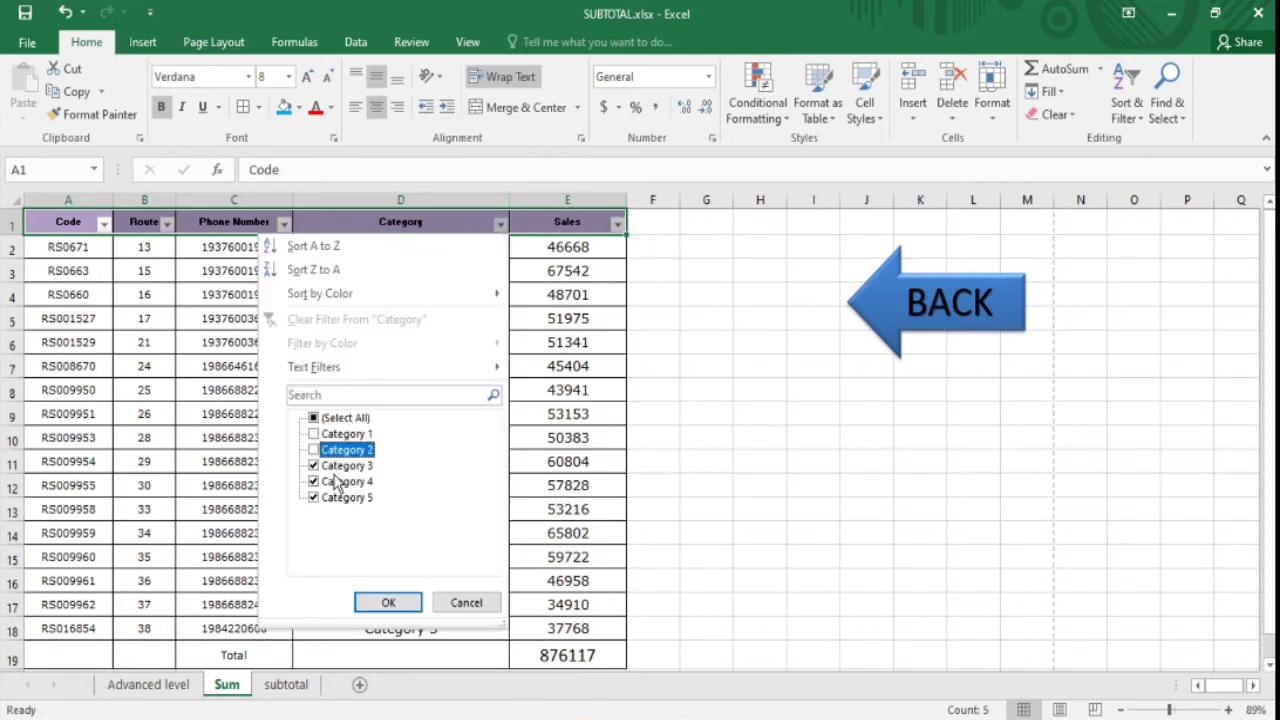
left_click(338, 482)
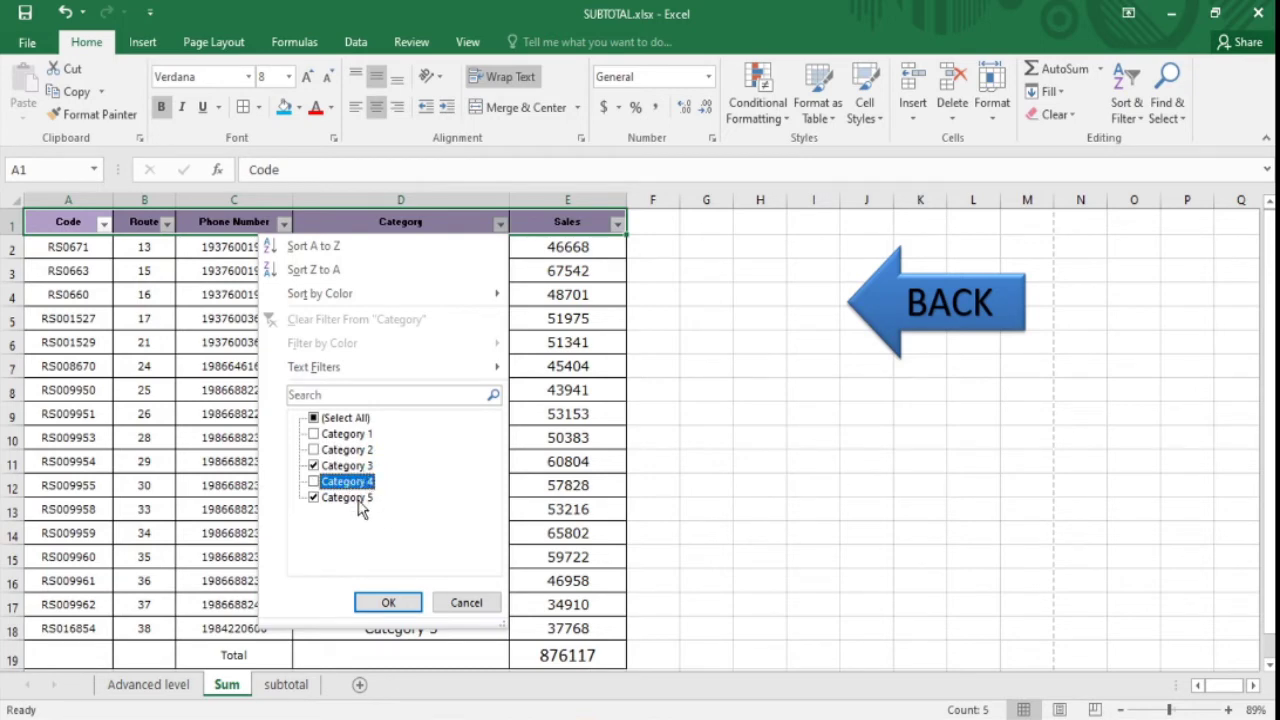
left_click(388, 604)
left_click(569, 527)
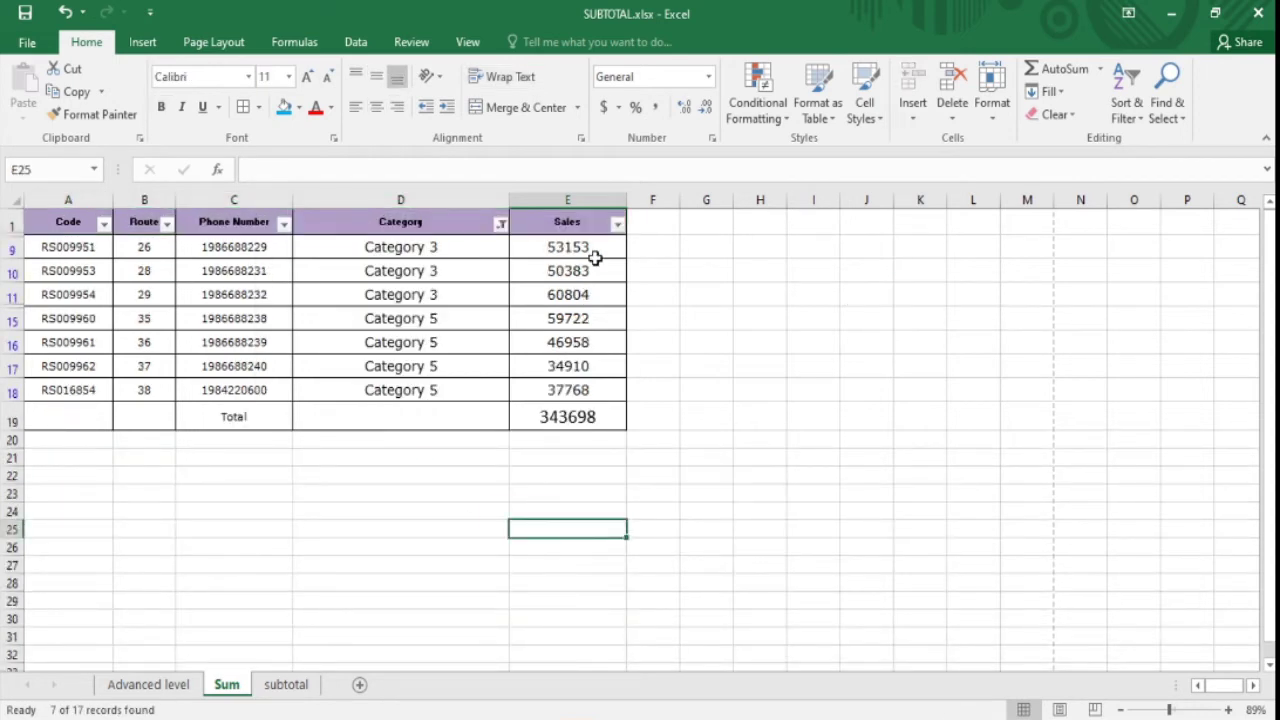
- Check the status-bar sum of the visible Sales values against E19's 343698
left_click(449, 341)
left_click(666, 280)
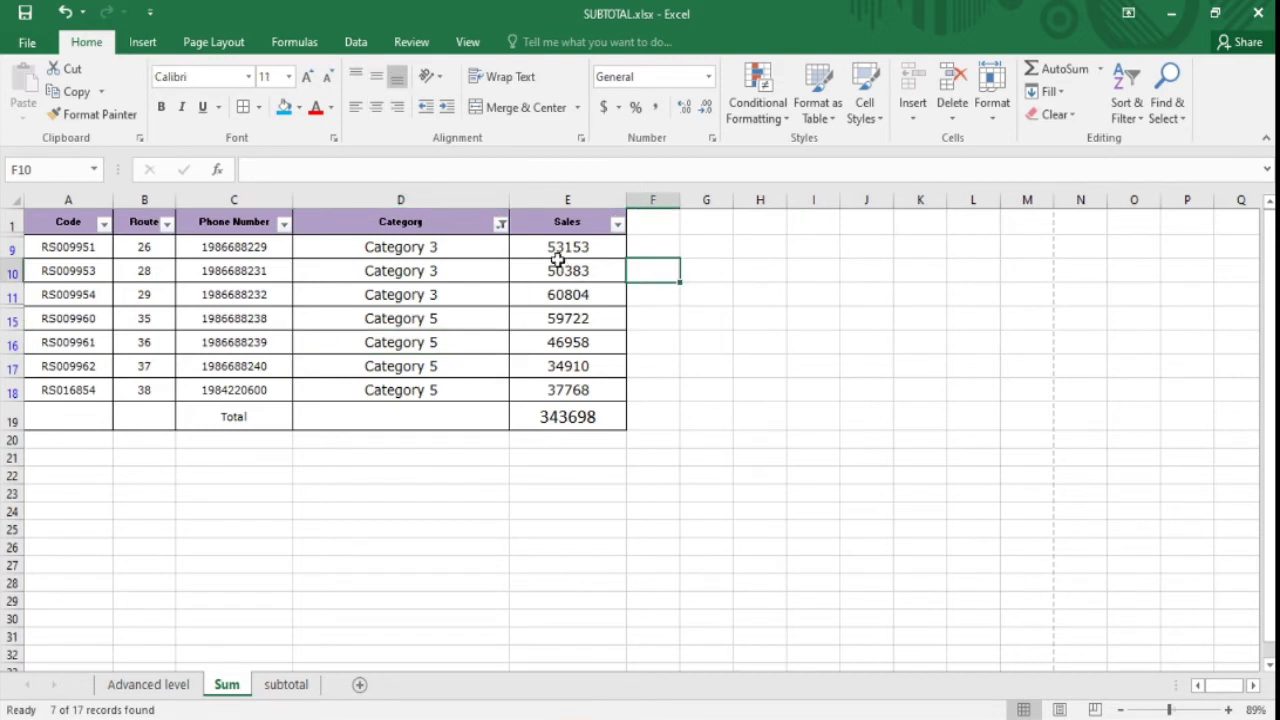
left_click_drag(578, 248, 569, 392)
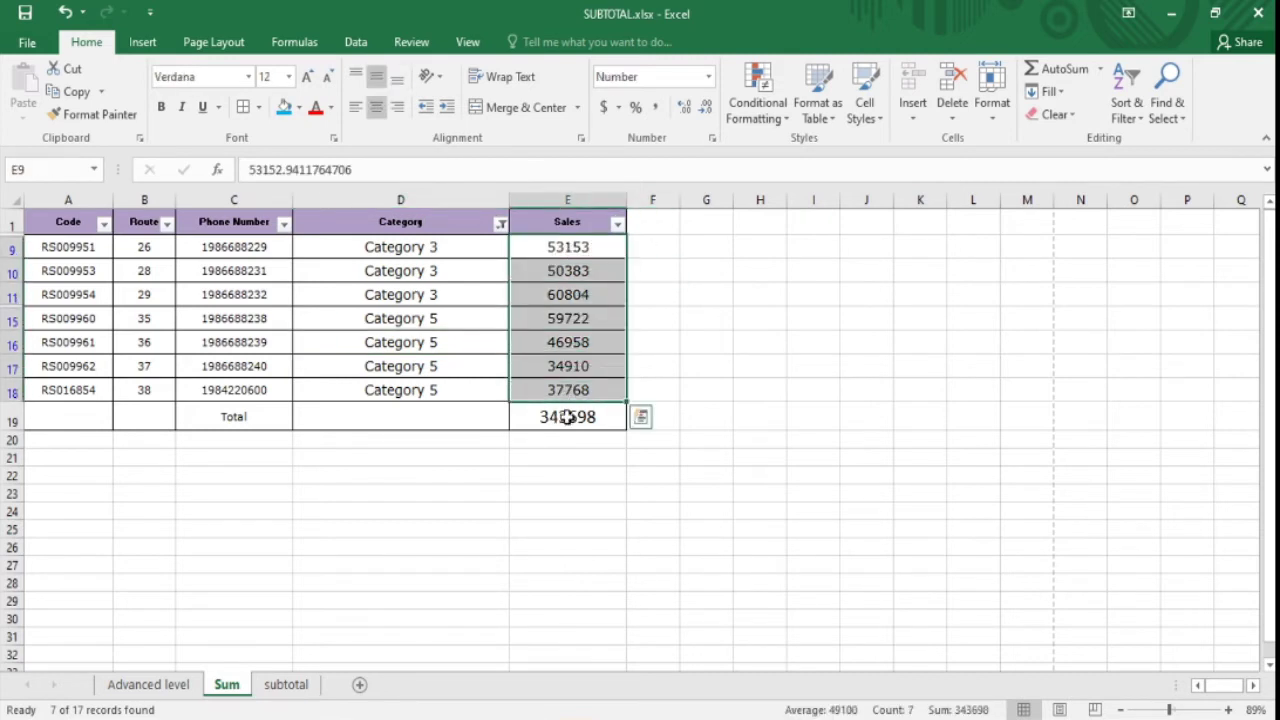
left_click(567, 425)
left_click(570, 459)
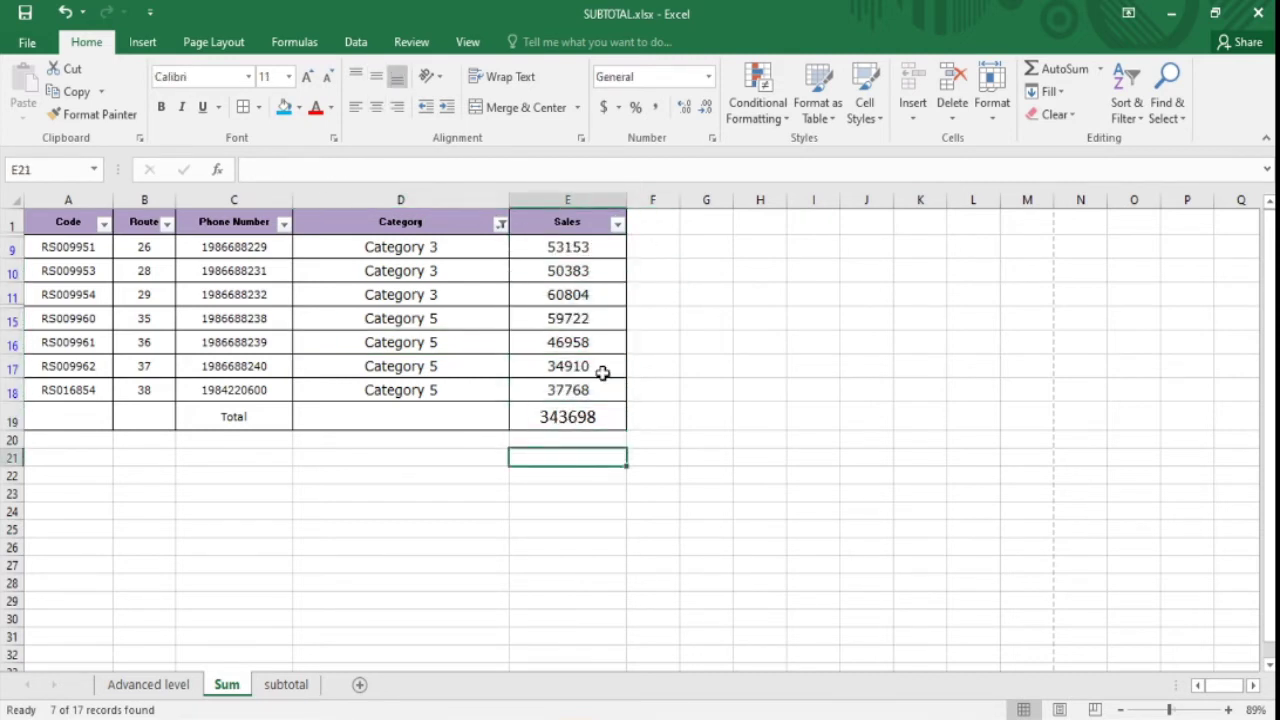
left_click(500, 225)
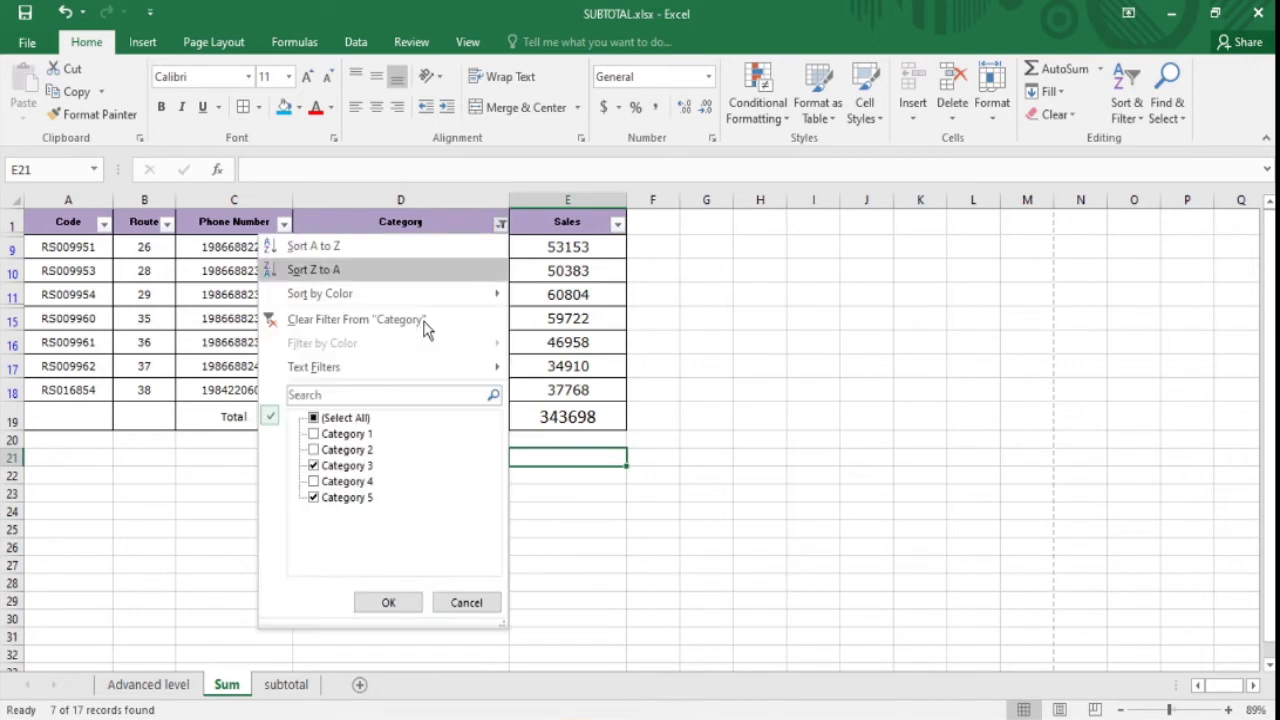
- Filter the Category column to show only Category 1 and Category 2
left_click(348, 420)
left_click(348, 420)
left_click(348, 434)
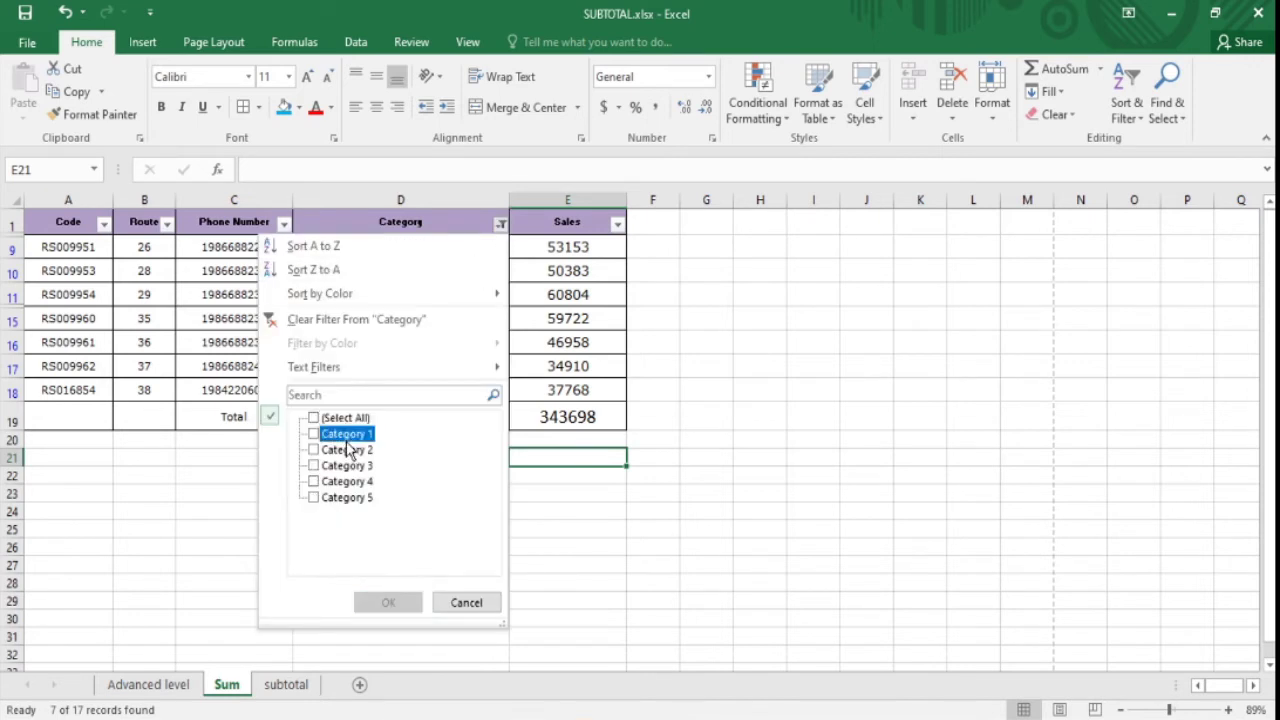
left_click(350, 450)
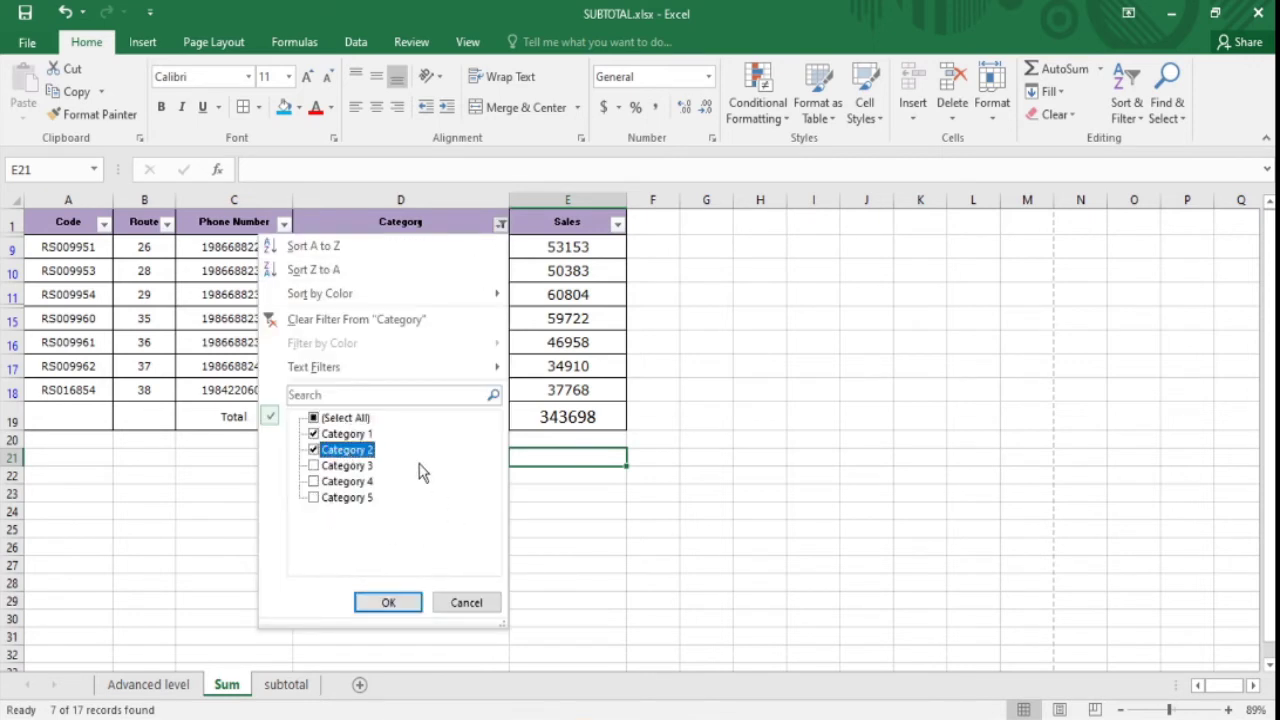
left_click(388, 602)
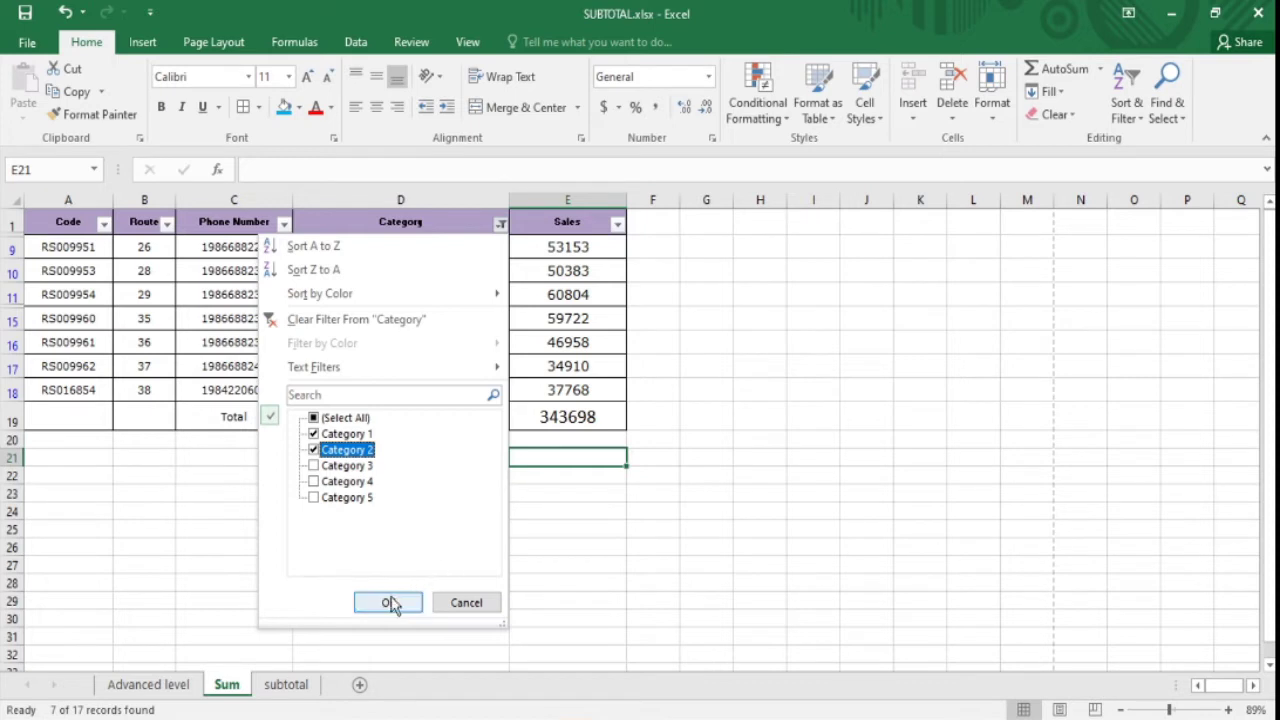
- Compare E19's SUBTOTAL with the visible Sales values, ending with all rows shown at 876117
left_click(586, 512)
left_click(575, 416)
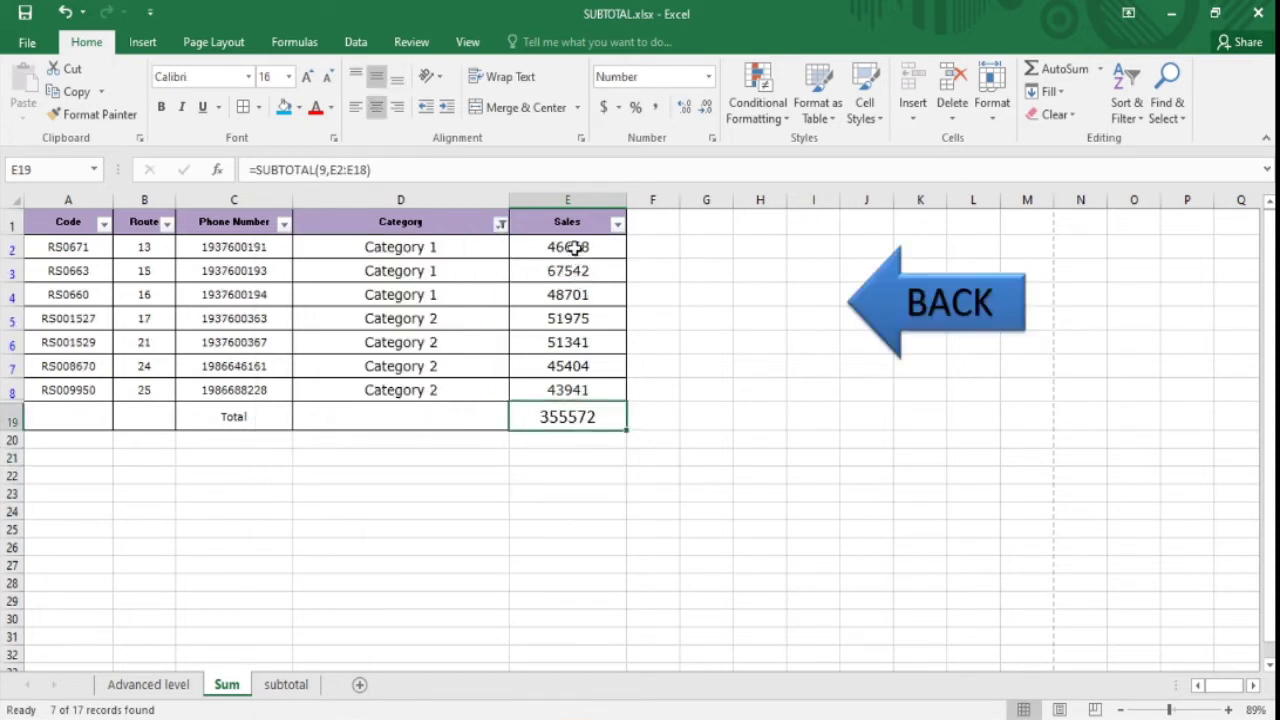
left_click_drag(578, 246, 575, 392)
left_click(569, 417)
left_click(540, 457)
left_click(560, 420)
left_click(580, 343)
left_click(593, 224)
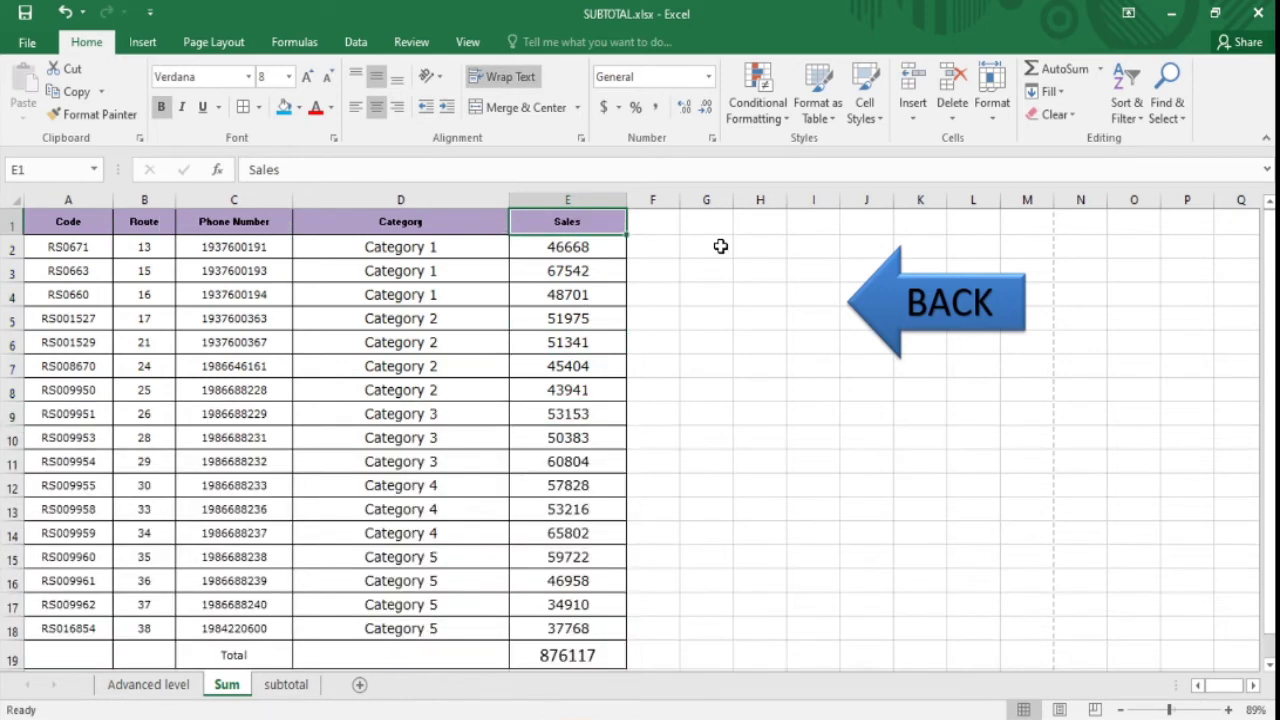
left_click(605, 366)
left_click(650, 292)
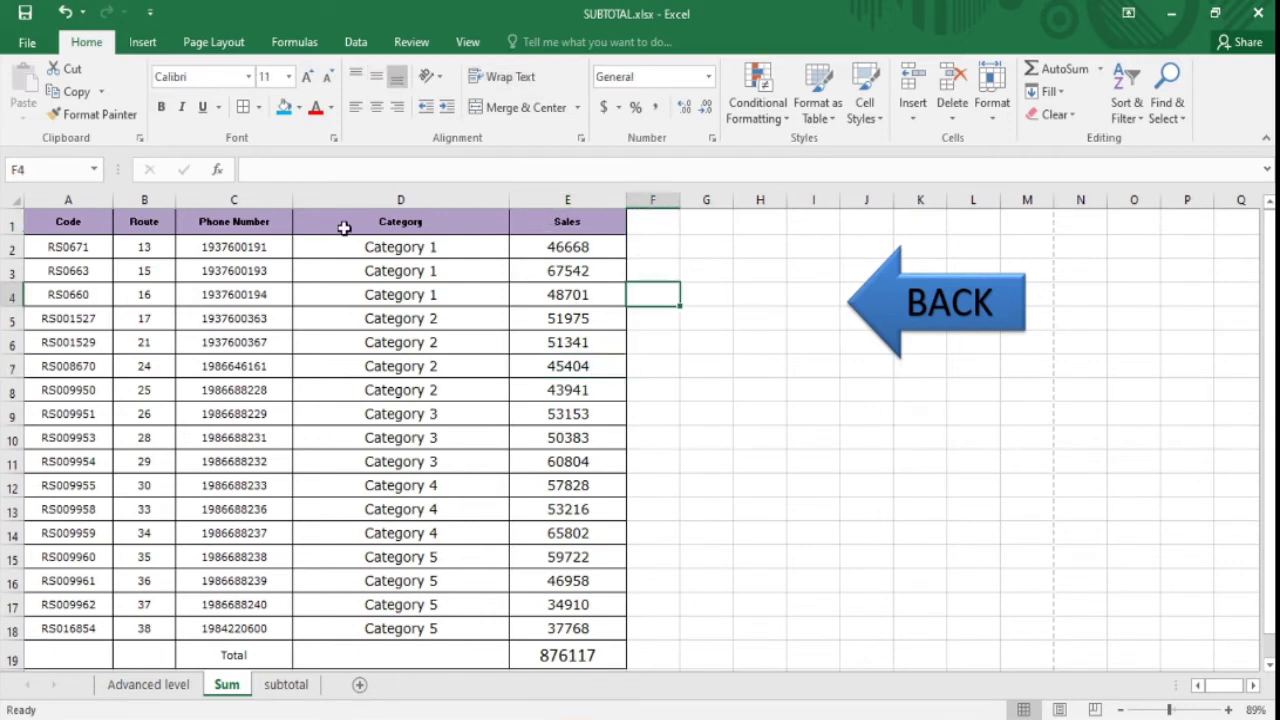
left_click(406, 410)
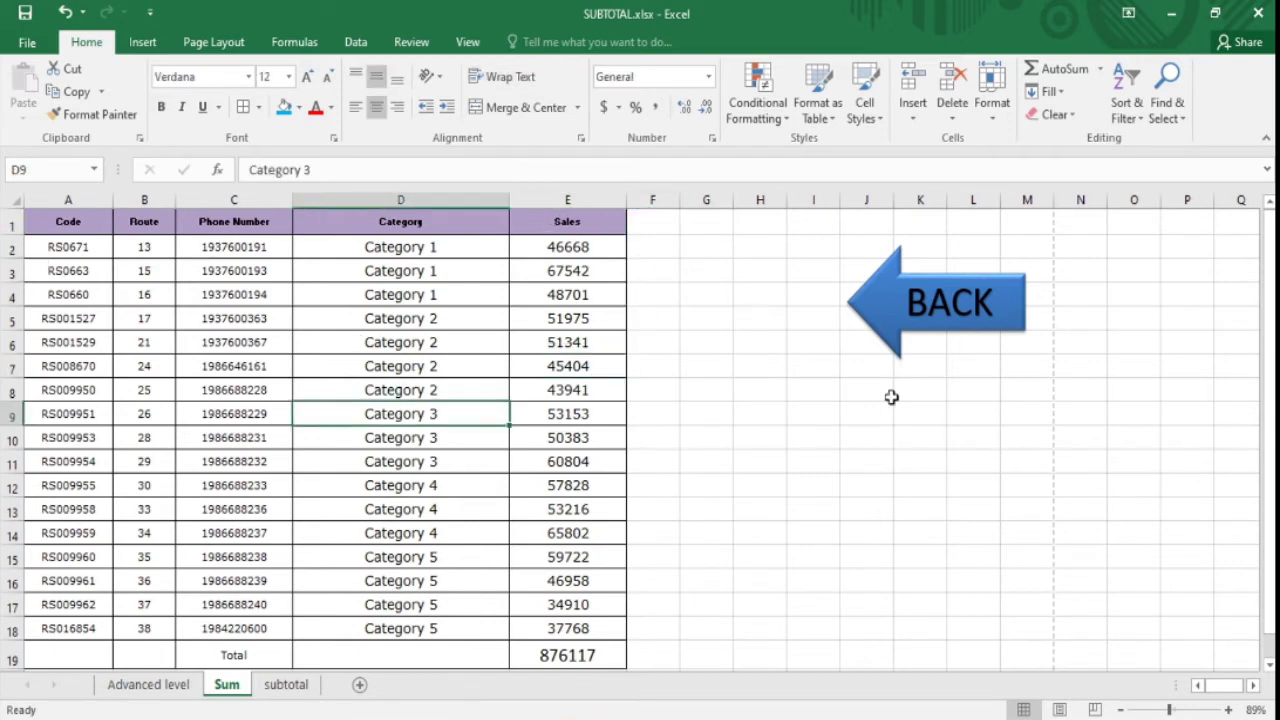
left_click(923, 300)
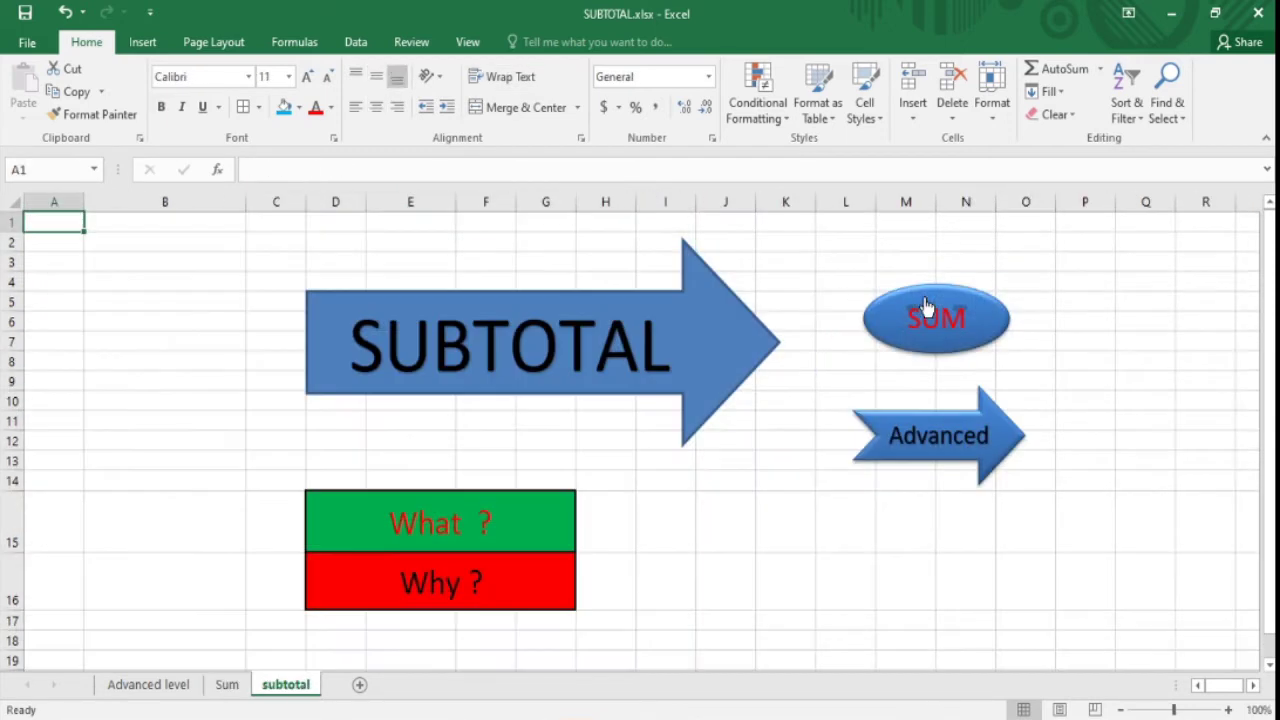
left_click(924, 428)
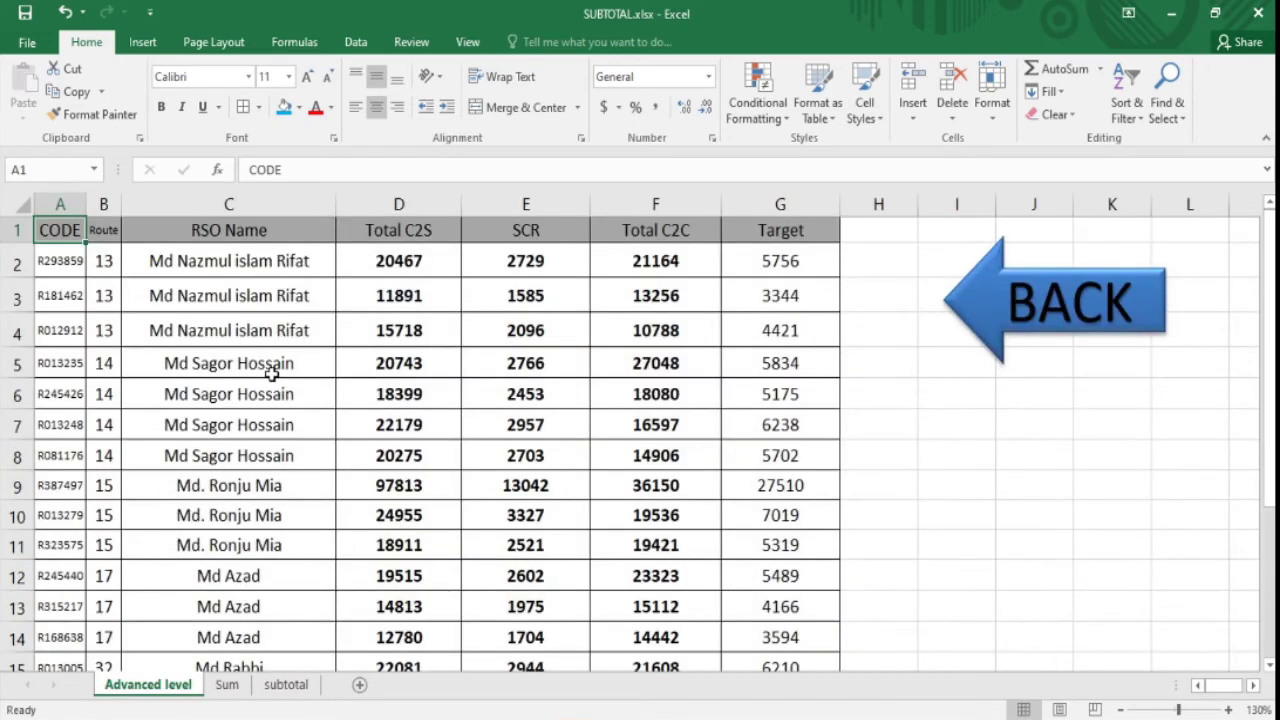
left_click(340, 446)
left_click_drag(70, 238, 809, 611)
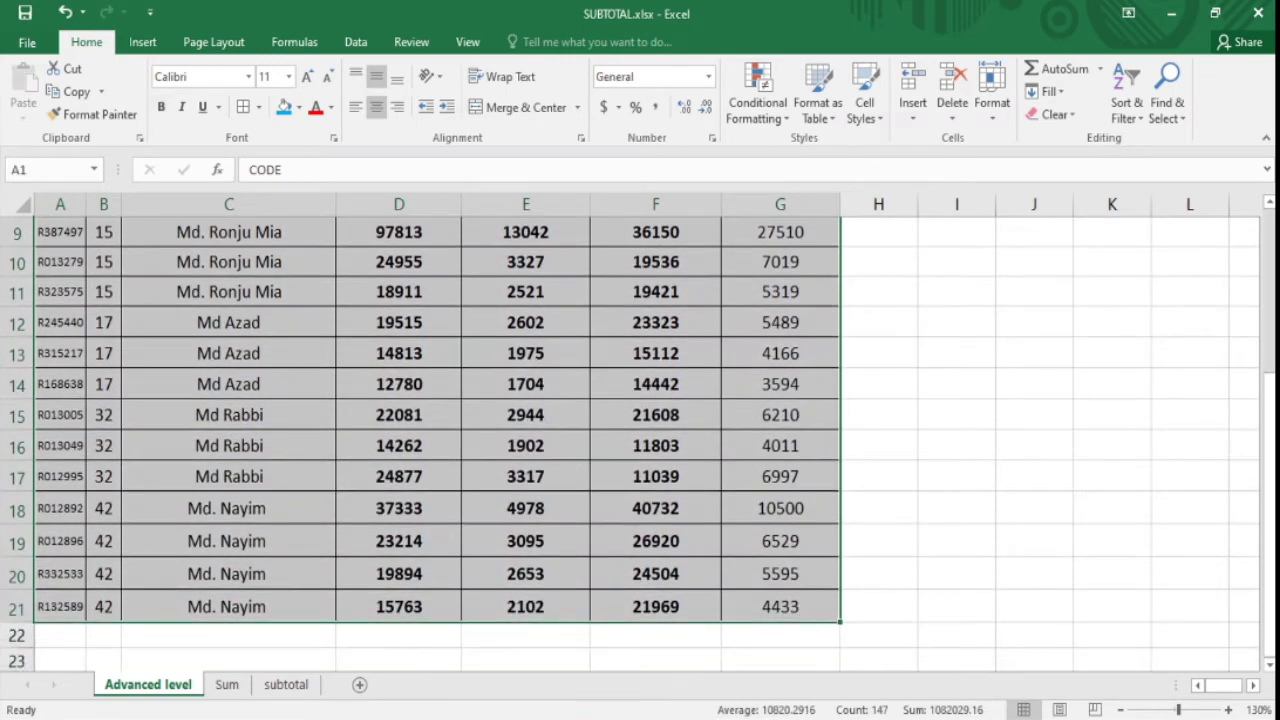
left_click_drag(1269, 530, 1269, 375)
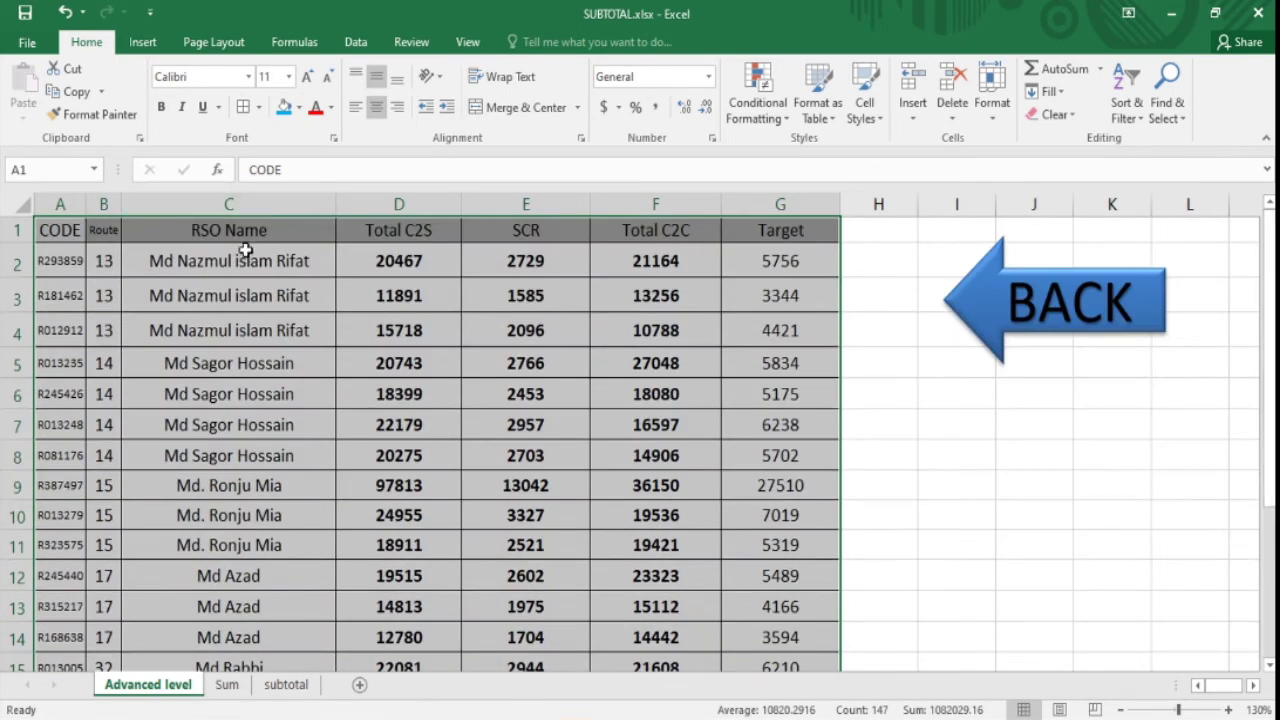
left_click(240, 230)
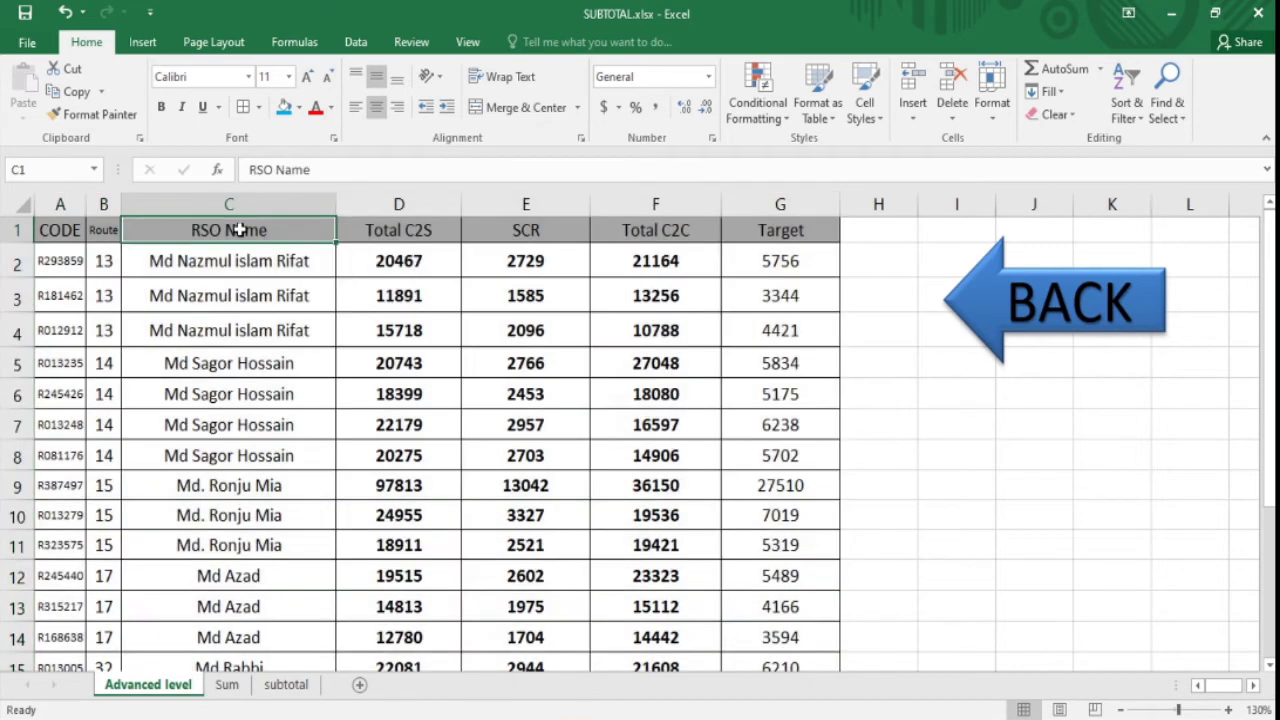
left_click(422, 230)
left_click(563, 229)
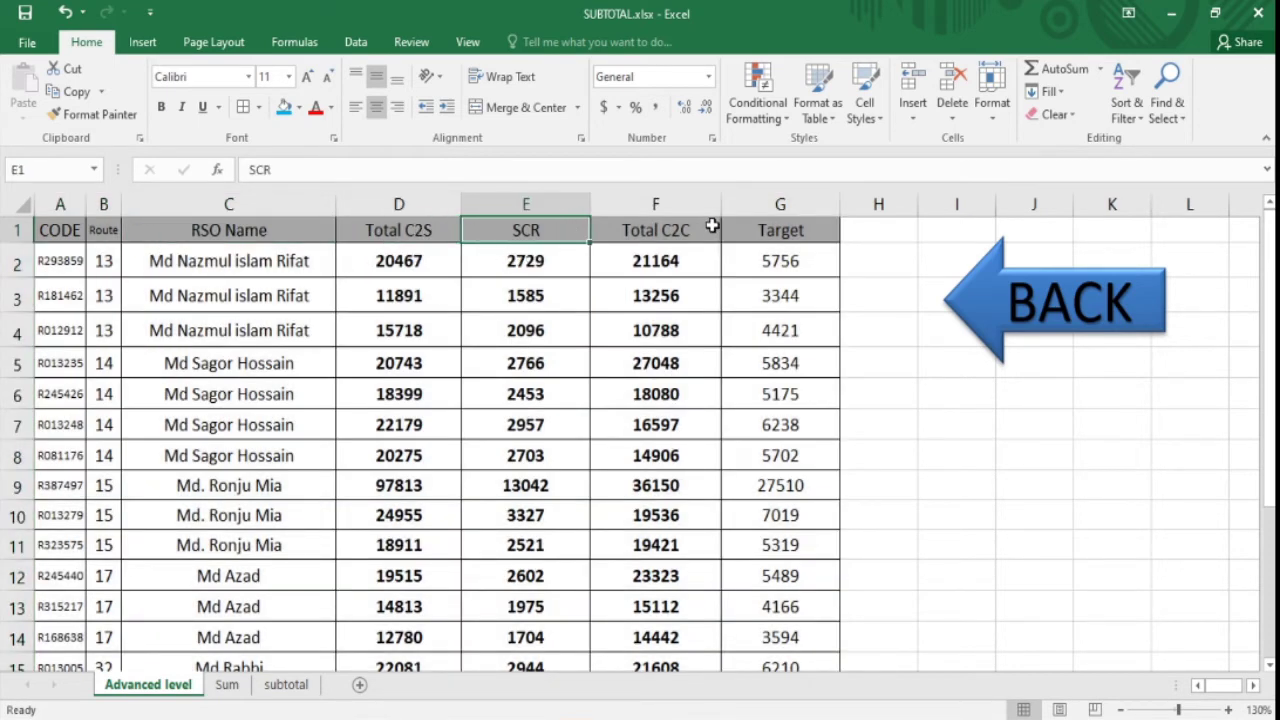
left_click(672, 232)
left_click(814, 231)
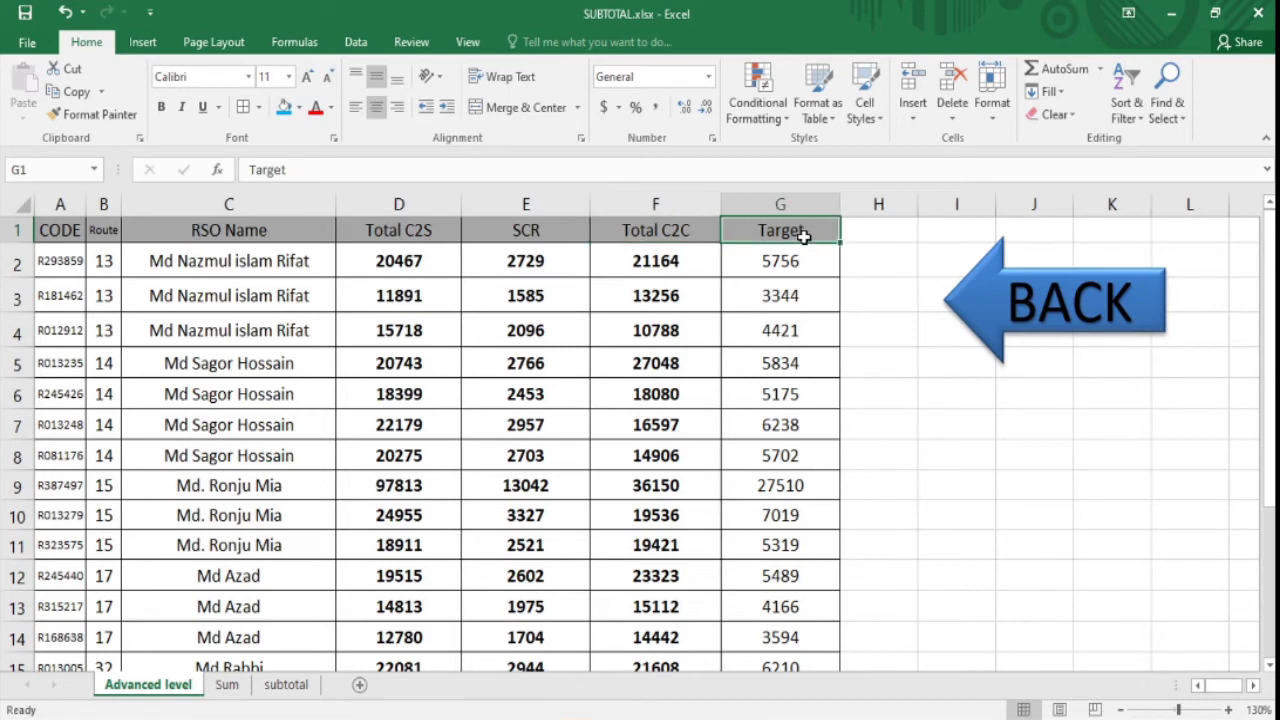
left_click(297, 354)
left_click(325, 391)
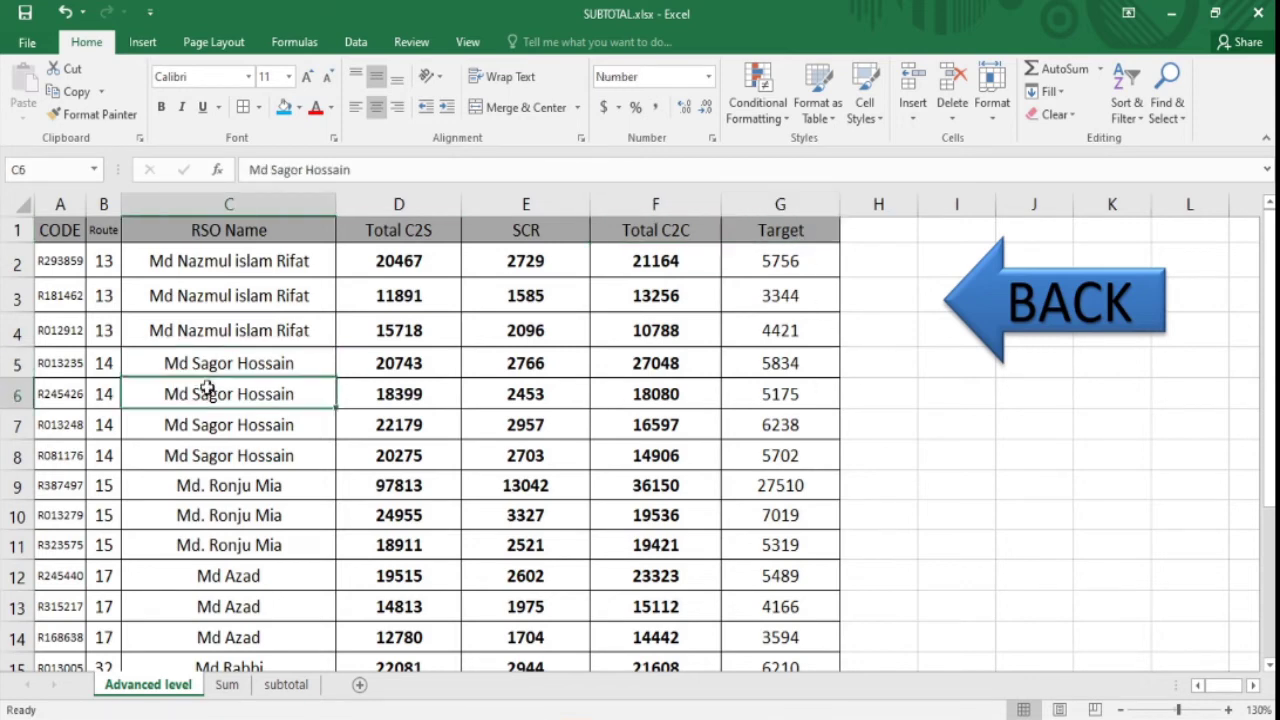
left_click(525, 394)
left_click(814, 391)
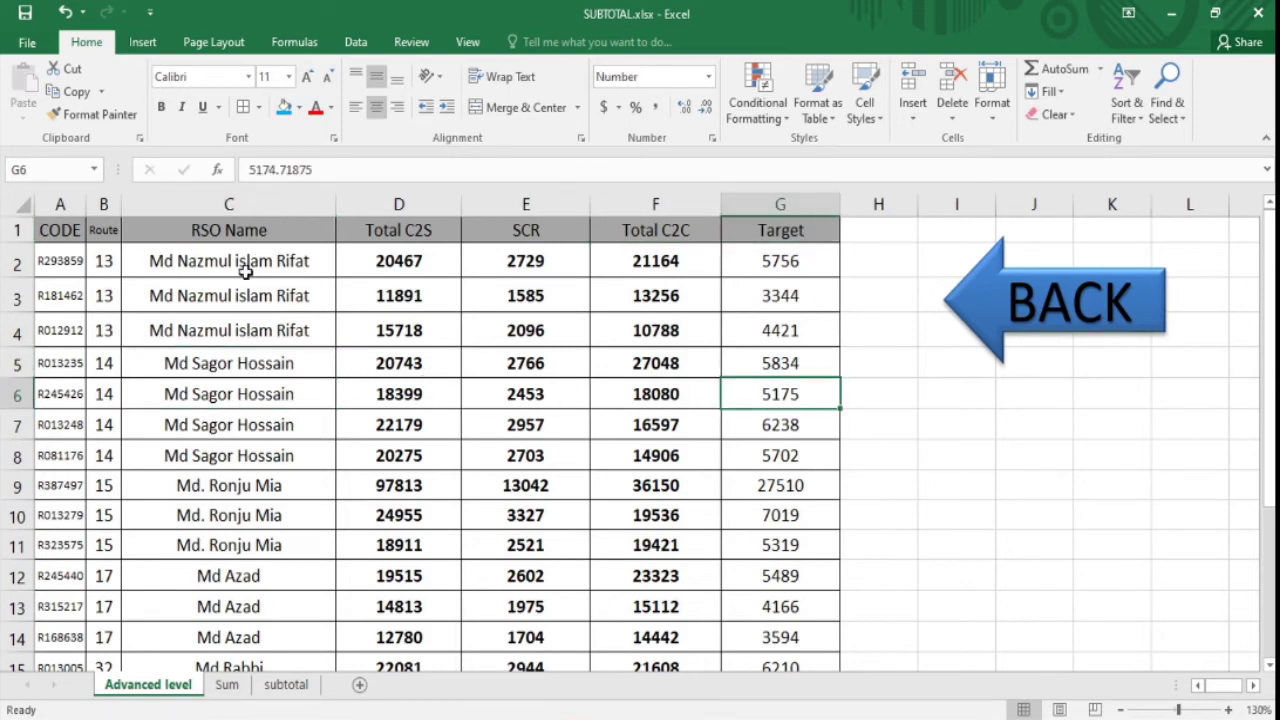
left_click(800, 368)
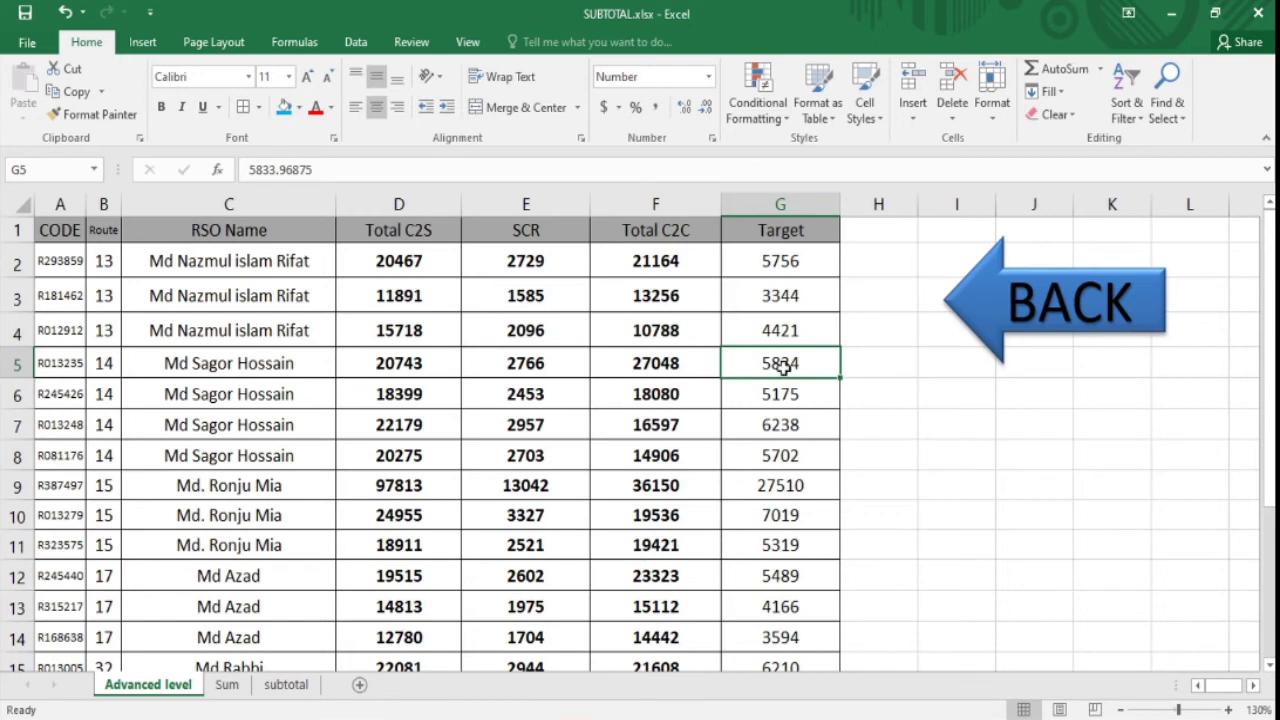
left_click(252, 364)
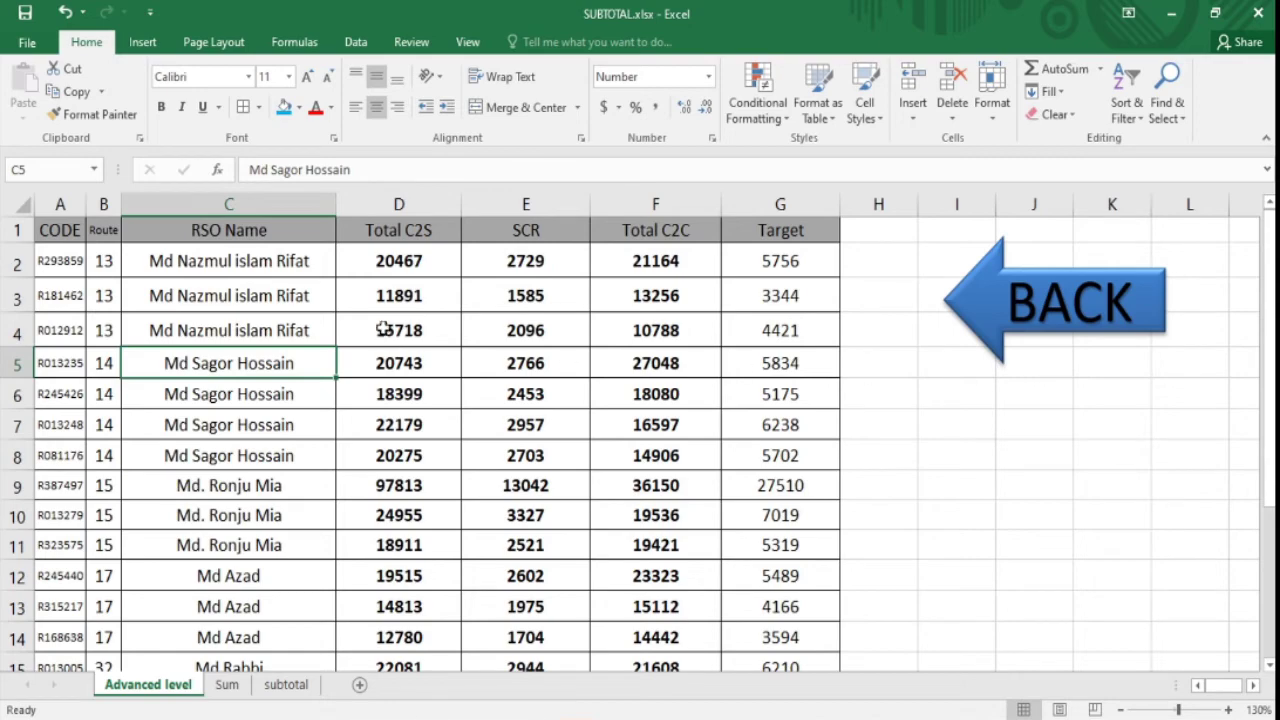
left_click_drag(1270, 388, 1257, 320)
left_click(16, 365)
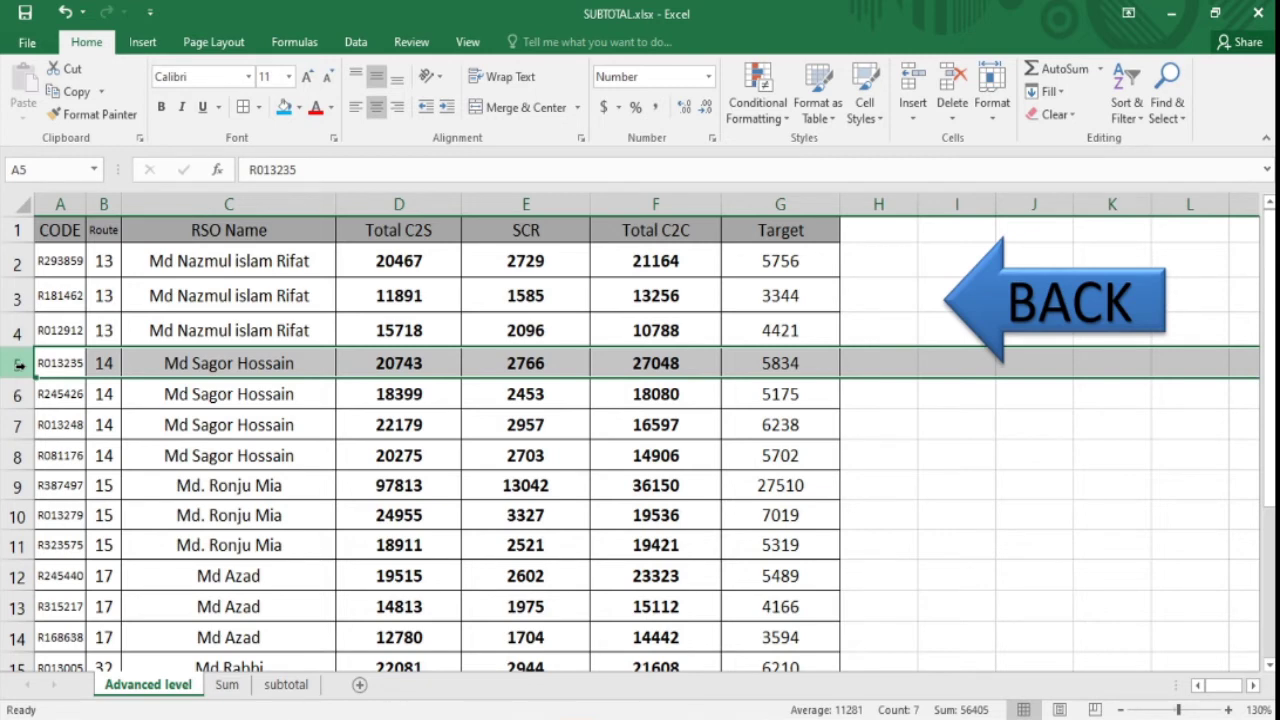
key("ctrl+shift+plus")
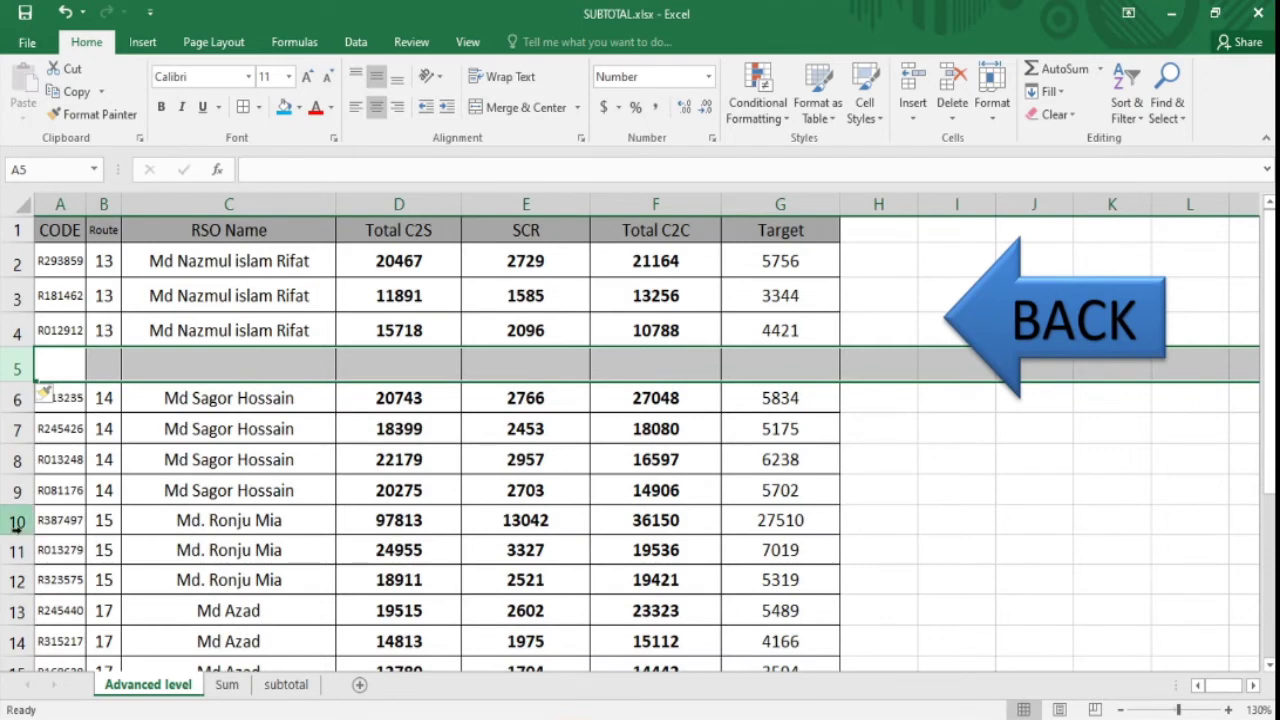
left_click(16, 521)
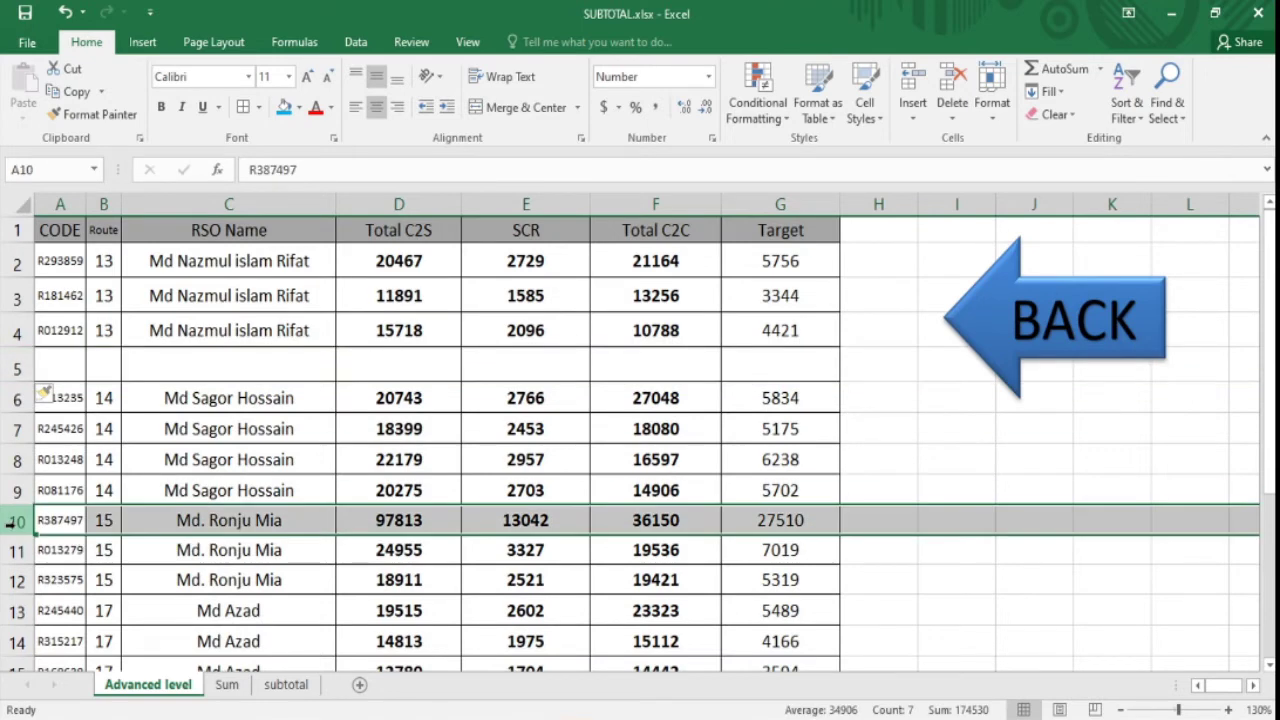
key("ctrl+shift+plus")
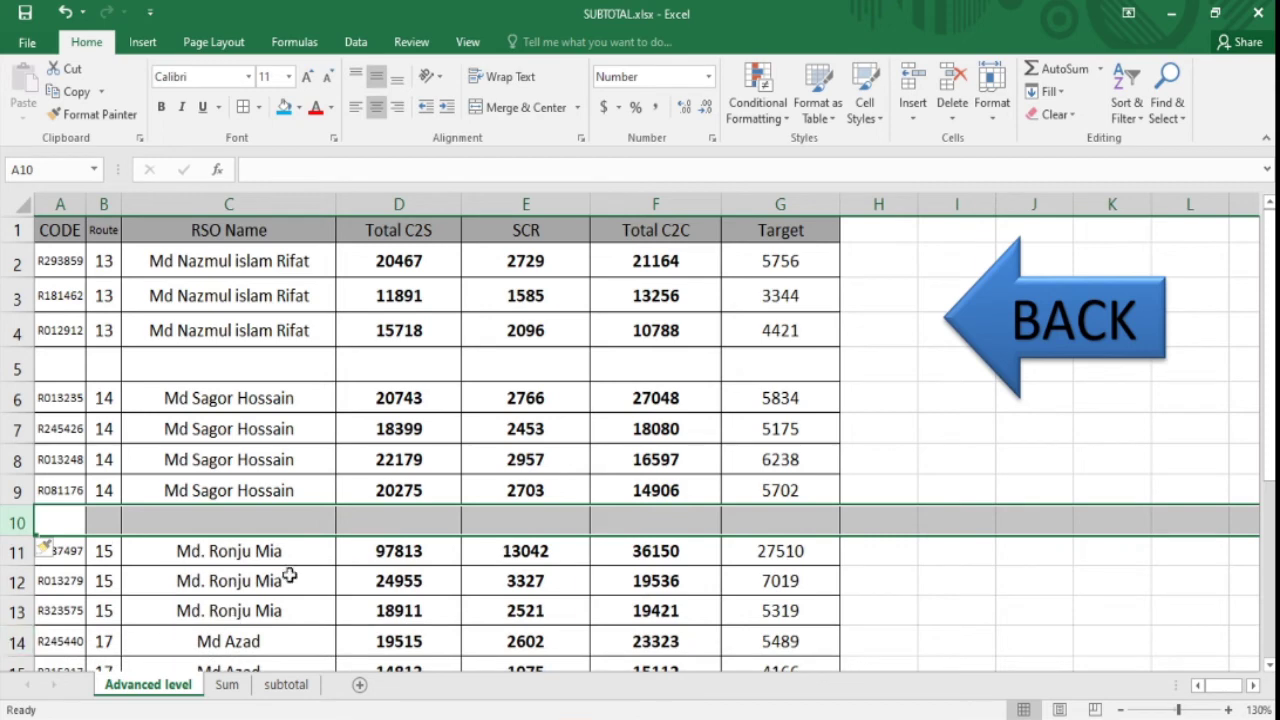
left_click(10, 641)
key("ctrl+shift+plus")
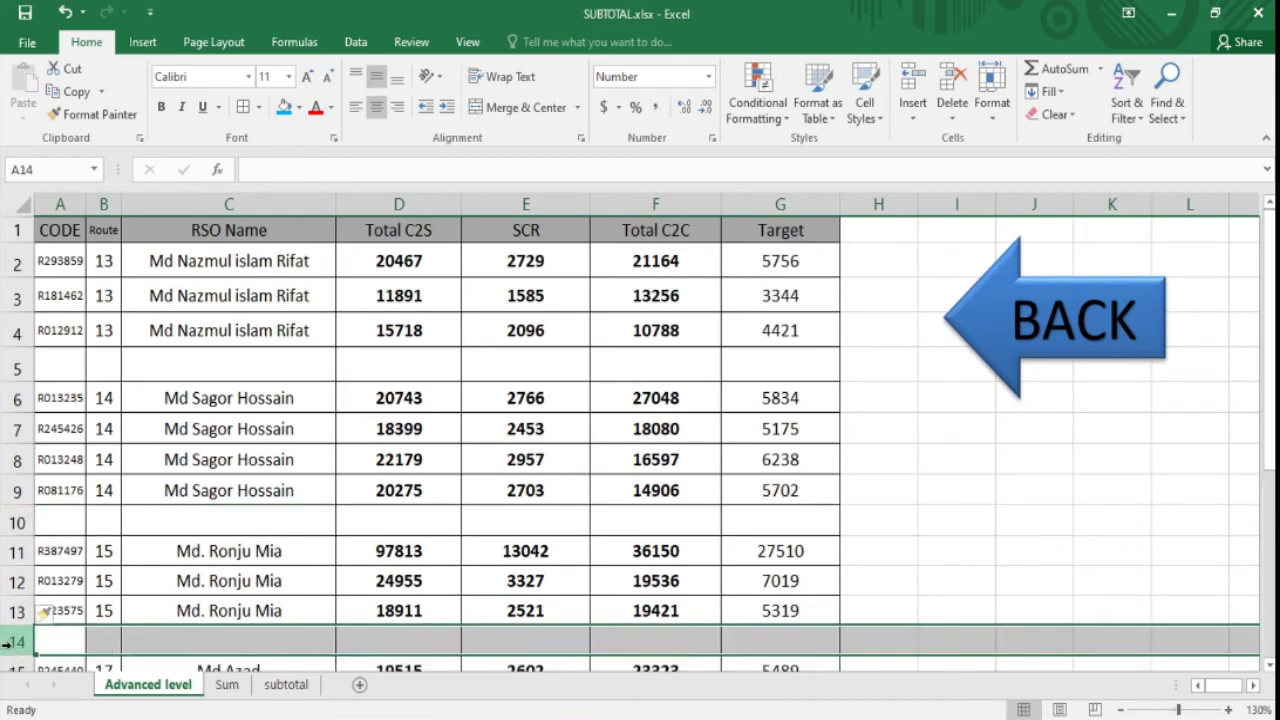
- Add trial AutoSum totals in G5 for Target and F10 for Total C2C
left_click(754, 373)
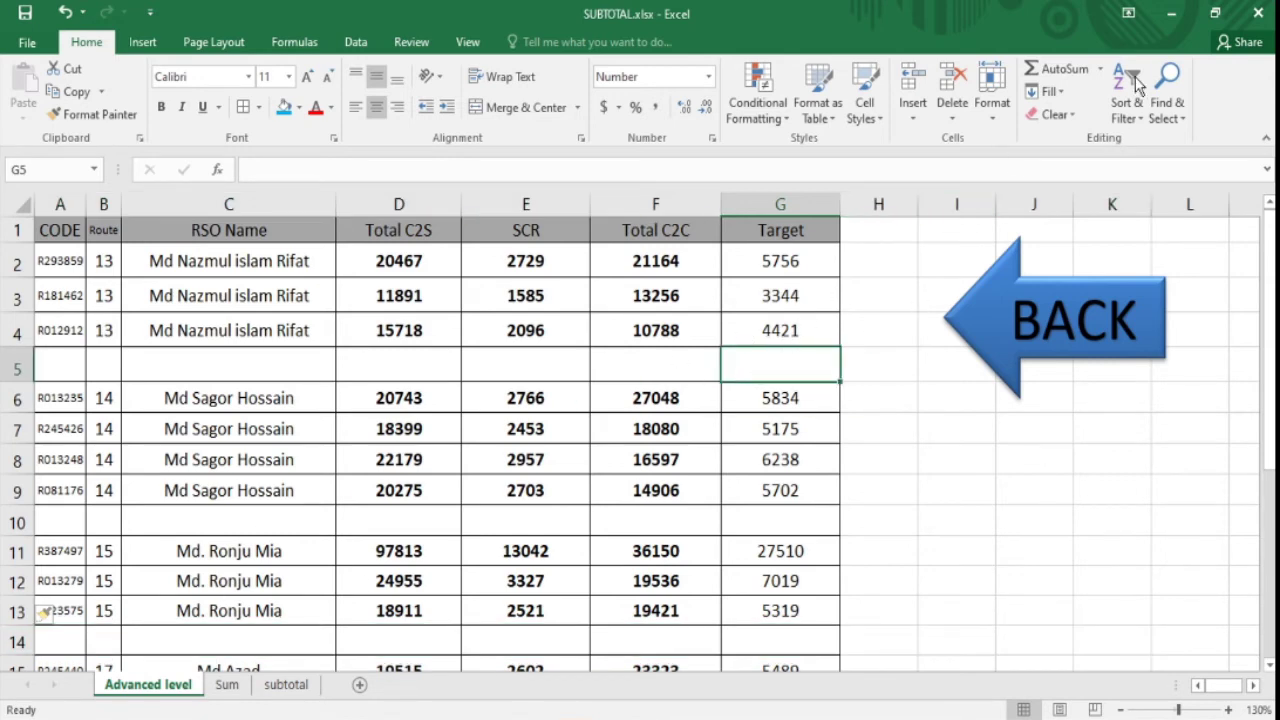
left_click(1060, 66)
key("Return")
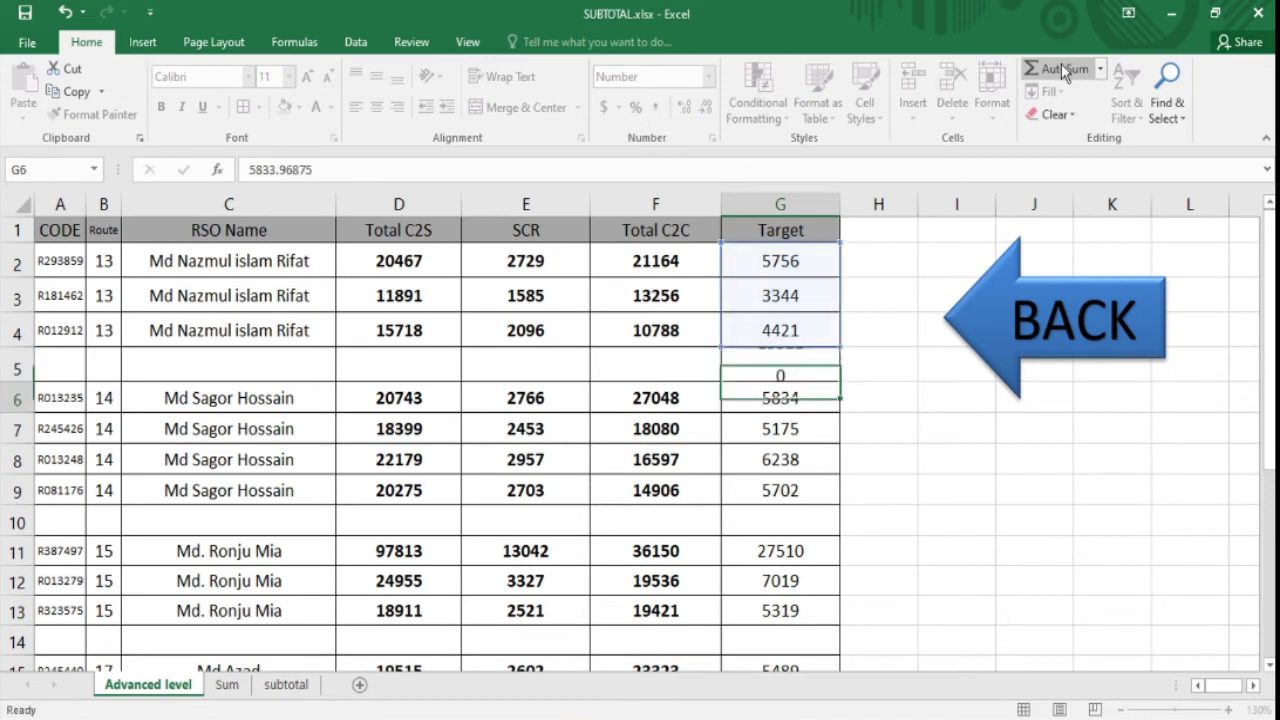
left_click(780, 364)
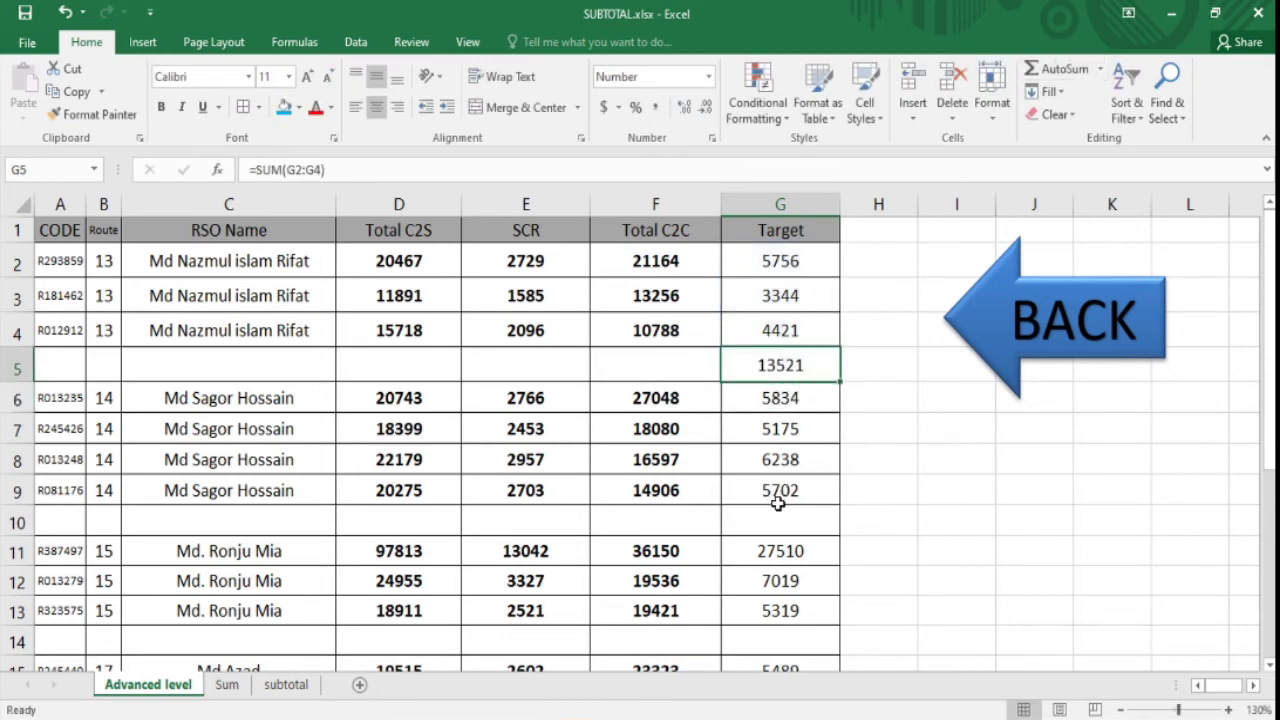
left_click(778, 524)
left_click(673, 524)
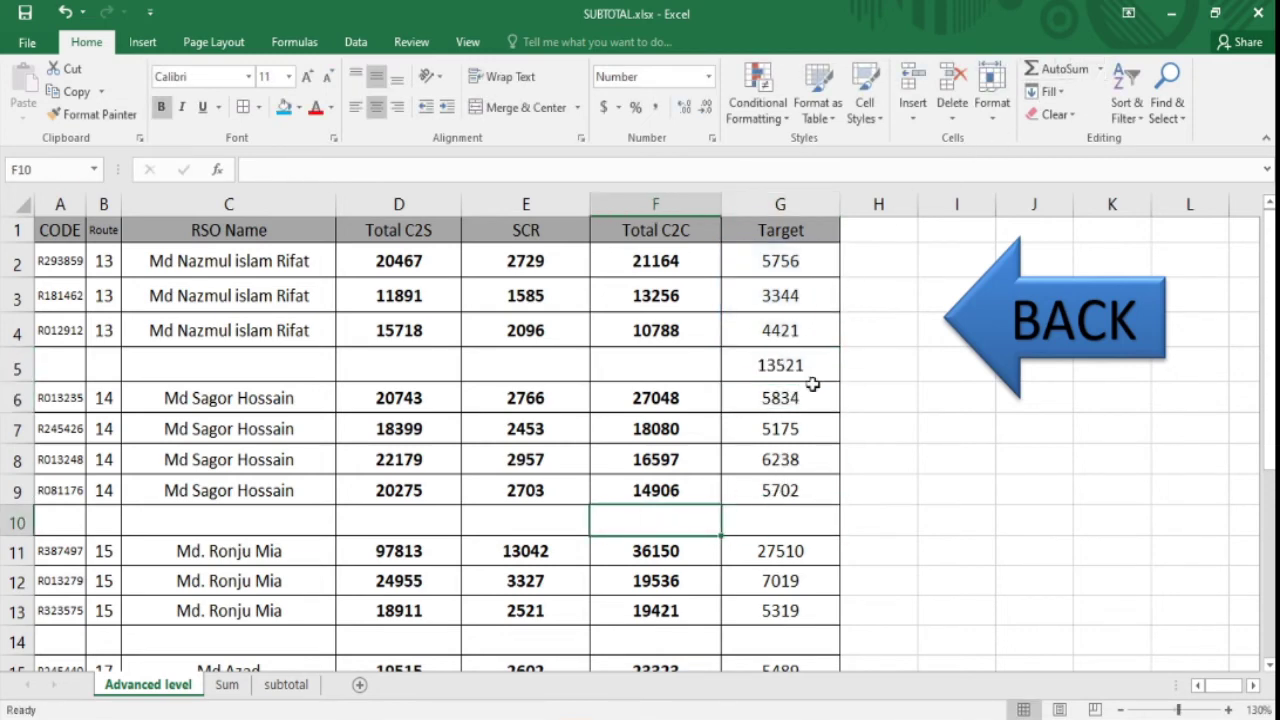
left_click(1062, 70)
key("Return")
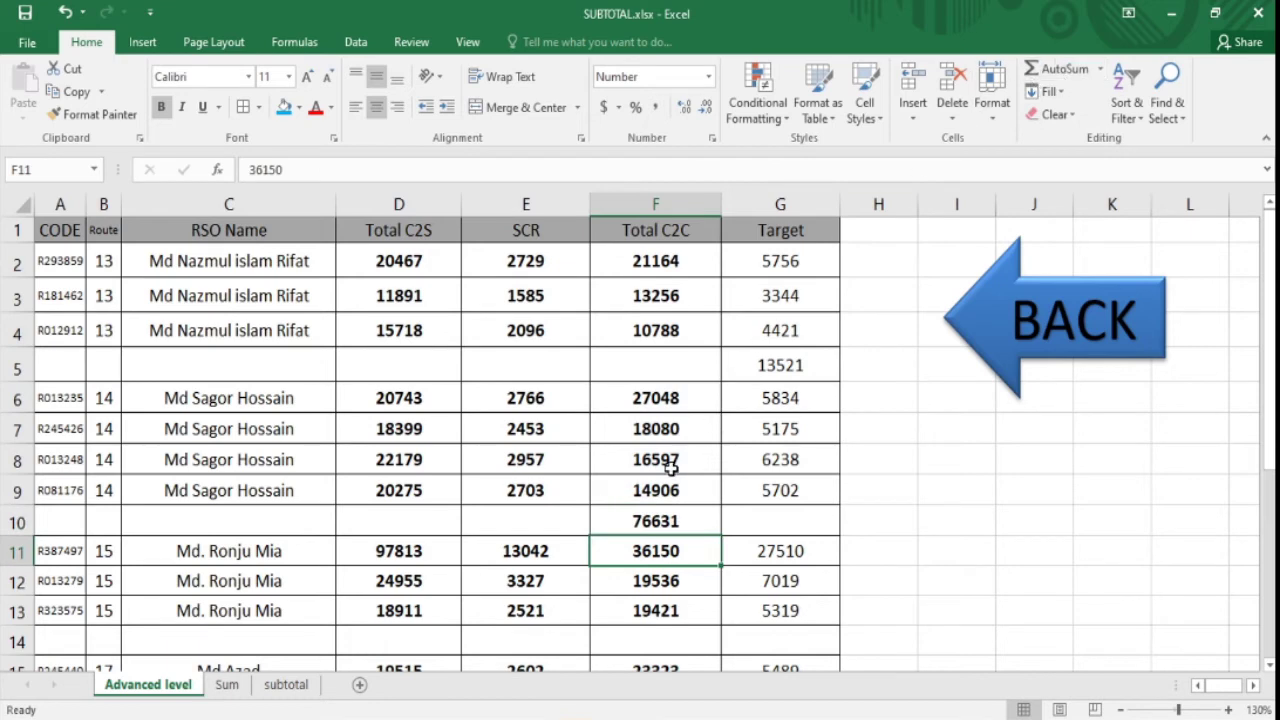
left_click(651, 516)
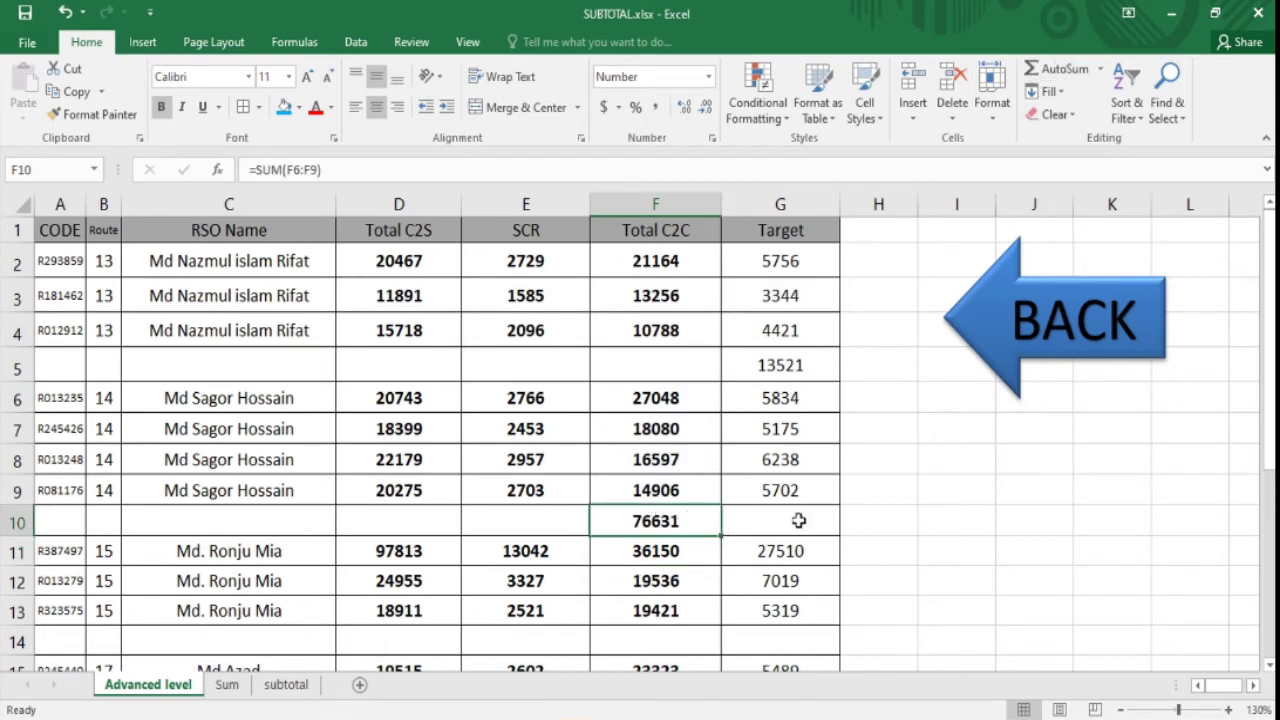
- Clear the G5 total and undo the trial totals and inserted rows
left_click(790, 365)
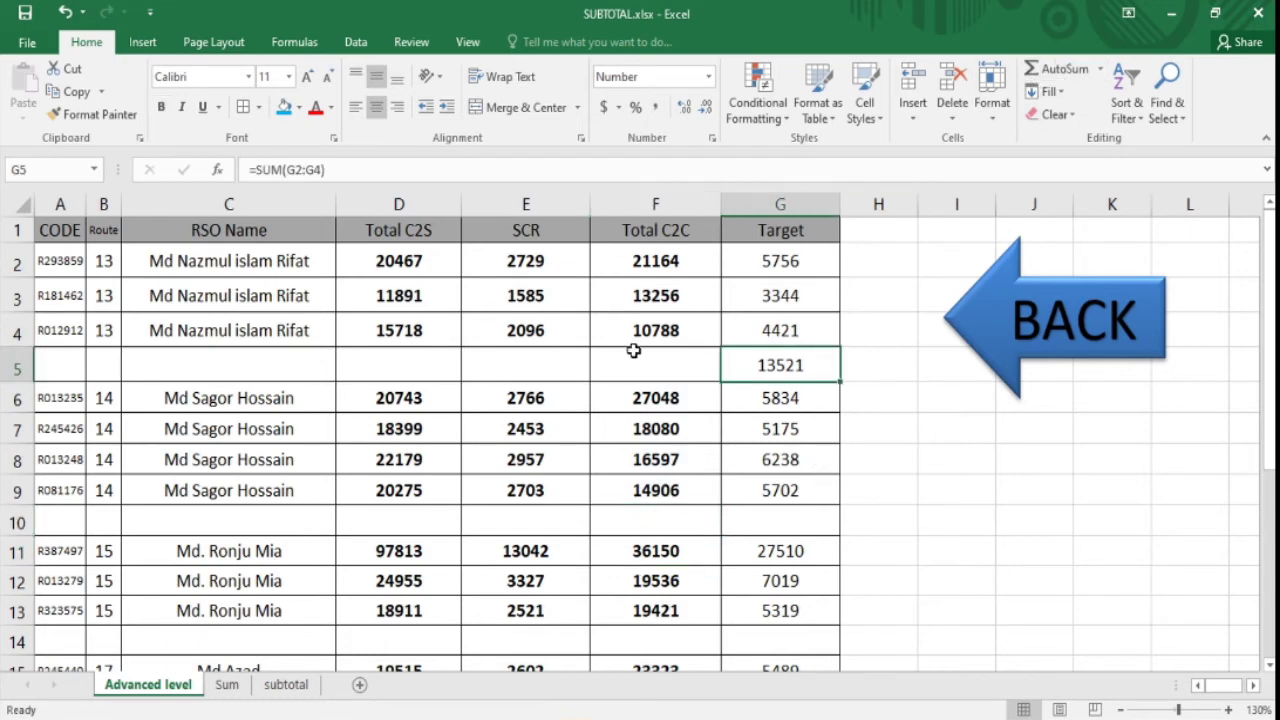
key("Delete")
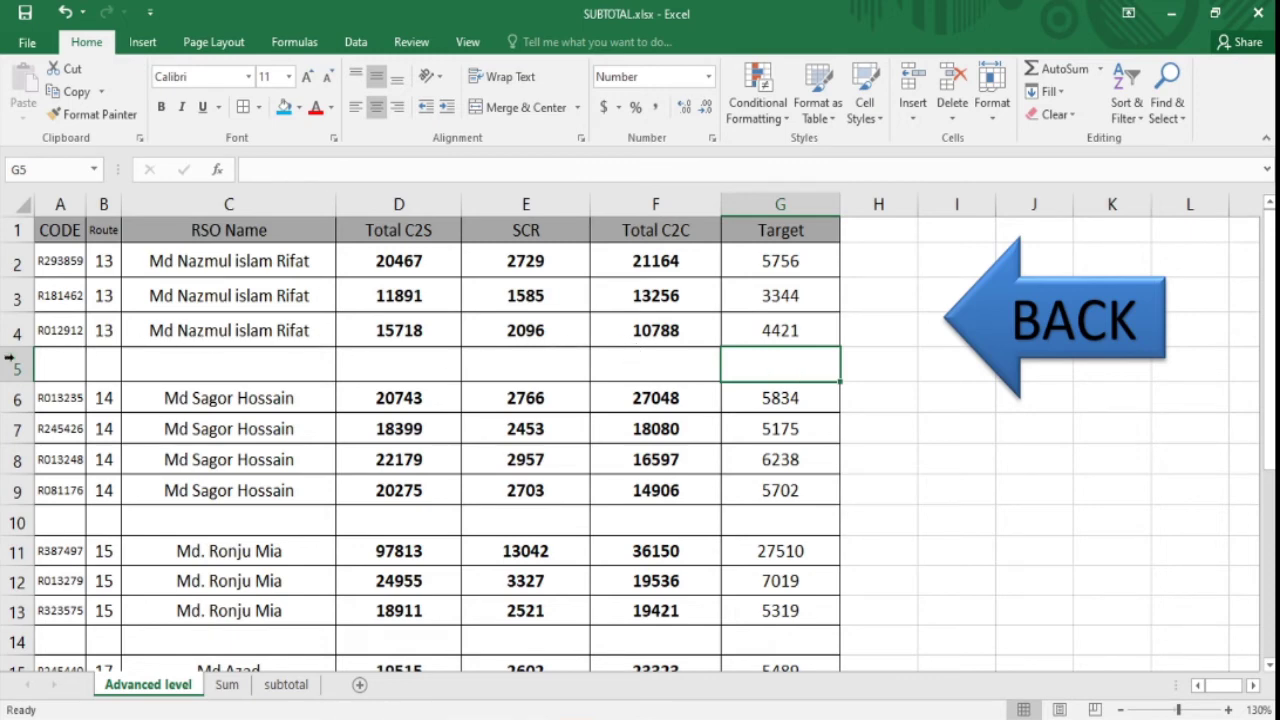
left_click(8, 365)
key("ctrl+z")
key("ctrl+z")
key("ctrl+z")
key("ctrl+z")
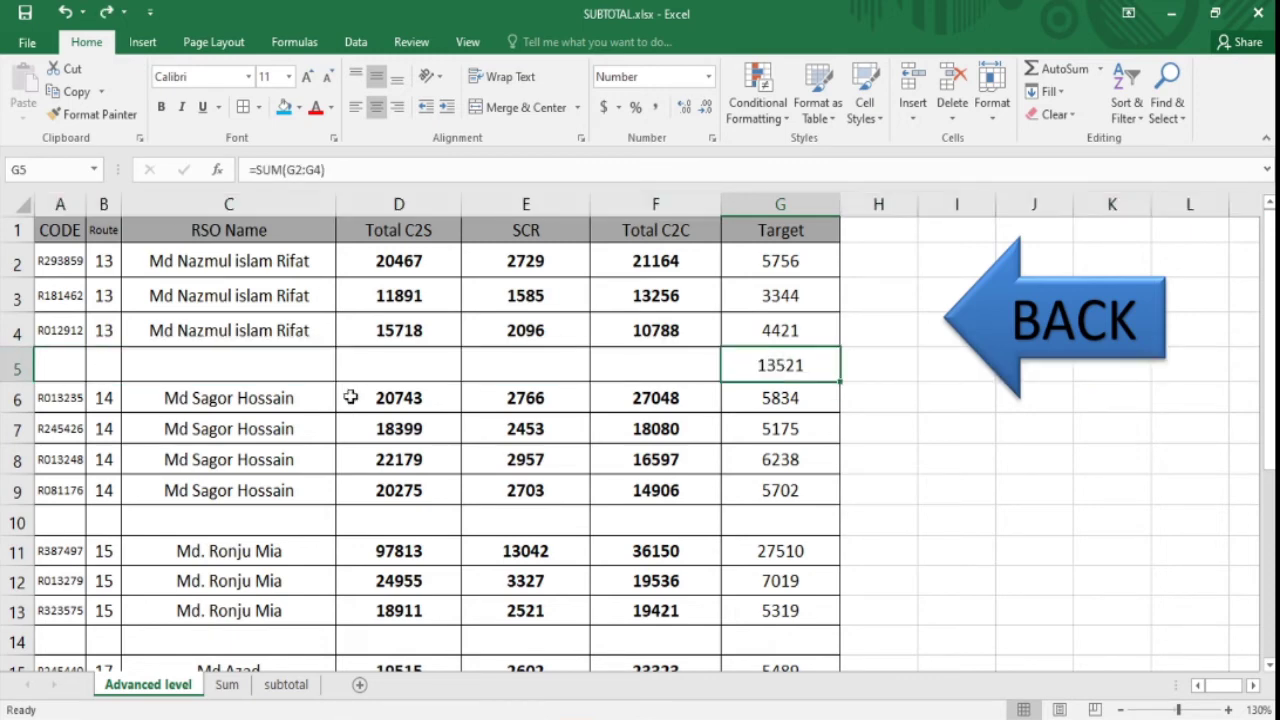
key("ctrl+z")
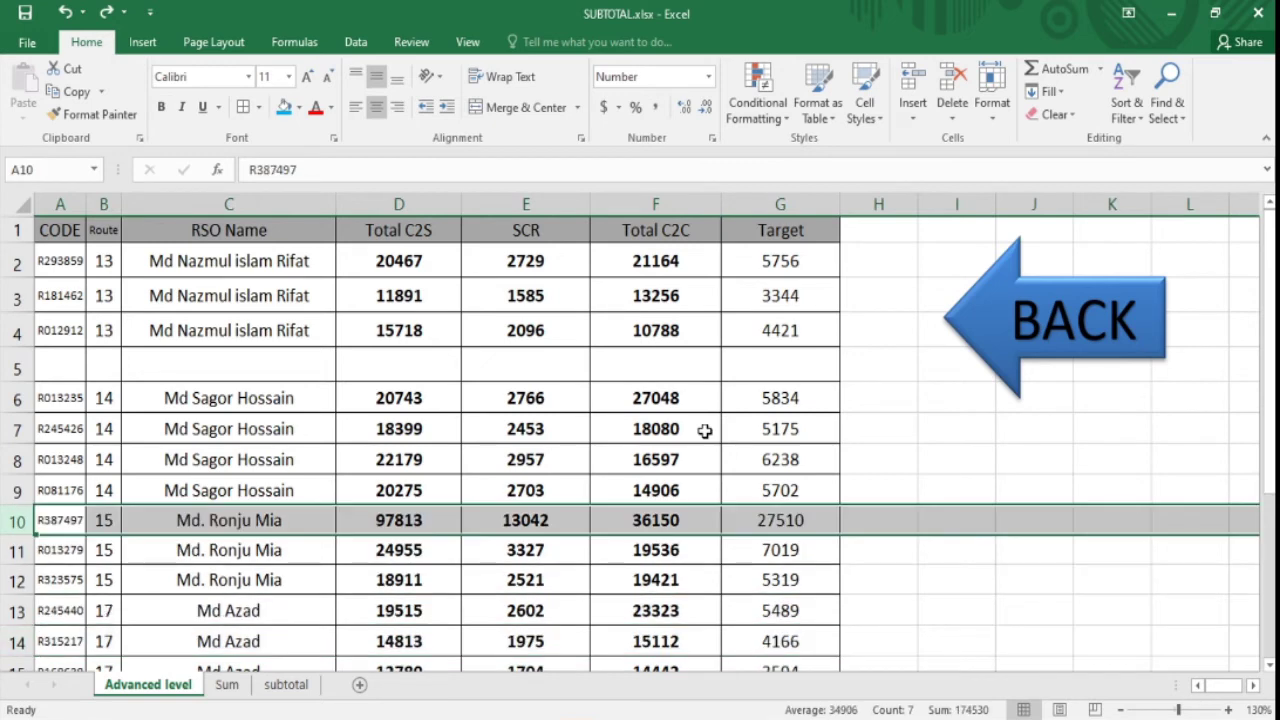
- Undo the last inserted blank row and check the Total C2C and Target values
key("ctrl+z")
left_click(667, 430)
left_click(736, 421)
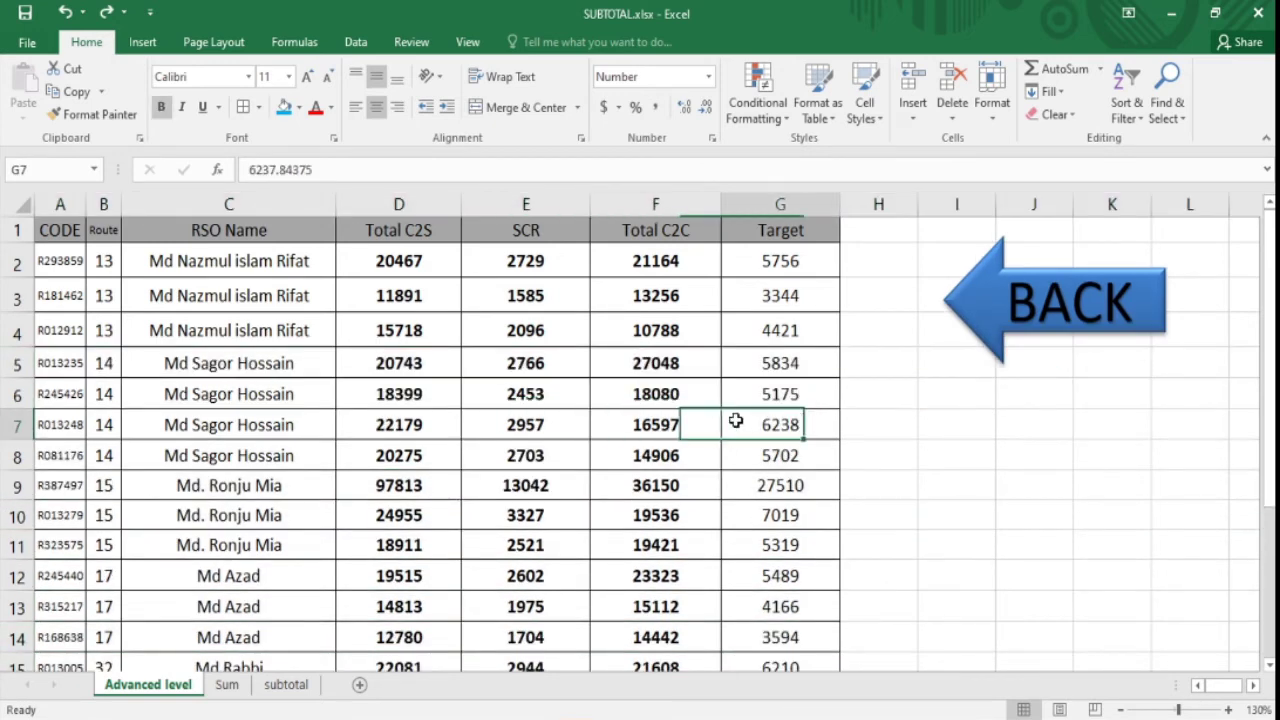
left_click(613, 450)
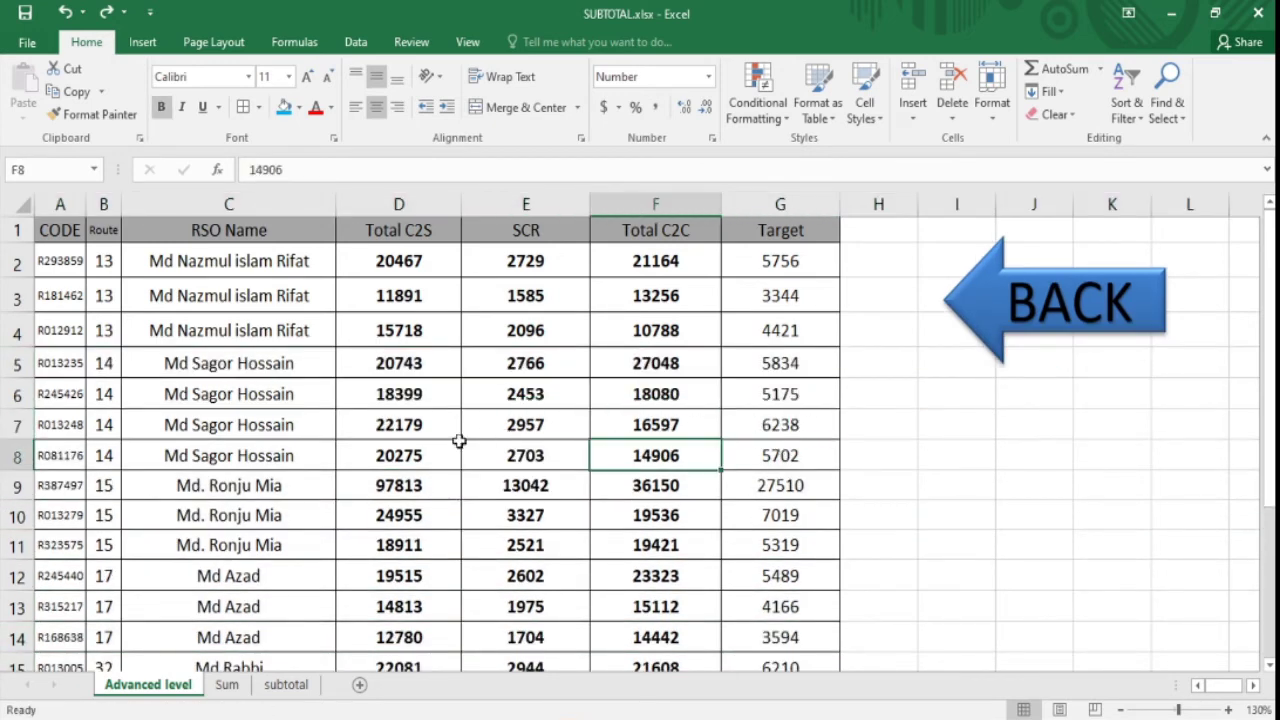
left_click(641, 400)
left_click(740, 405)
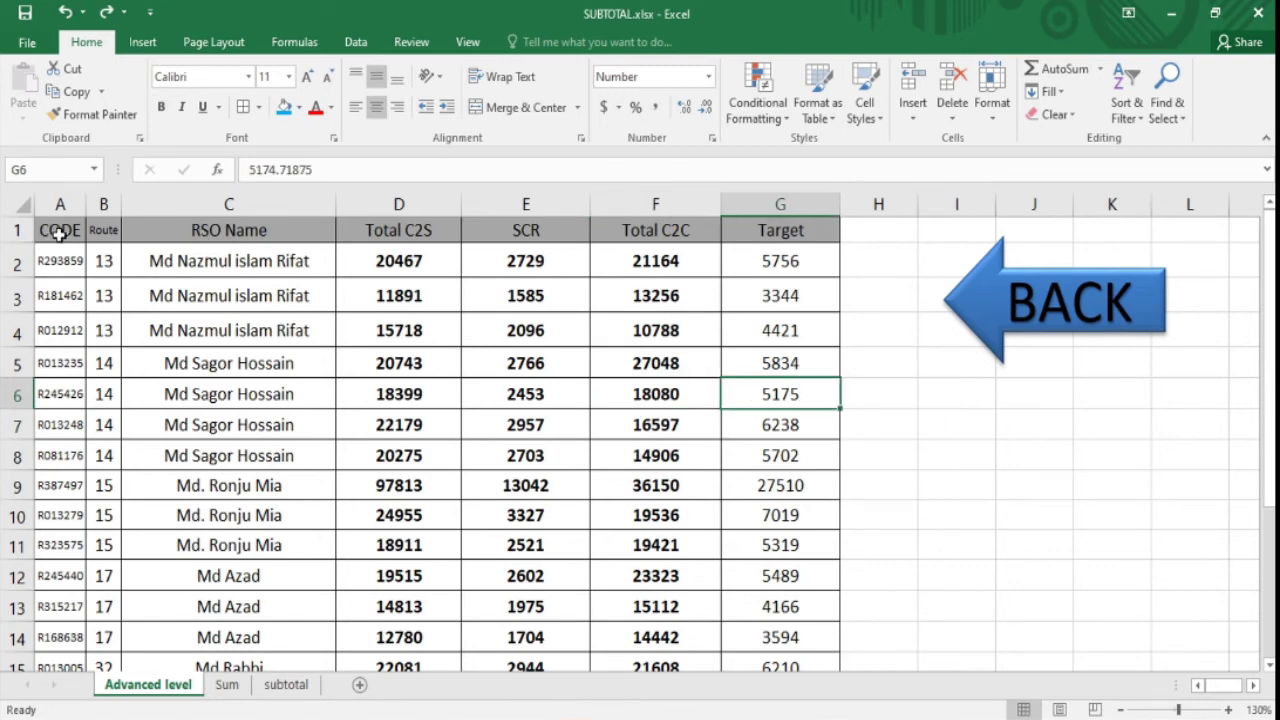
- Select the whole table A1:G21 and open Subtotal from the Data tab
left_click_drag(60, 232, 803, 250)
key("ctrl+shift+Down")
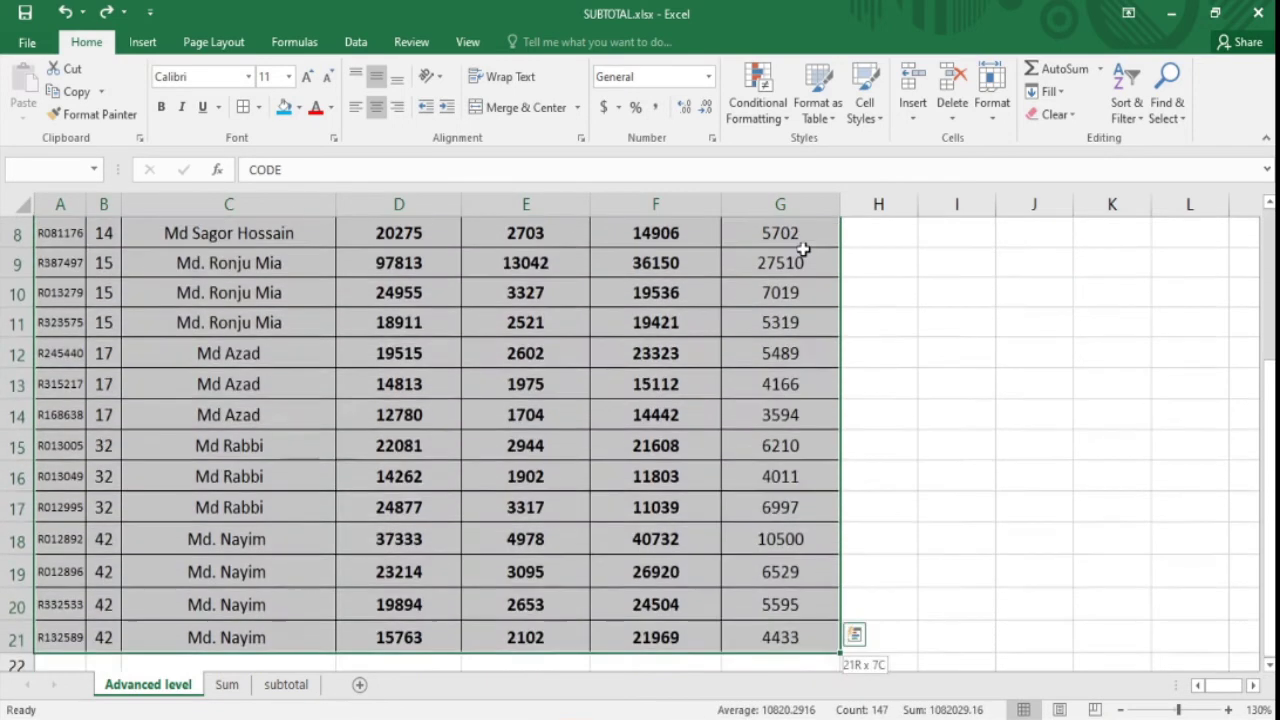
key("ctrl+shift+Down")
key("ctrl+shift+Up")
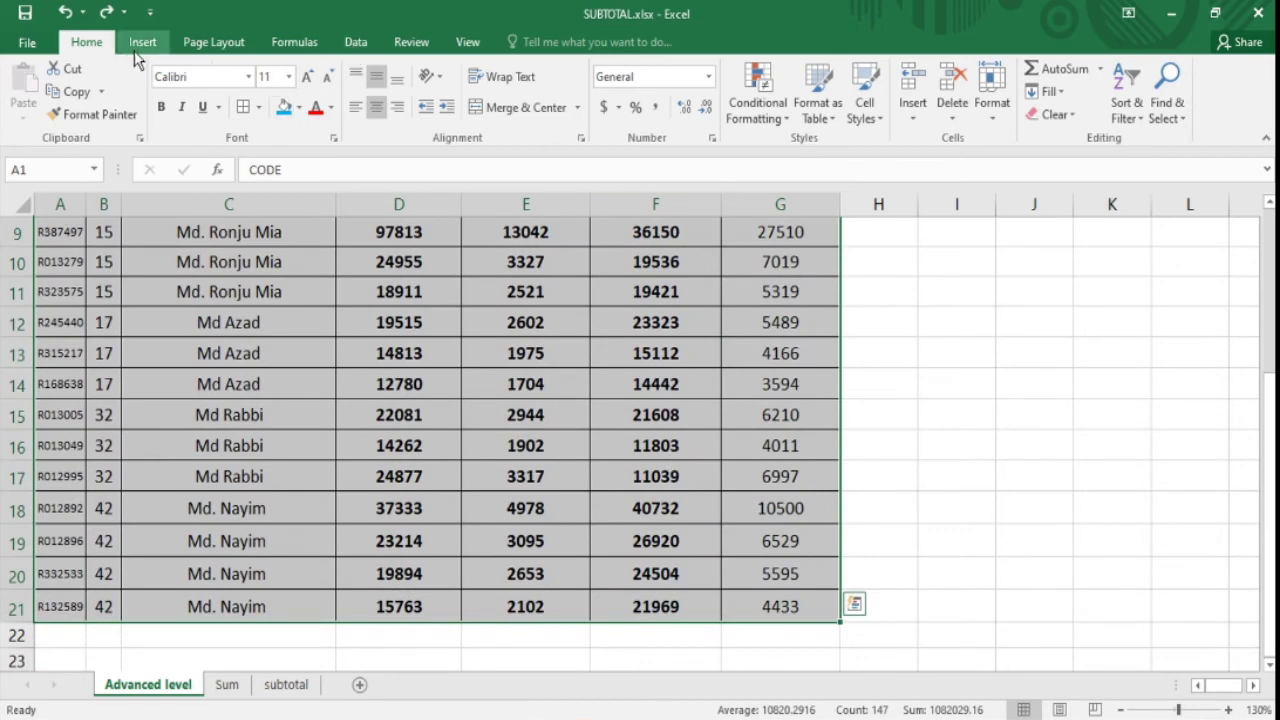
left_click(357, 46)
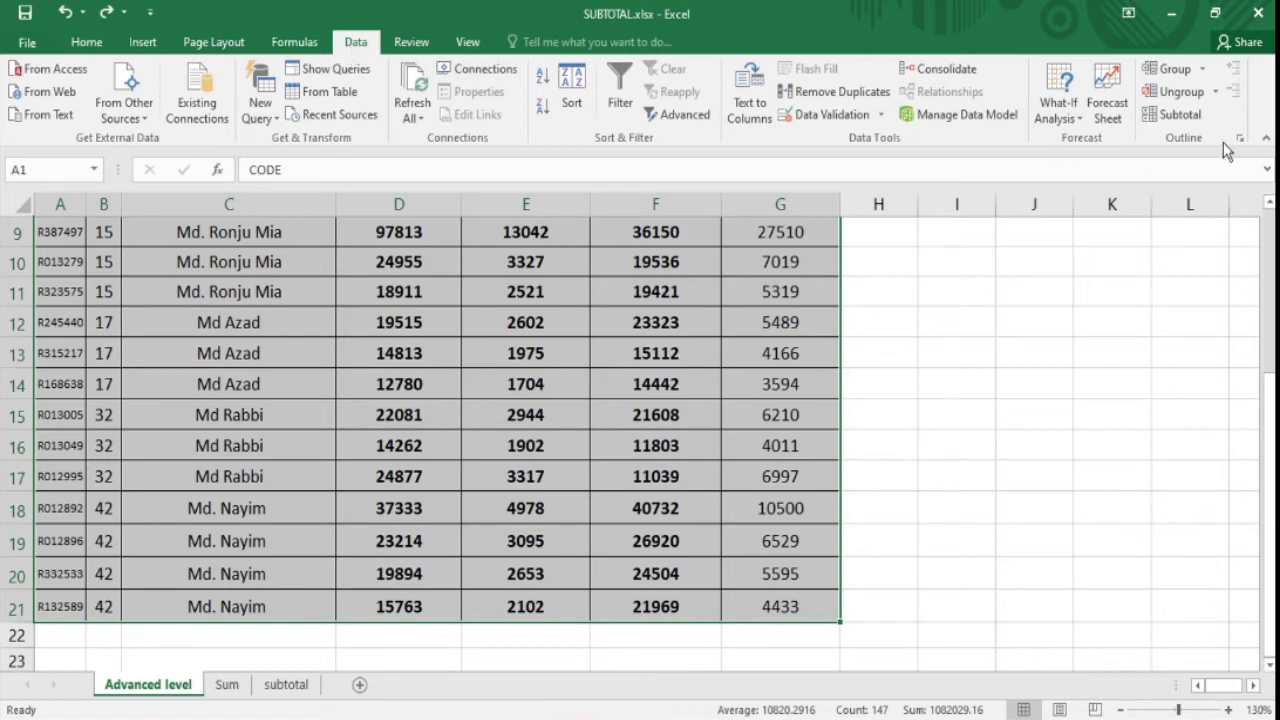
left_click(1176, 118)
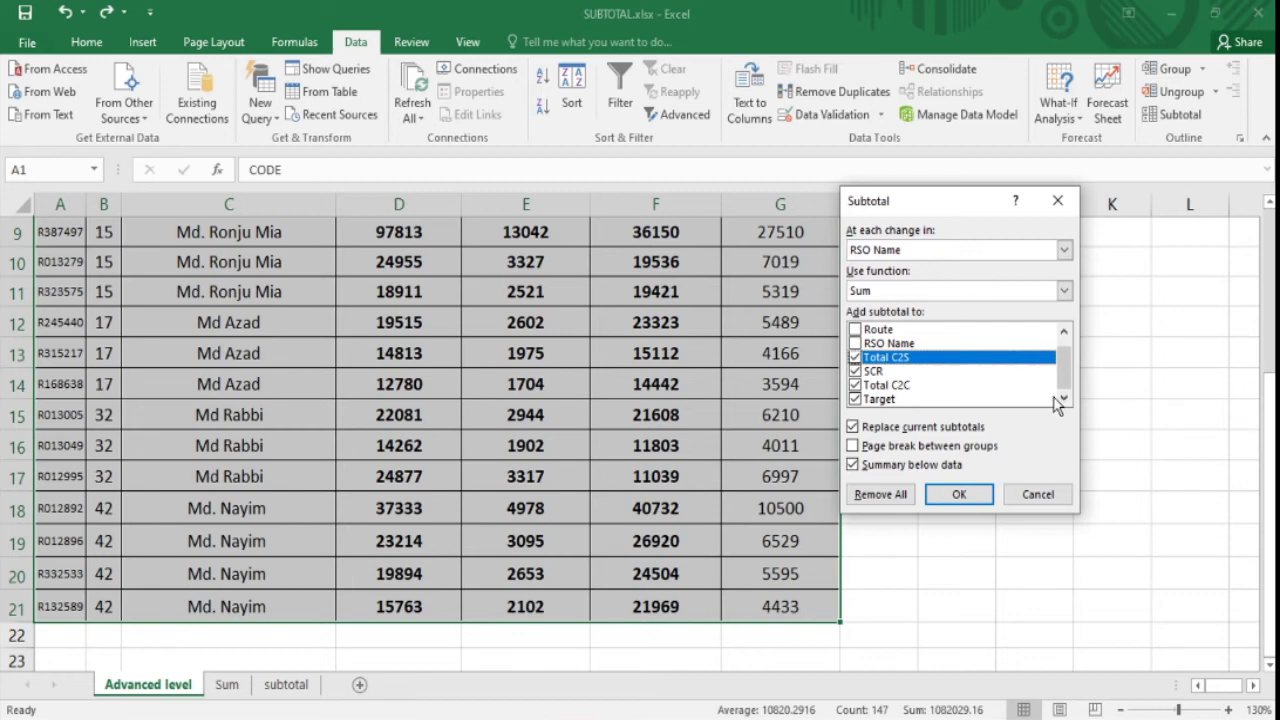
left_click_drag(934, 200, 911, 257)
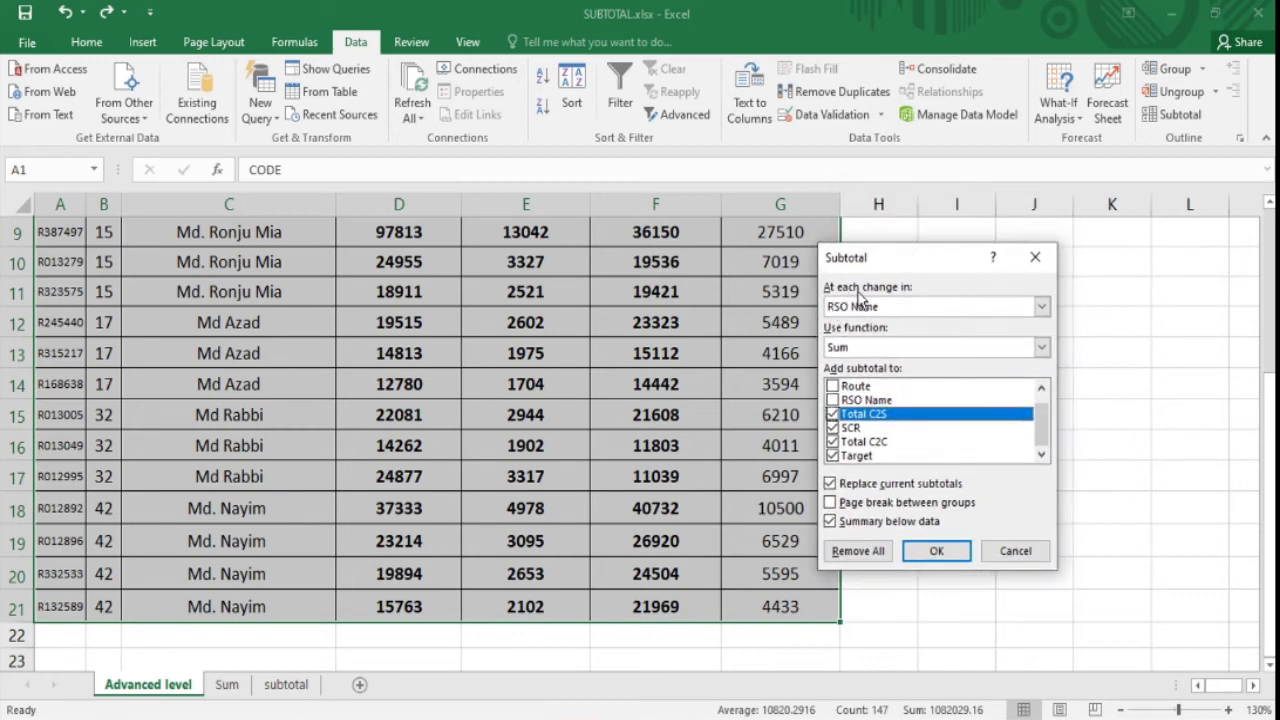
left_click(903, 310)
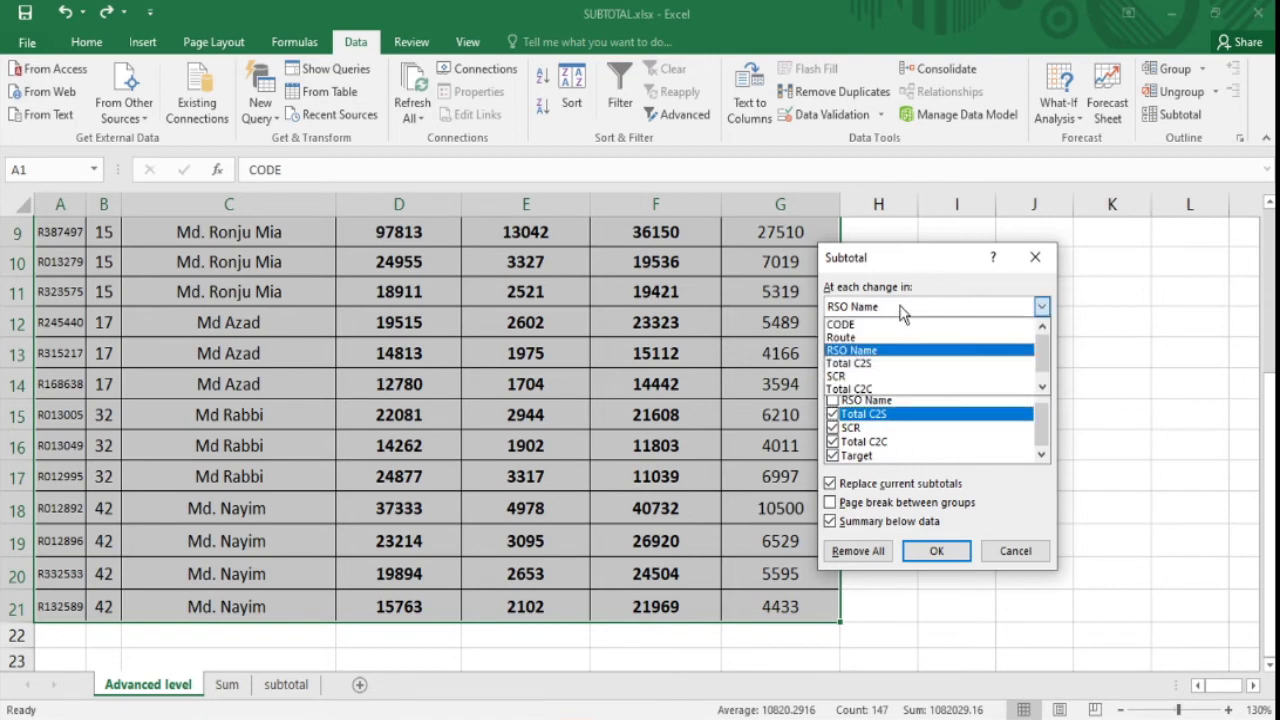
left_click(928, 312)
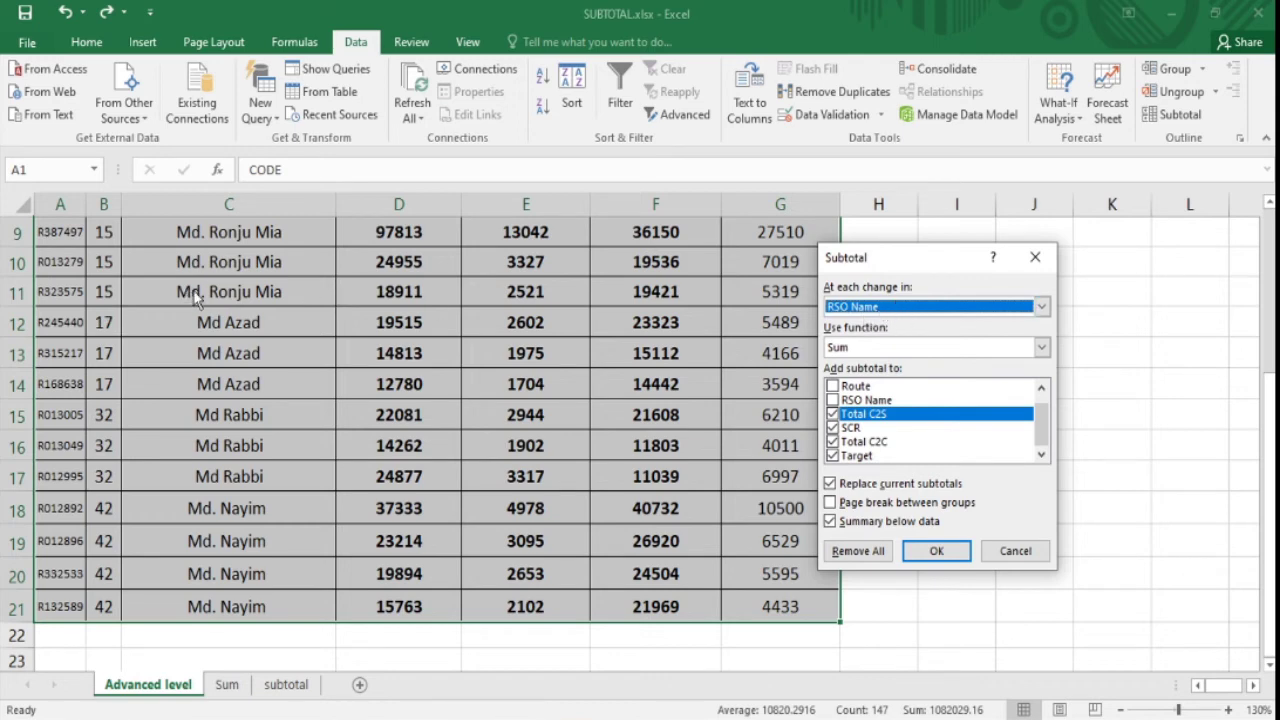
left_click(889, 310)
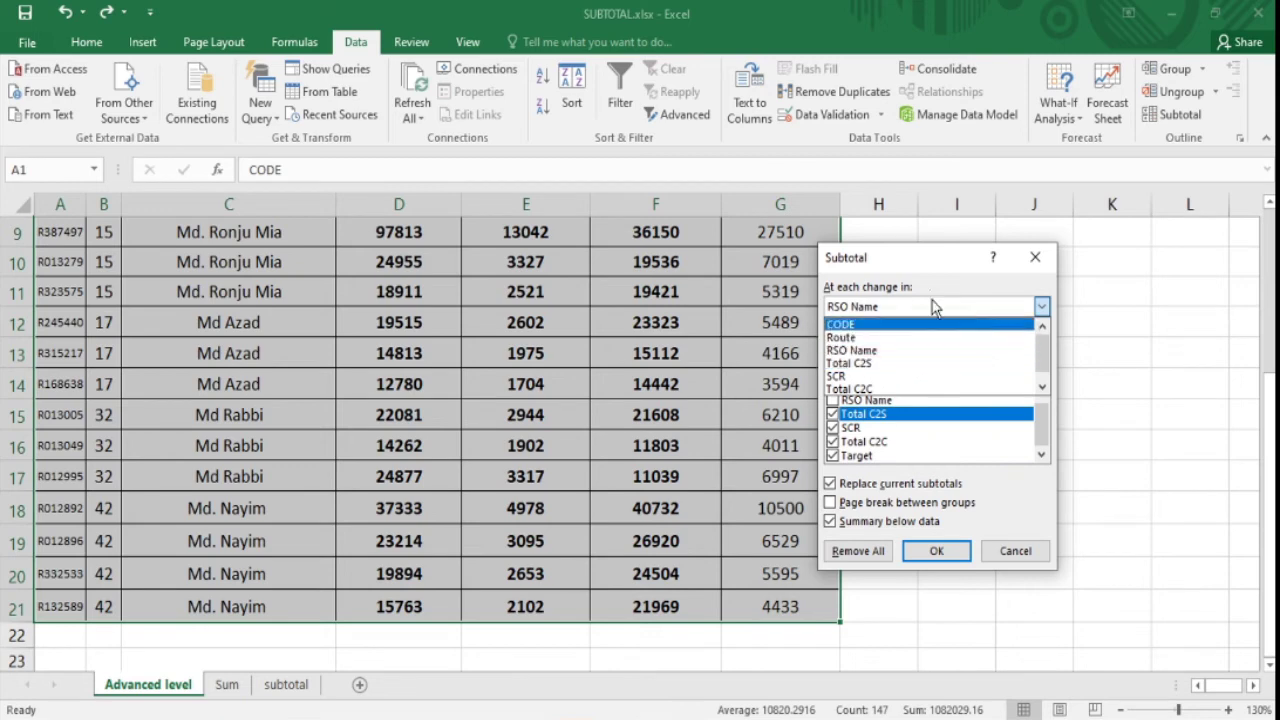
left_click(914, 303)
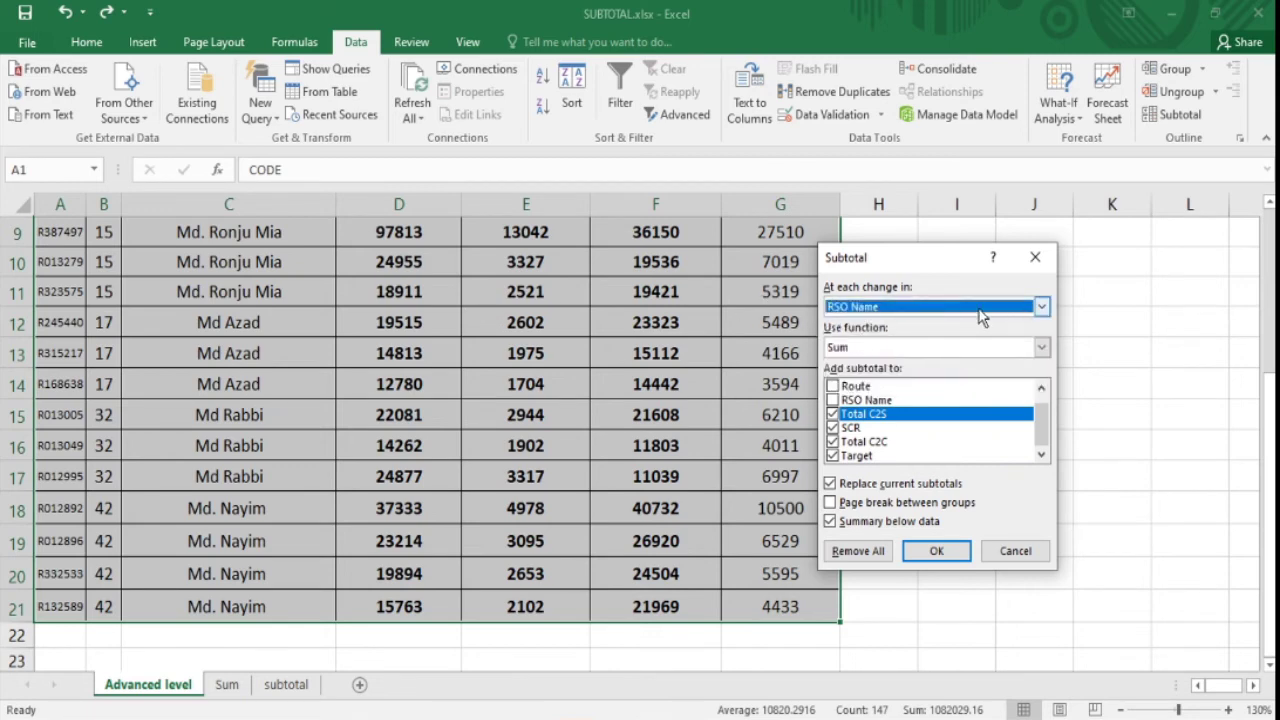
left_click(980, 309)
left_click(872, 354)
left_click(1042, 306)
left_click(851, 339)
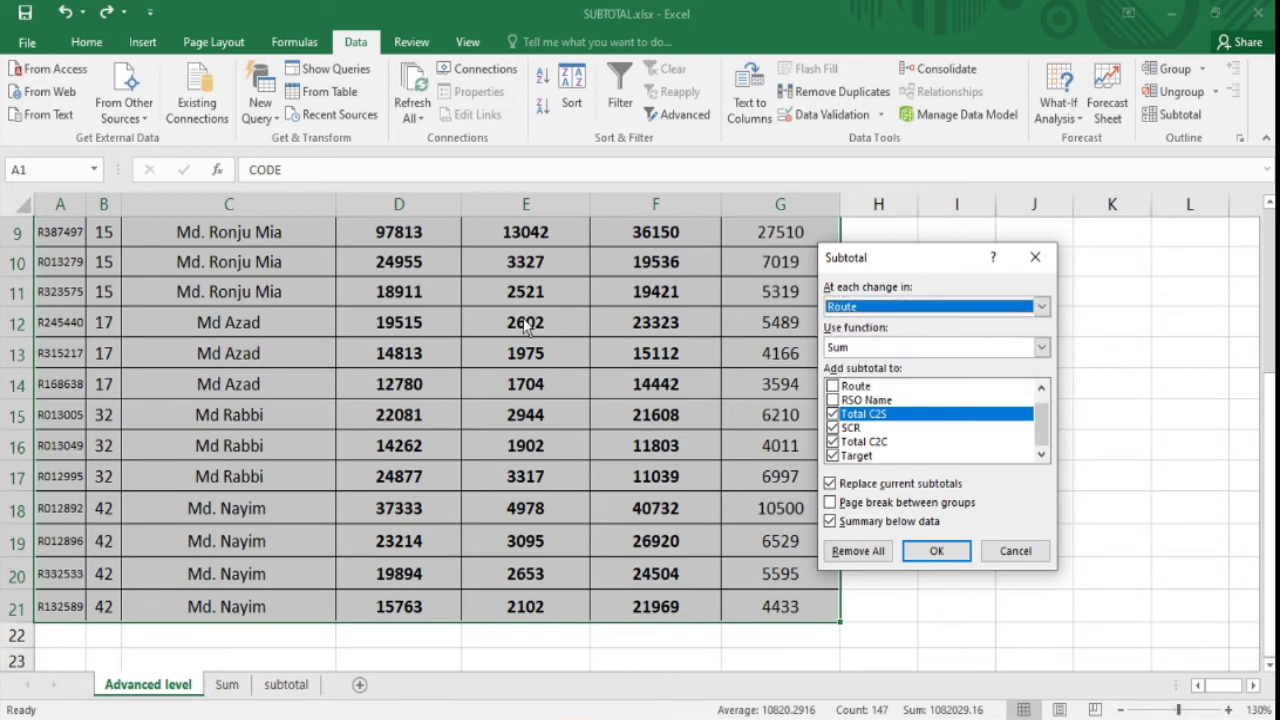
key("Down")
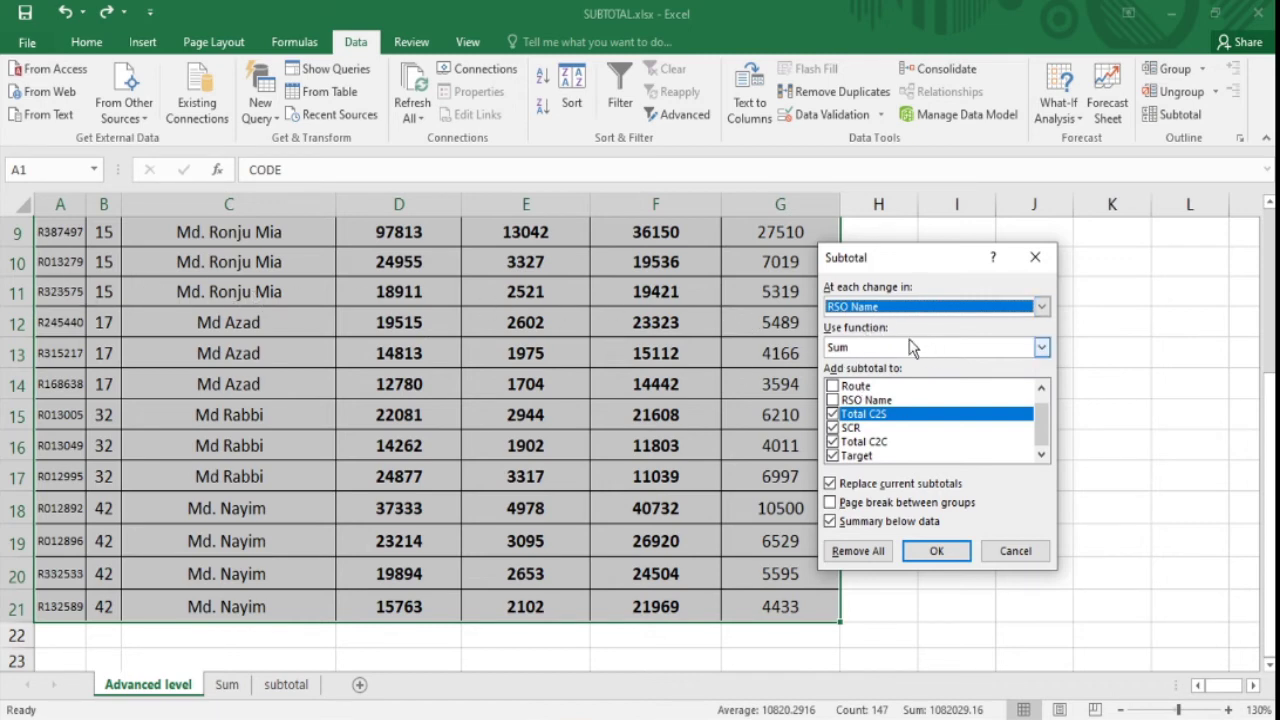
left_click(862, 307)
left_click(857, 352)
left_click(856, 350)
left_click(862, 362)
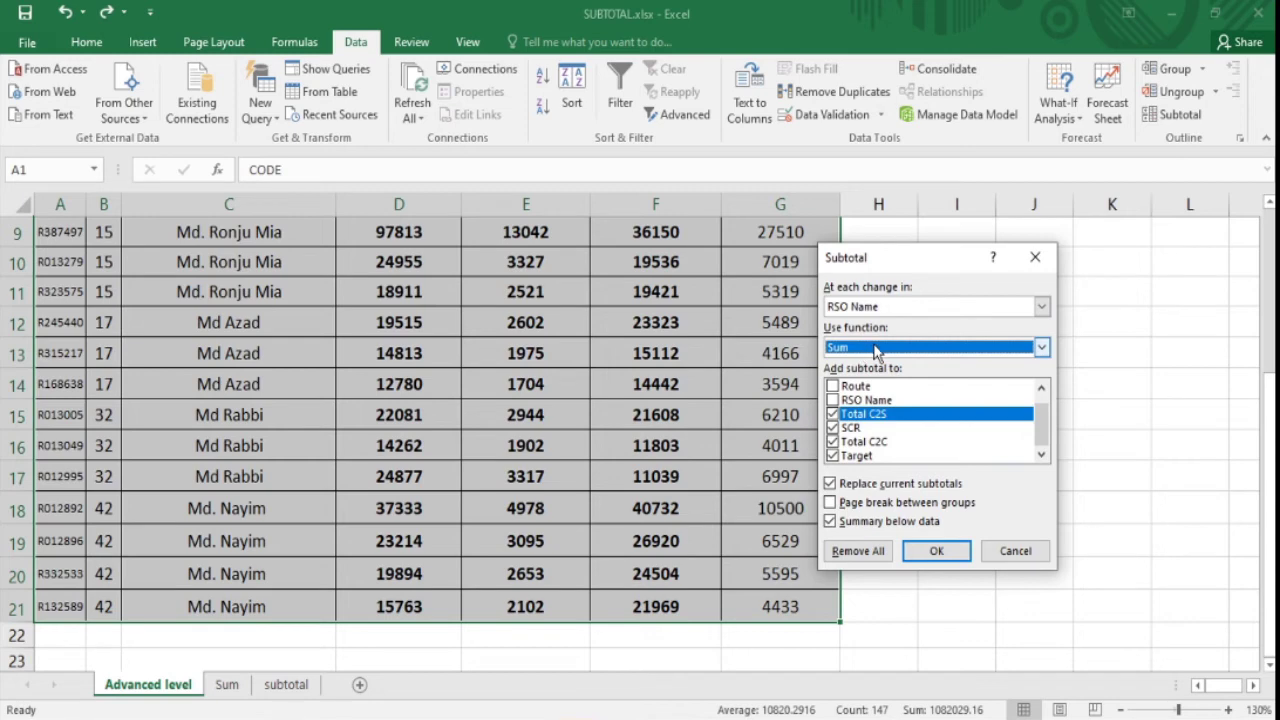
- Keep Sum as the summary function in the Subtotal dialog
left_click(1041, 348)
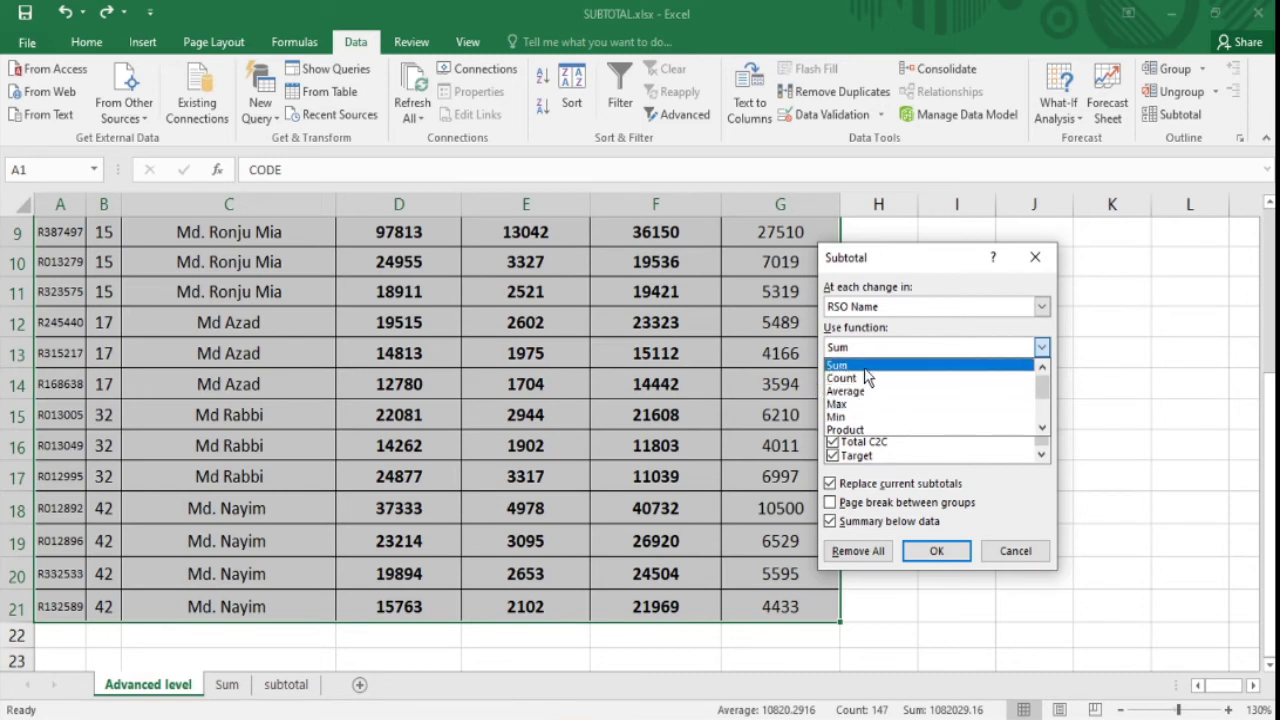
left_click(849, 368)
scroll(1000, 398, "up", 1)
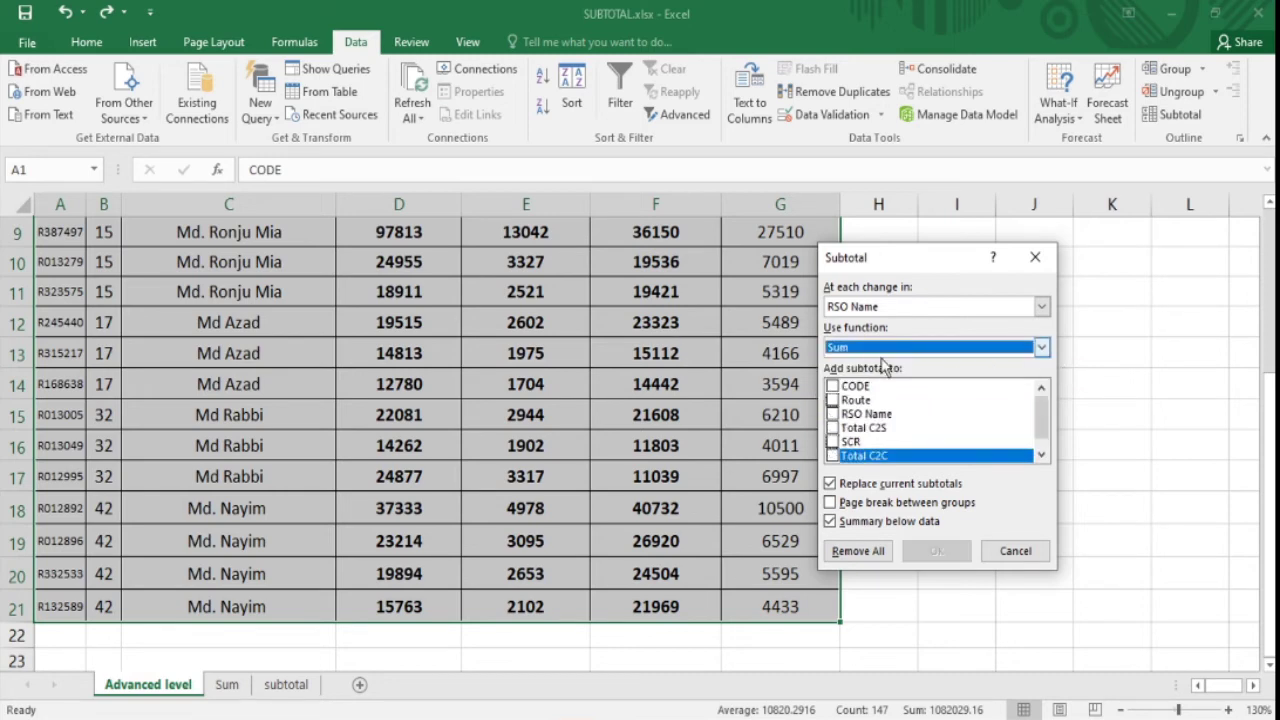
left_click(1005, 358)
left_click(1005, 358)
- Add subtotals to Total C2S, SCR, Total C2C and Target, and apply them
left_click(833, 428)
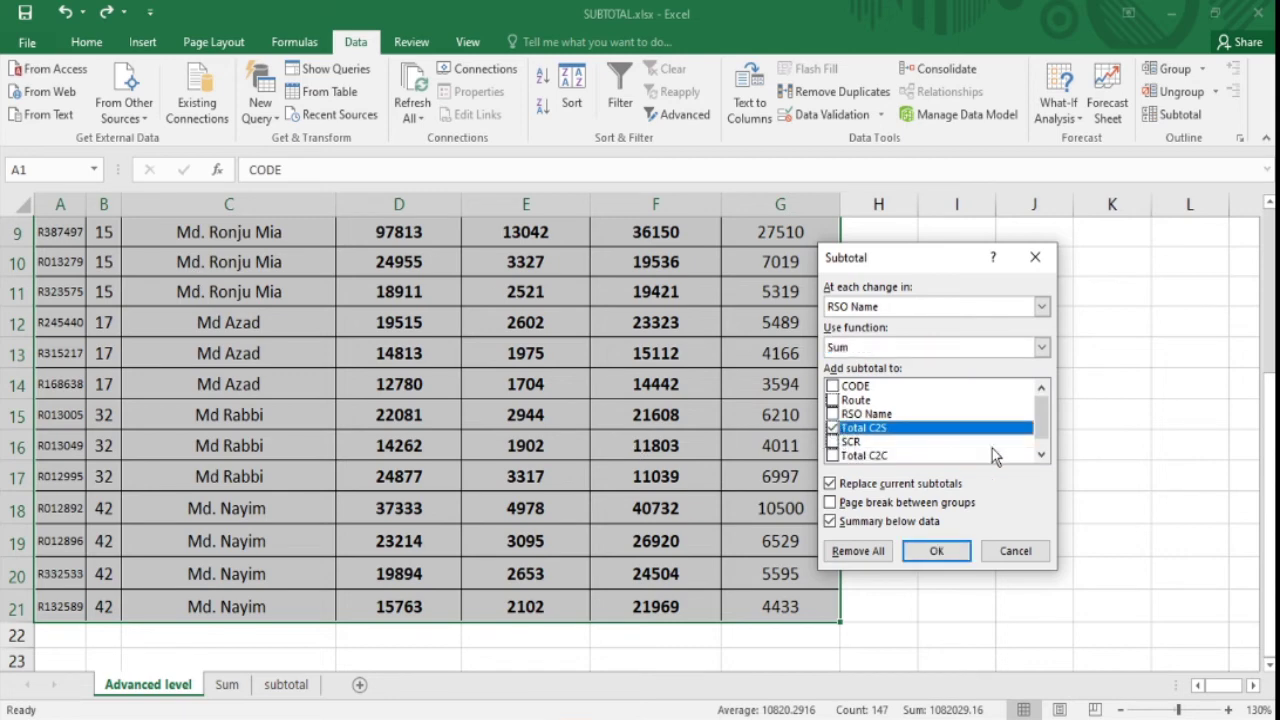
mouse_move(1041, 418)
left_mouse_down()
mouse_move(1041, 443)
mouse_move(1046, 398)
mouse_move(1046, 437)
left_mouse_up()
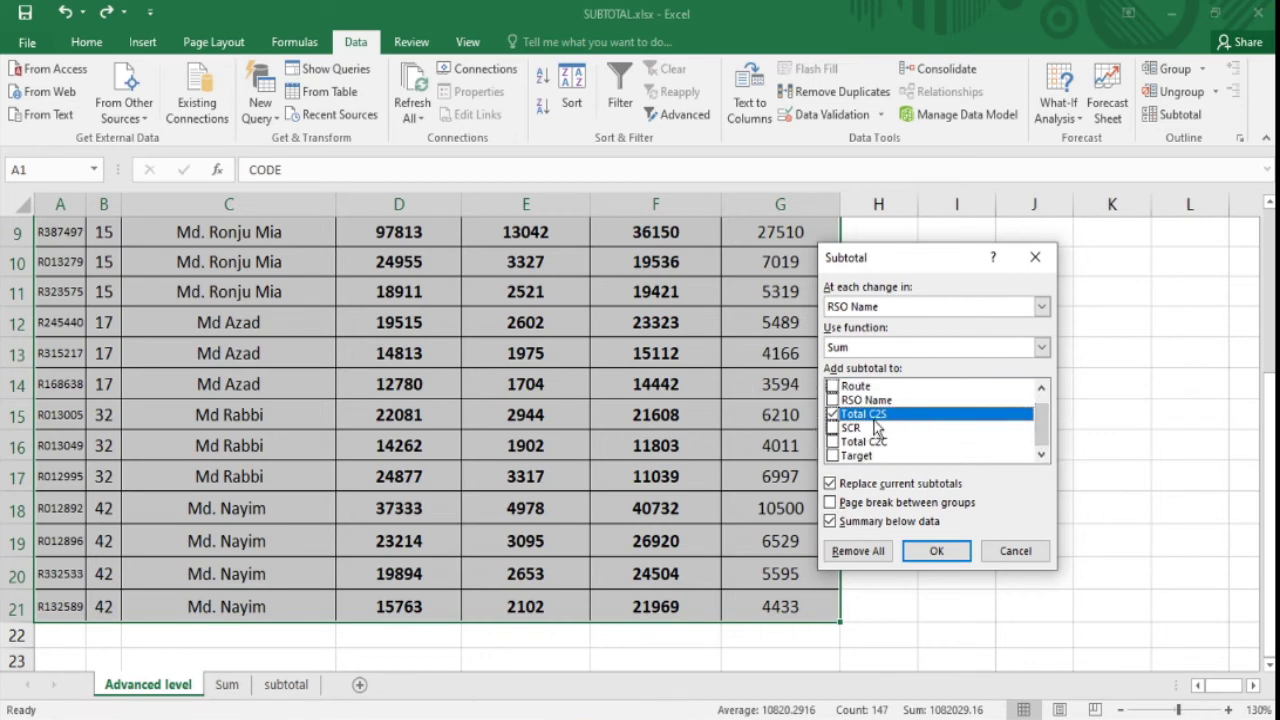
left_click(835, 429)
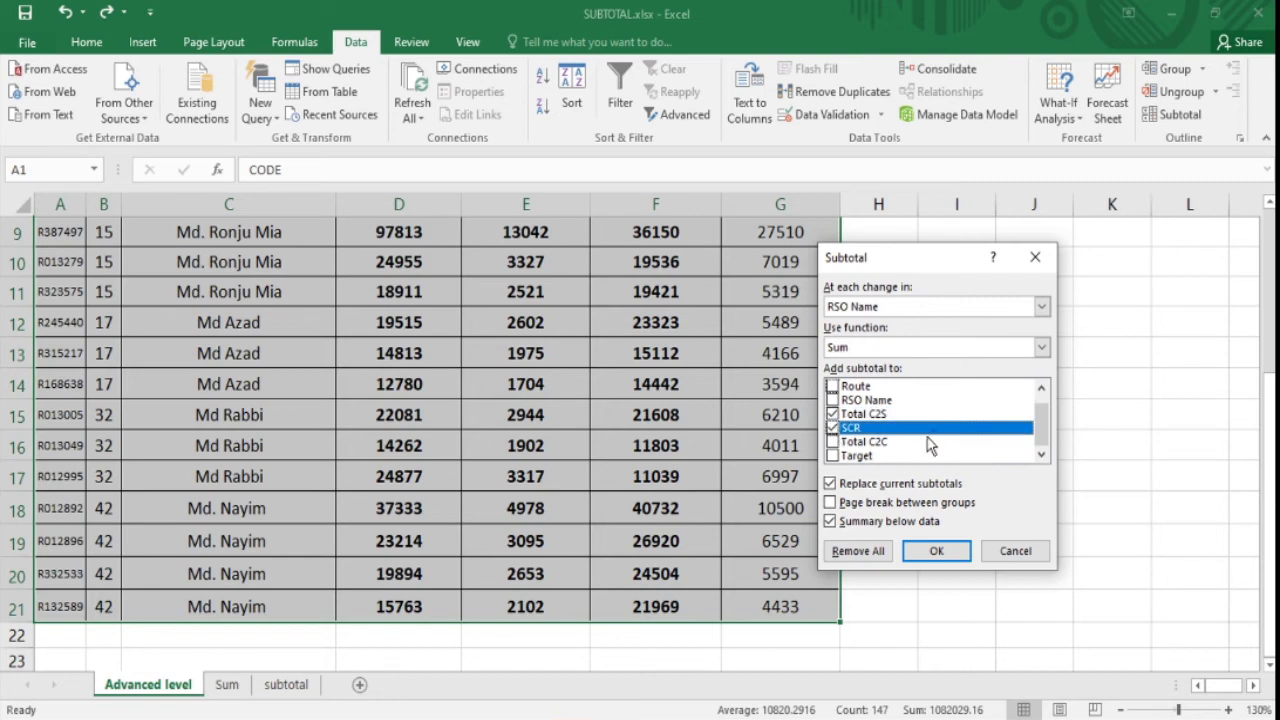
left_click(833, 441)
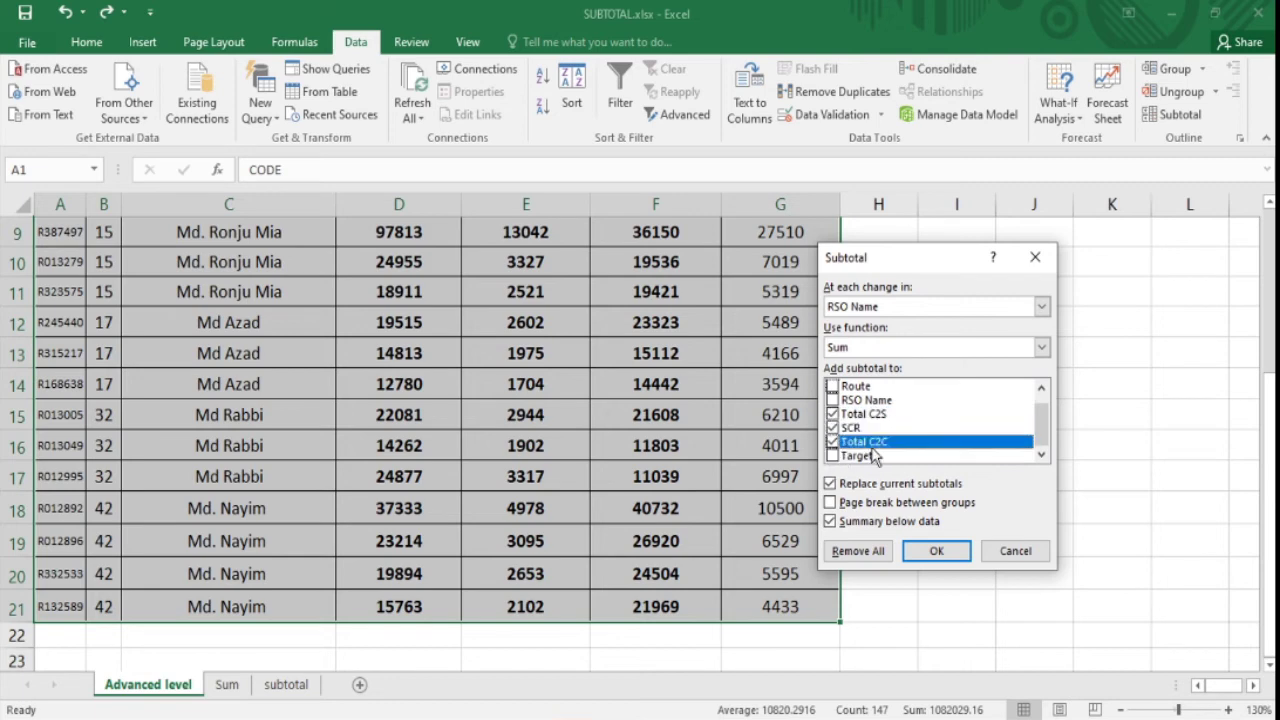
left_click(836, 456)
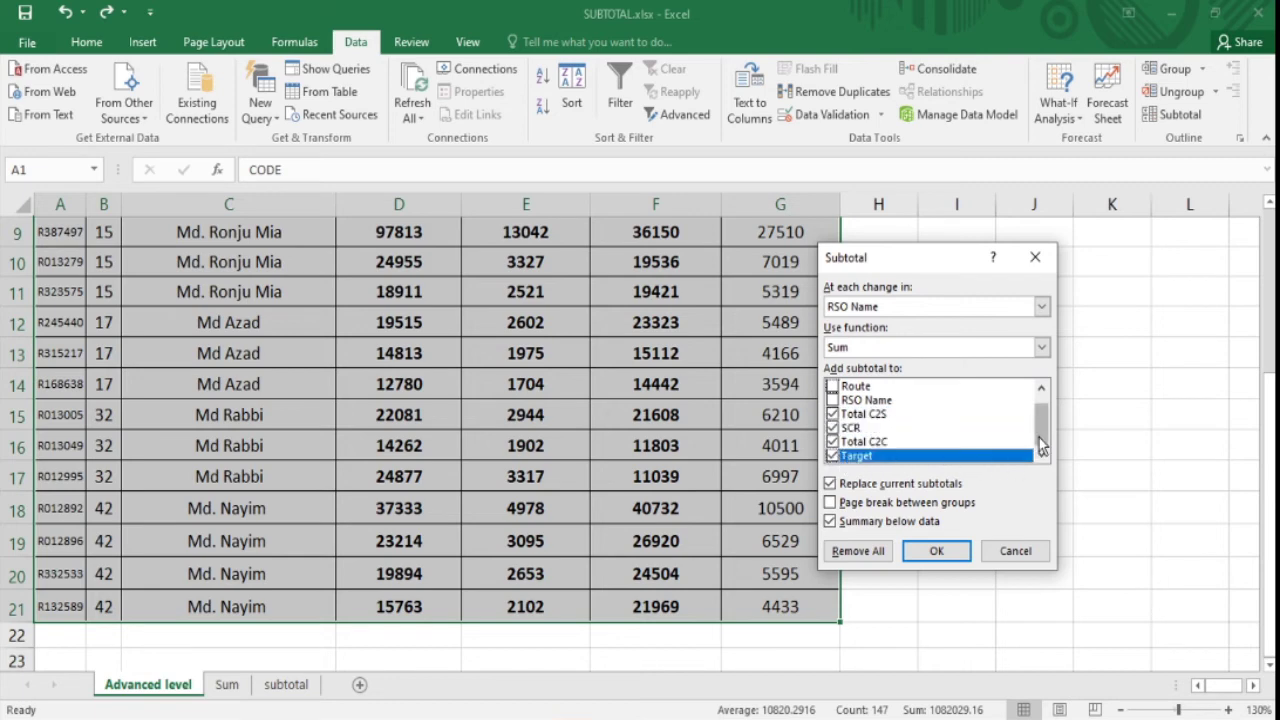
mouse_move(1041, 435)
left_mouse_down()
mouse_move(1046, 405)
mouse_move(1047, 448)
mouse_move(1046, 437)
left_mouse_up()
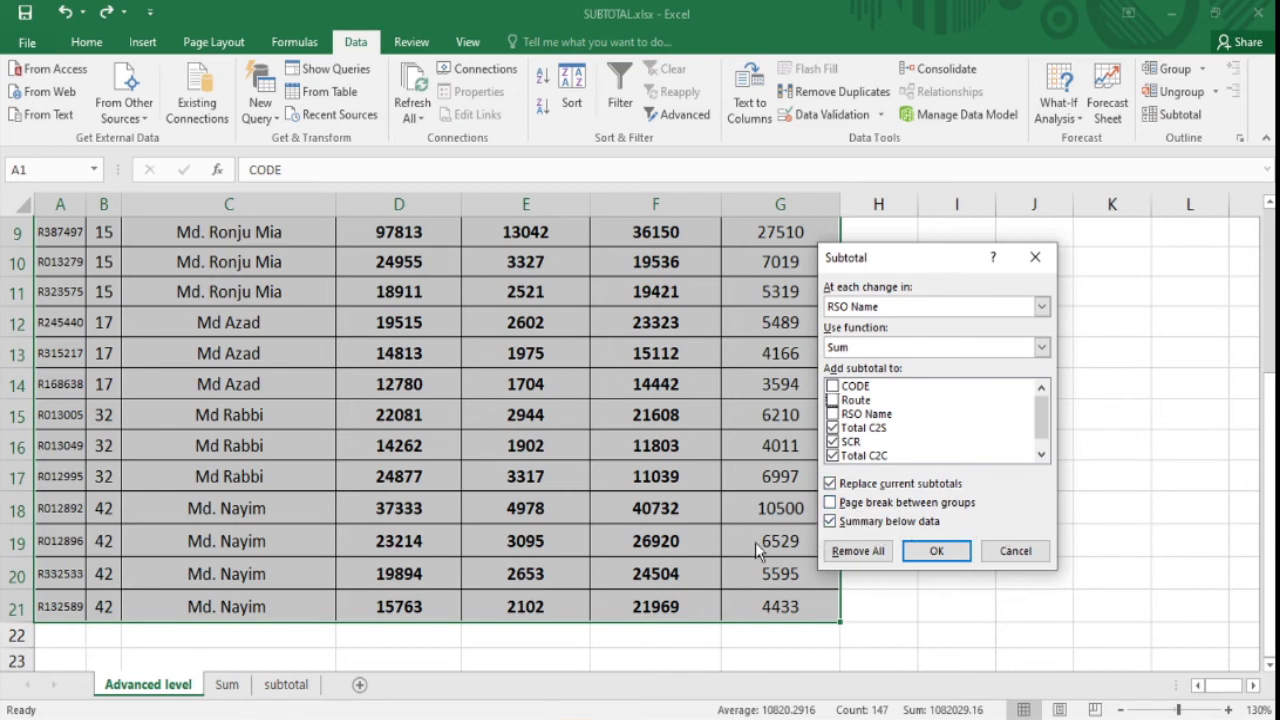
left_click(950, 558)
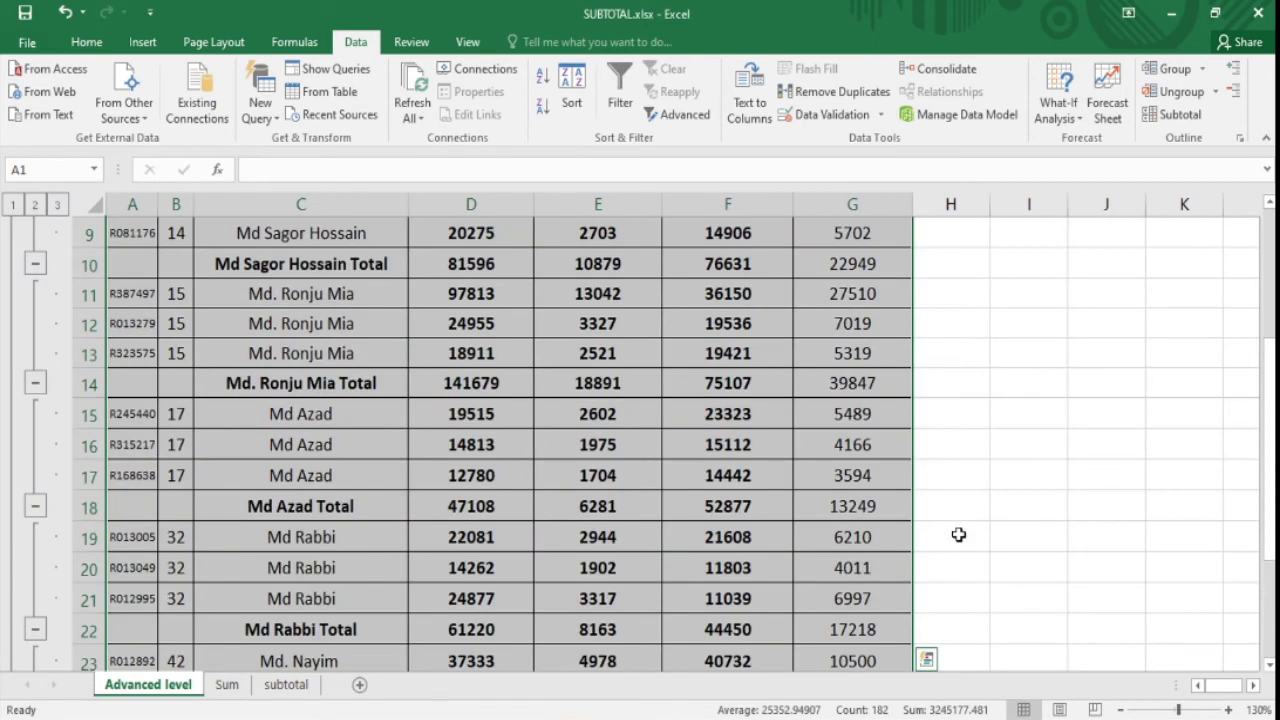
- Inspect the new subtotal rows, checking the =SUBTOTAL(9,D2:D4) formula in D5
left_click(1138, 386)
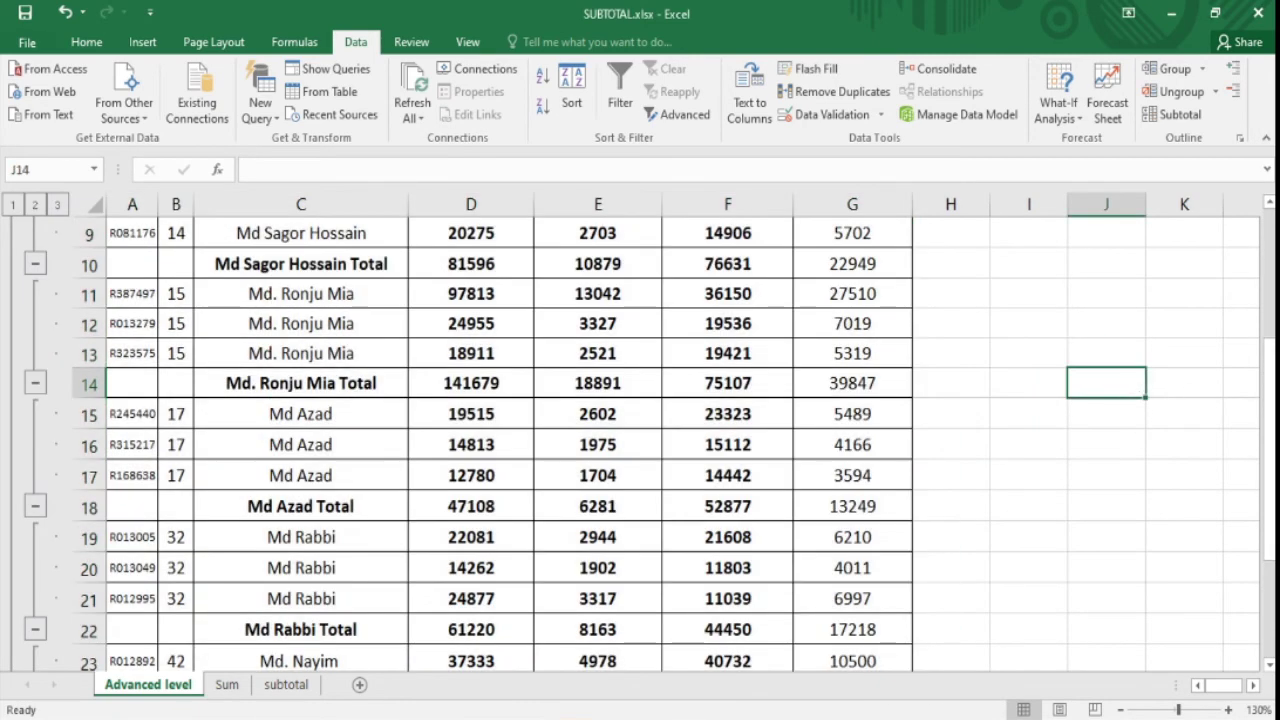
left_click(481, 291)
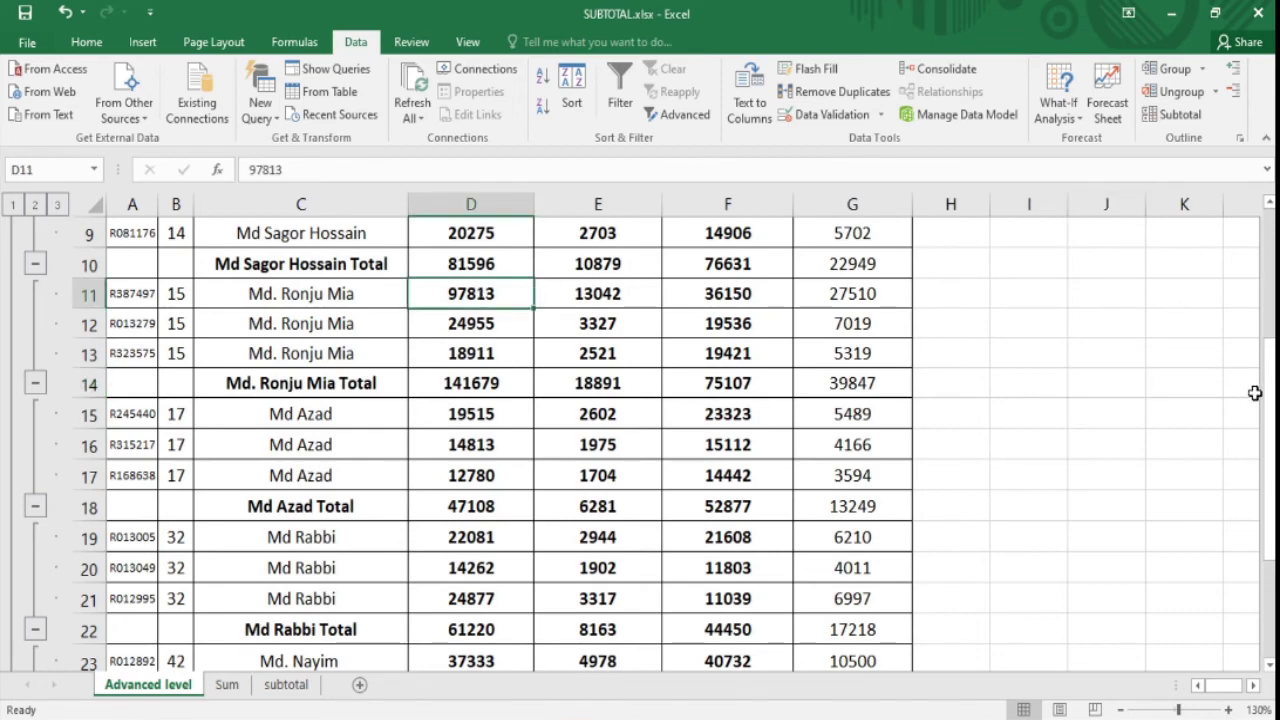
left_click_drag(1268, 398, 1268, 378)
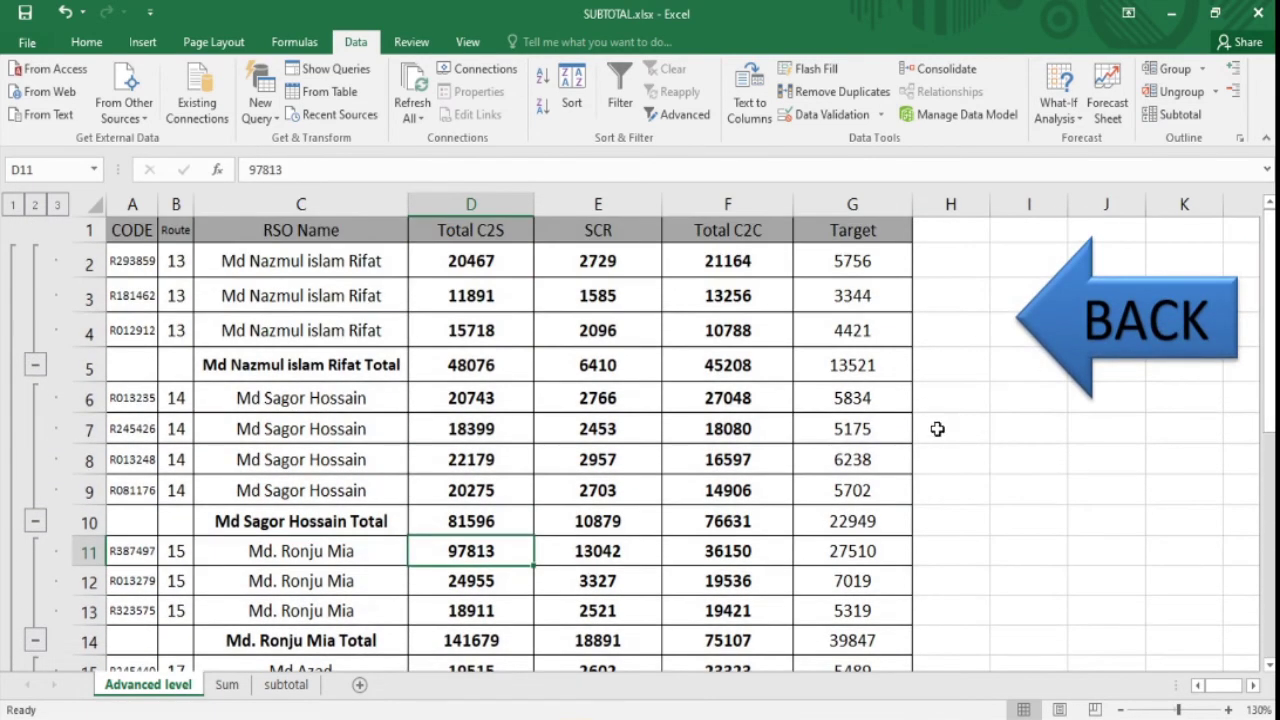
left_click(86, 365)
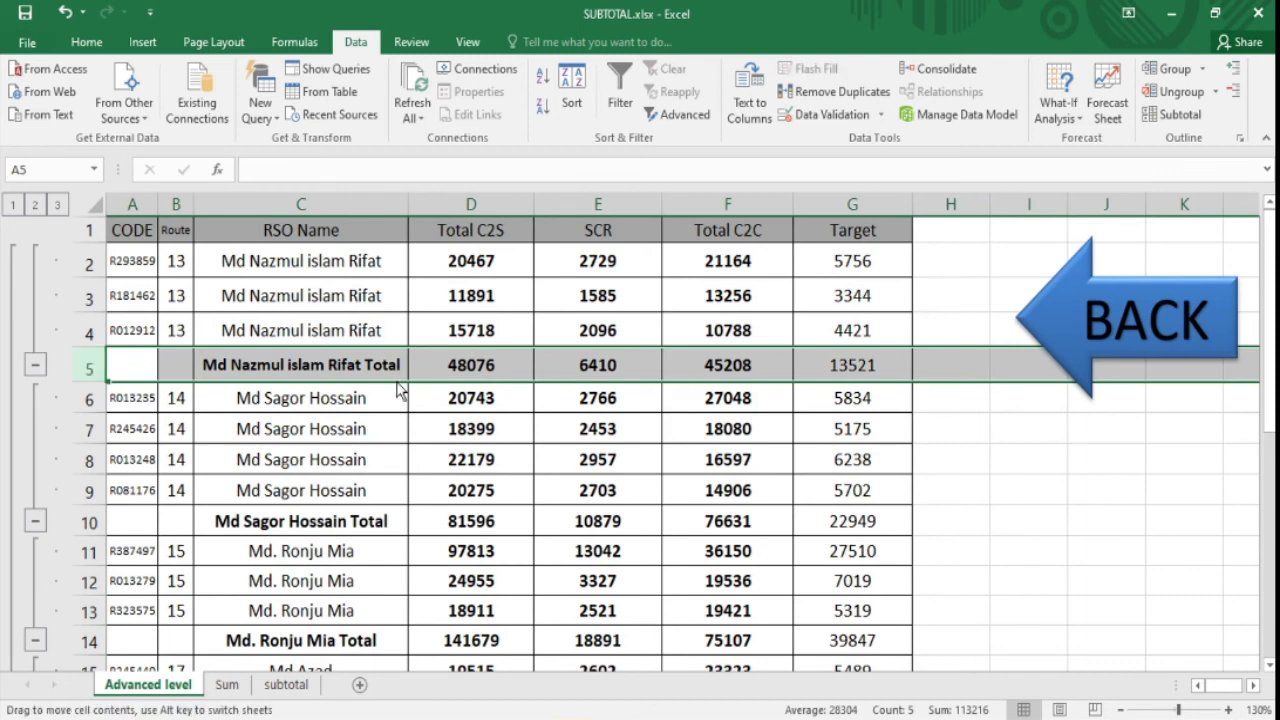
left_click(630, 397)
left_click(722, 403)
left_click(828, 405)
left_click(505, 371)
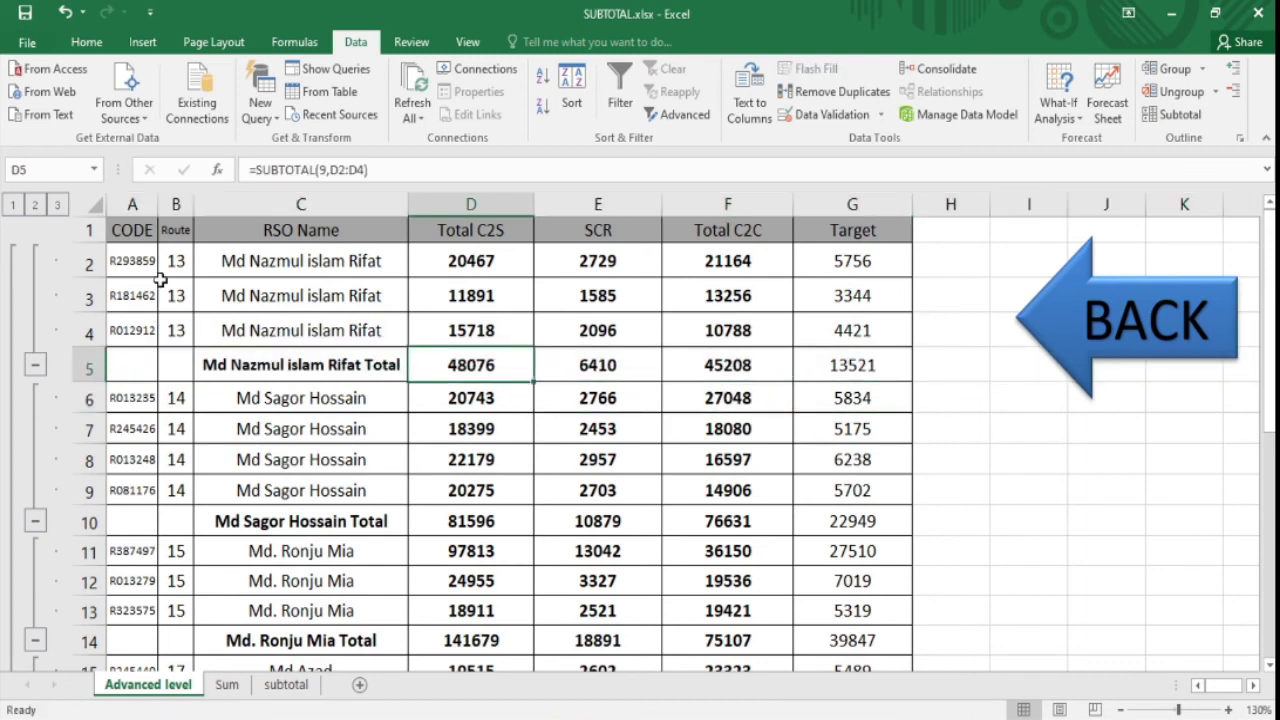
- Select the first total row A5:G5
left_click_drag(300, 262, 240, 332)
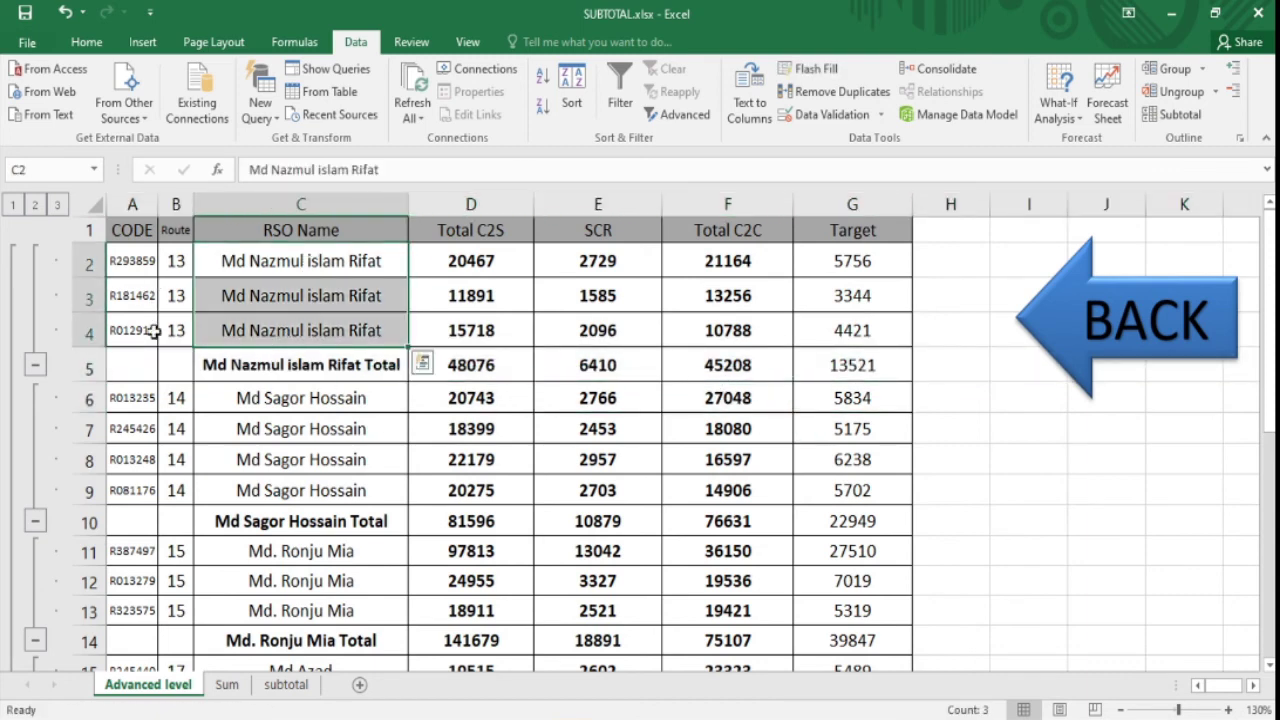
left_click(317, 255)
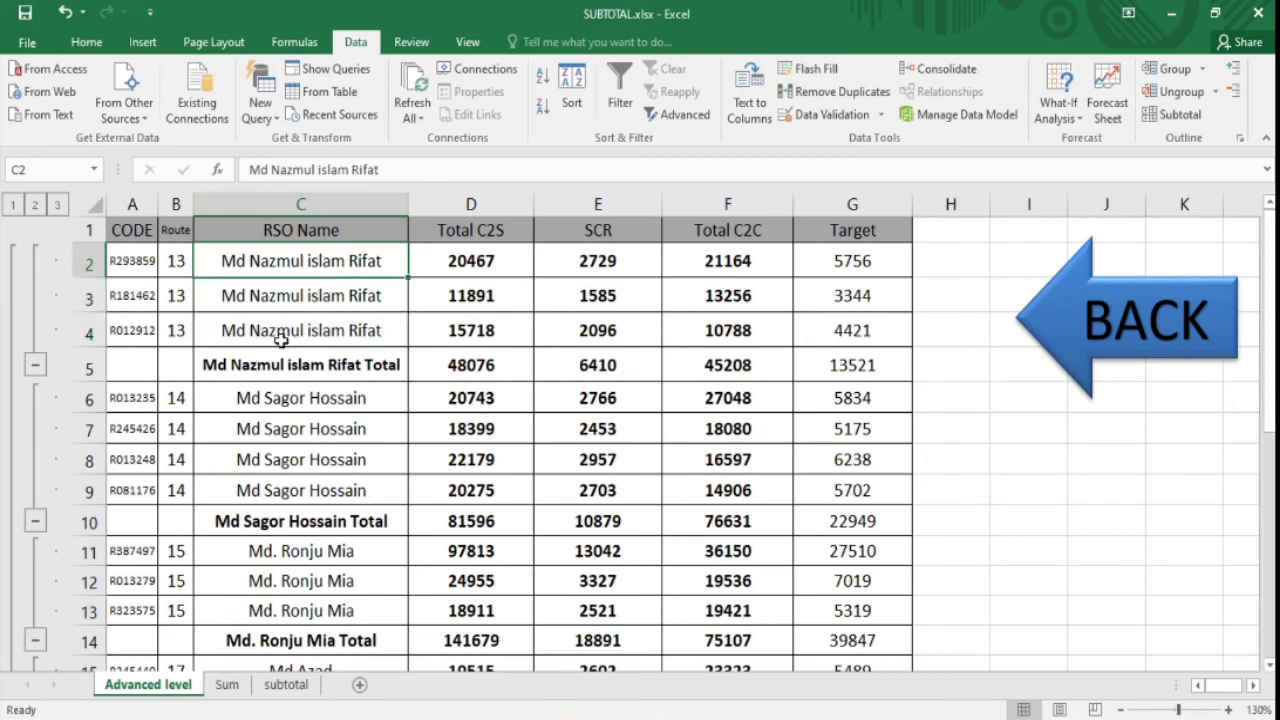
left_click_drag(127, 367, 877, 372)
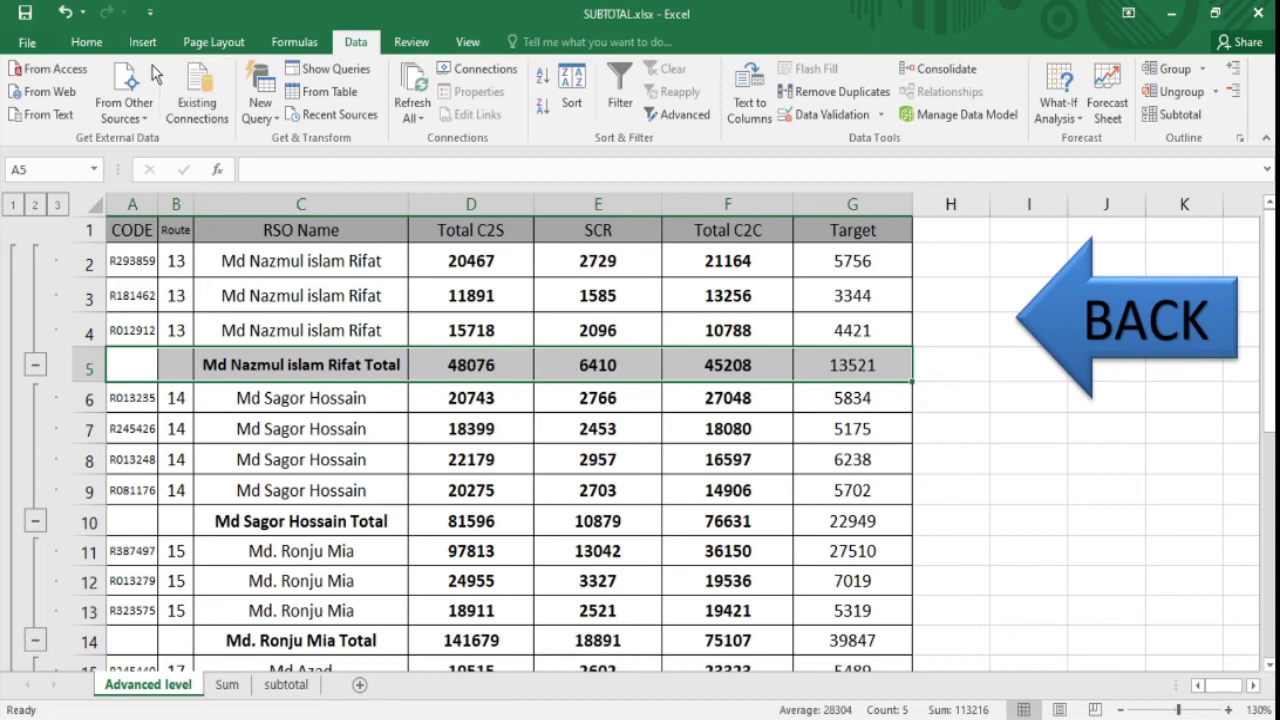
left_click(86, 42)
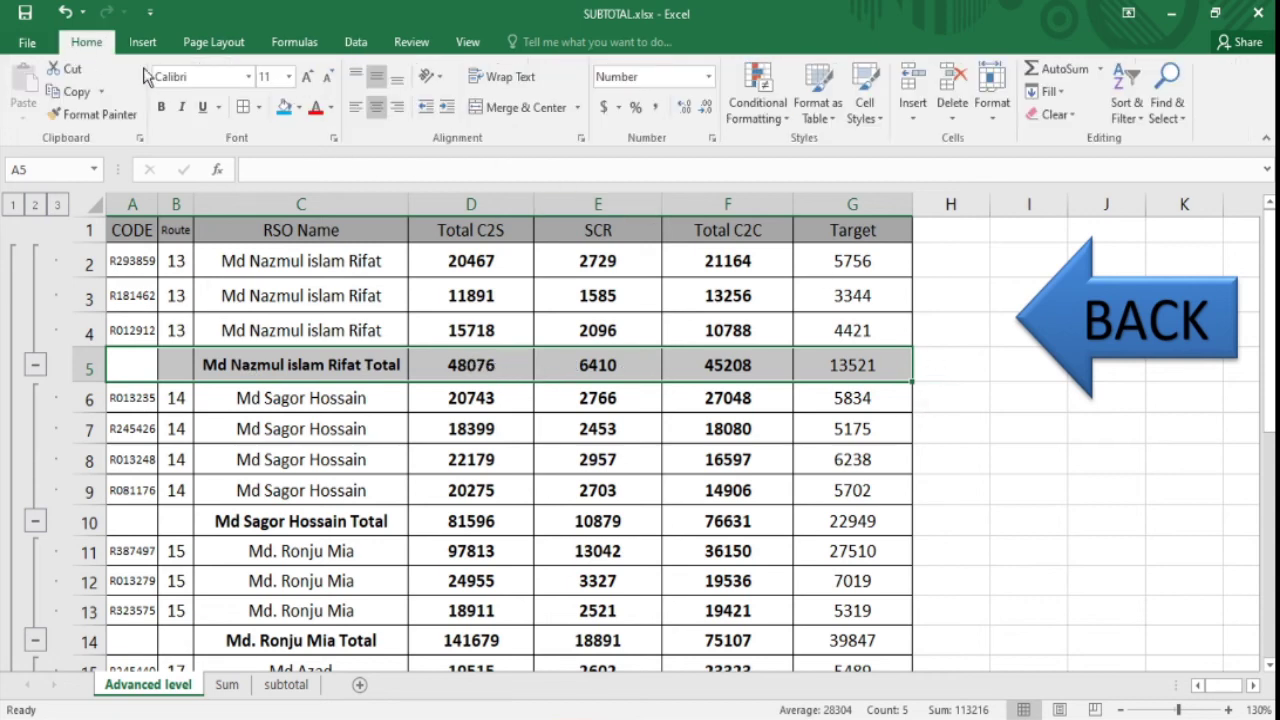
- Fill the total rows 5, 10, 14 and 18 with blue
left_click(284, 107)
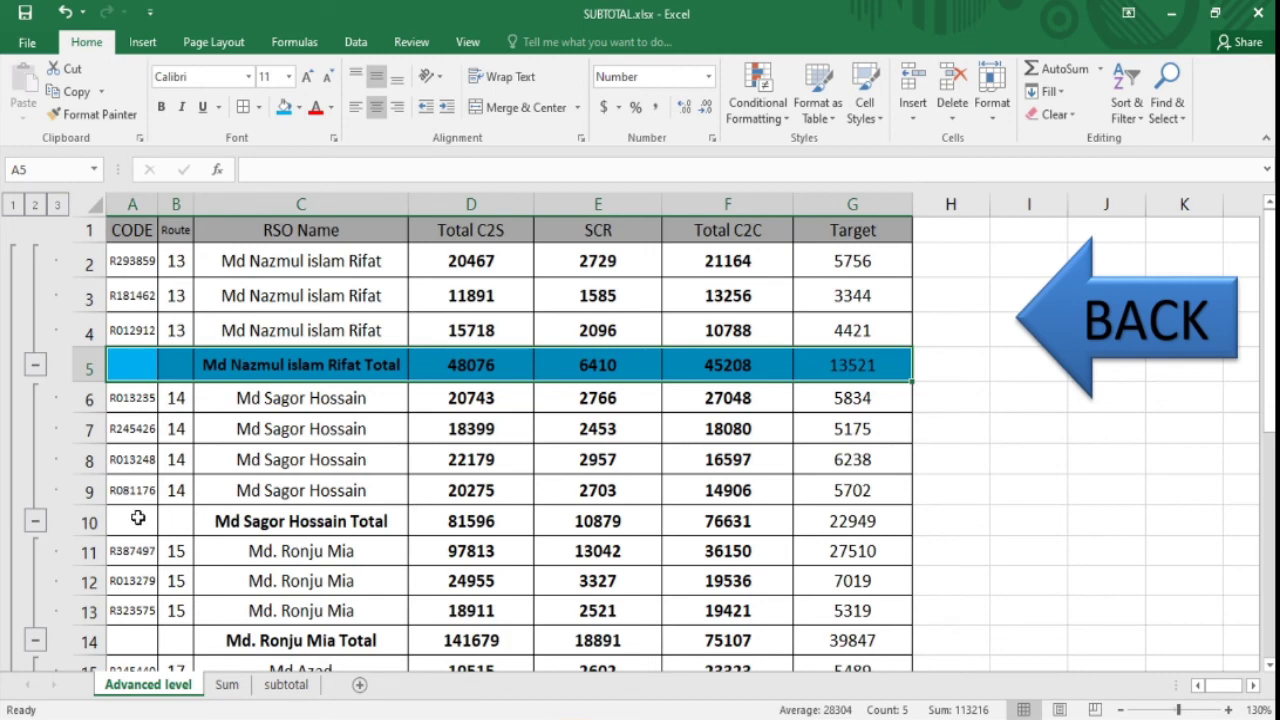
left_click_drag(138, 517, 900, 523)
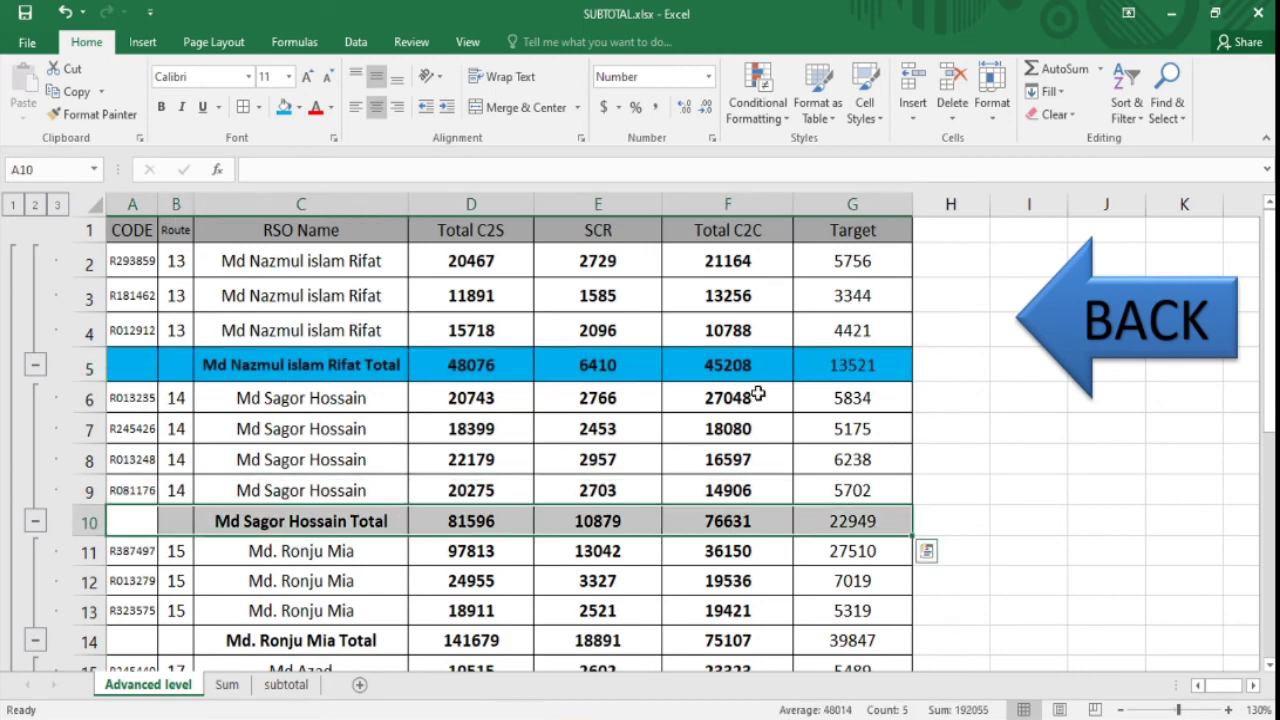
left_click(284, 107)
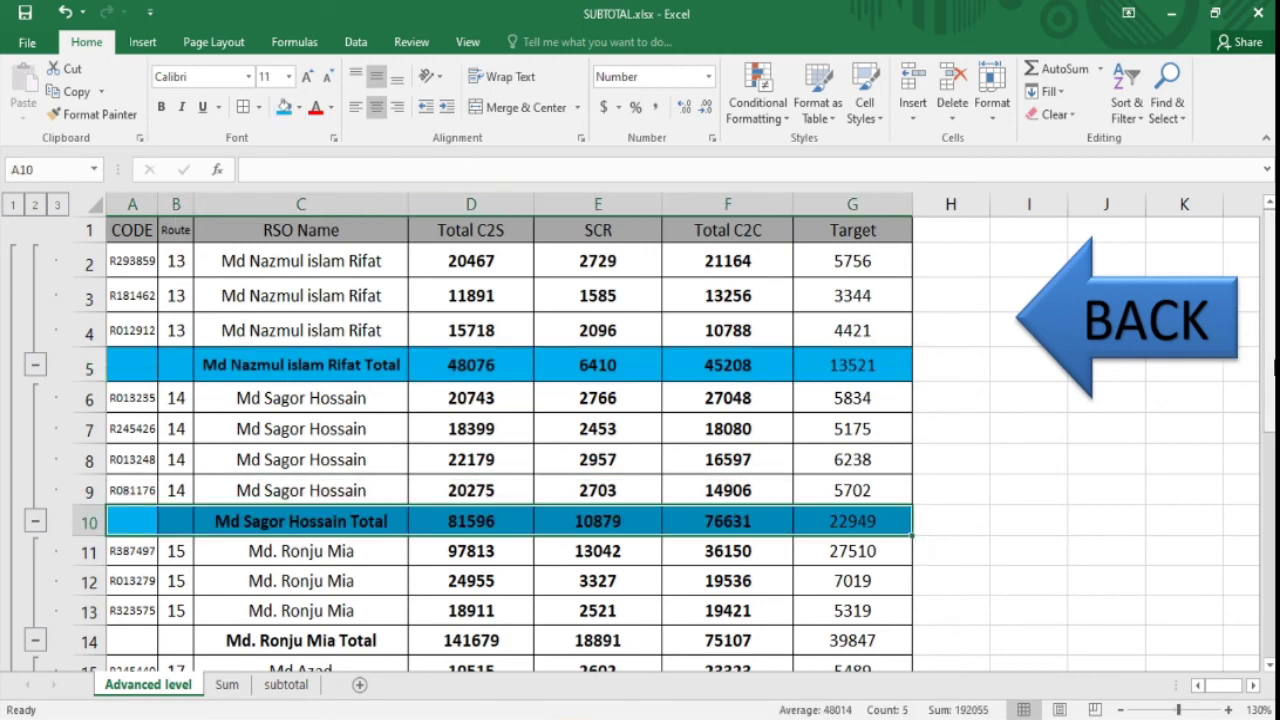
left_click_drag(1272, 370, 1270, 386)
left_click_drag(140, 418, 902, 423)
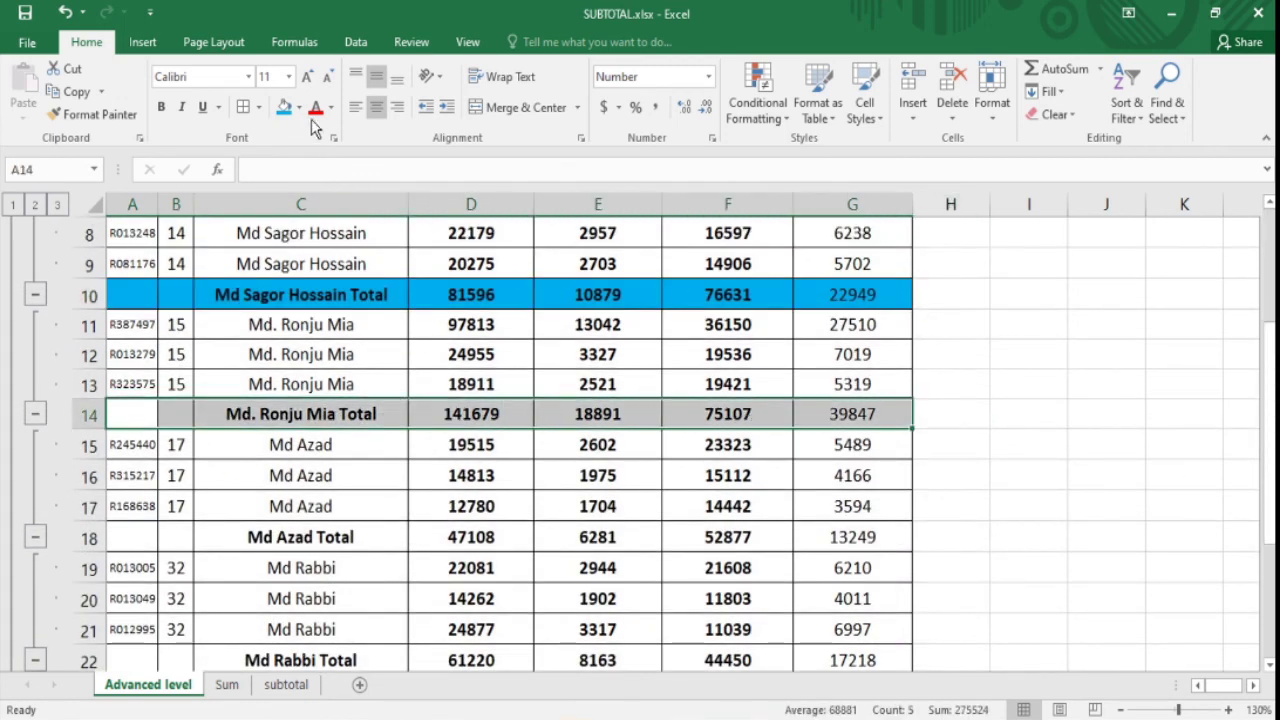
left_click(284, 107)
left_click_drag(150, 541, 905, 540)
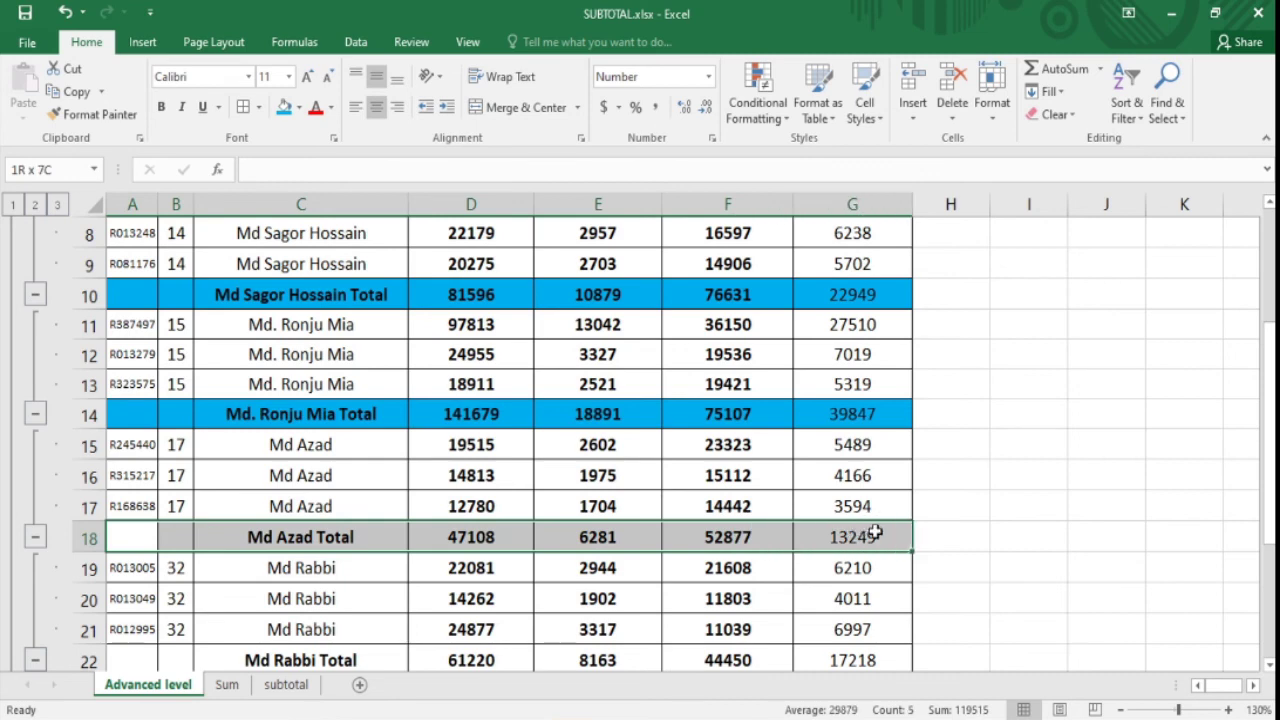
left_click(284, 107)
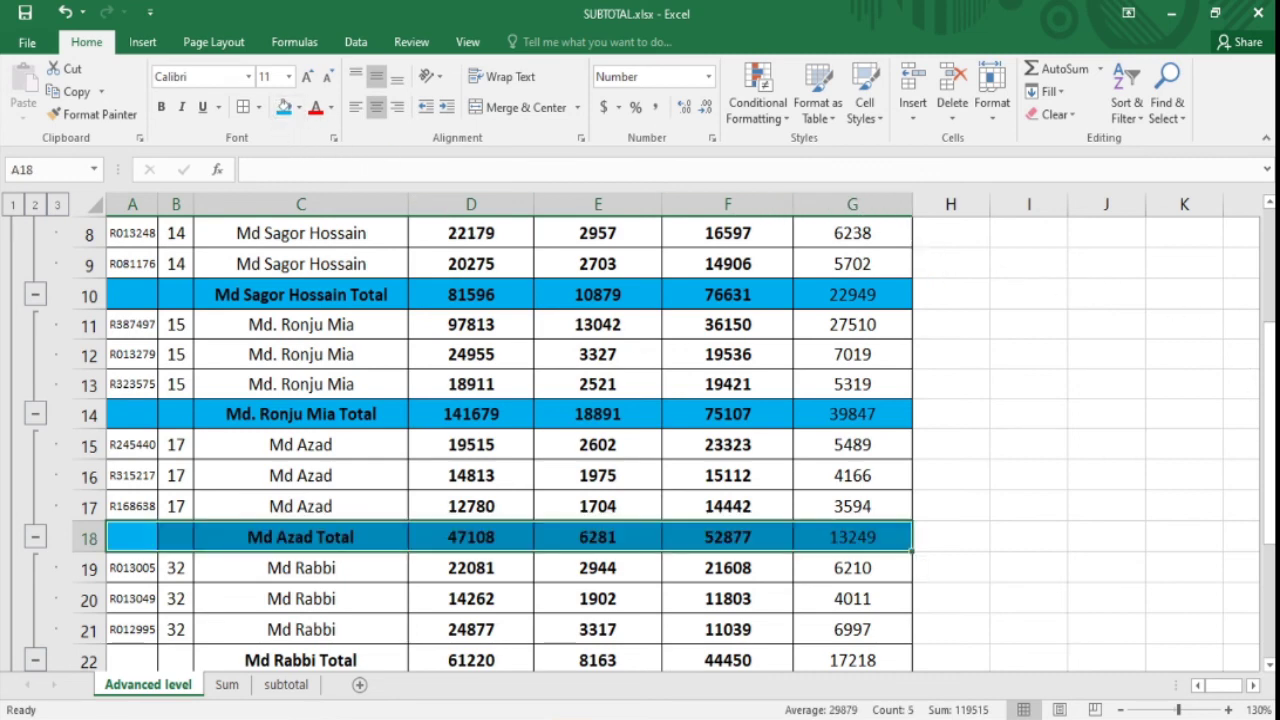
left_click_drag(1270, 425, 1270, 434)
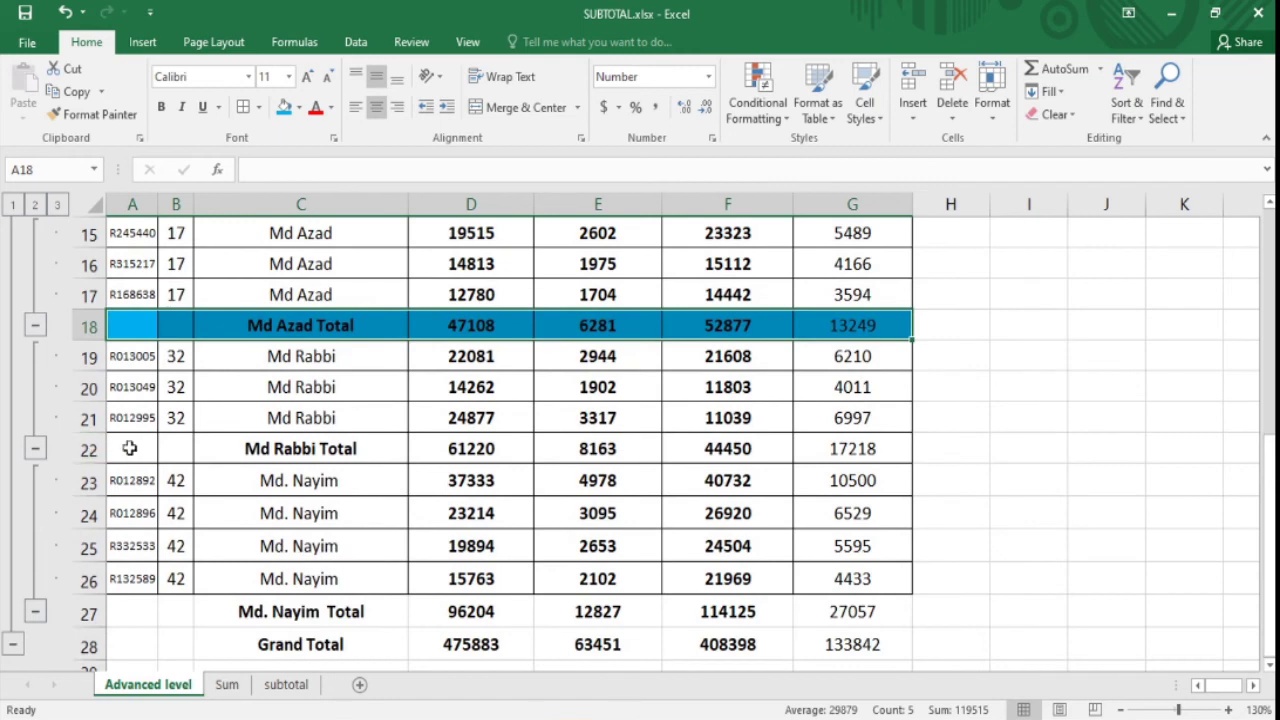
left_click_drag(129, 448, 896, 452)
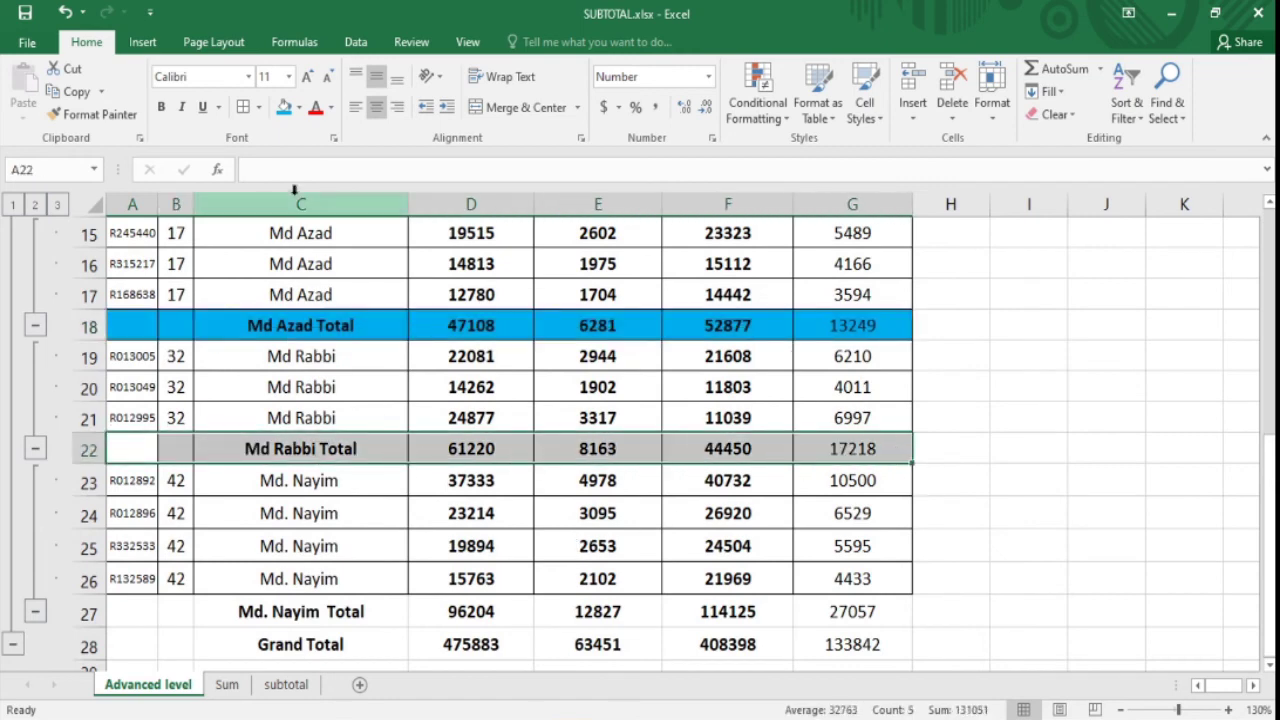
left_click(284, 107)
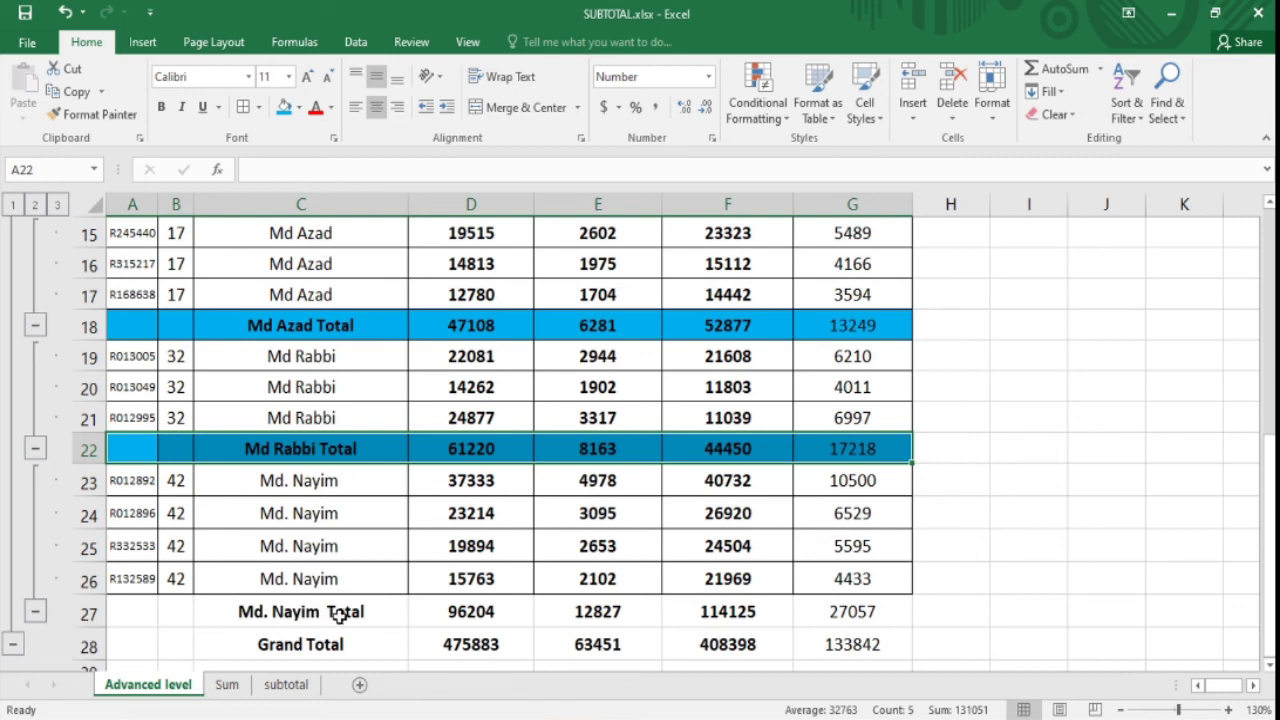
left_click_drag(145, 616, 816, 608)
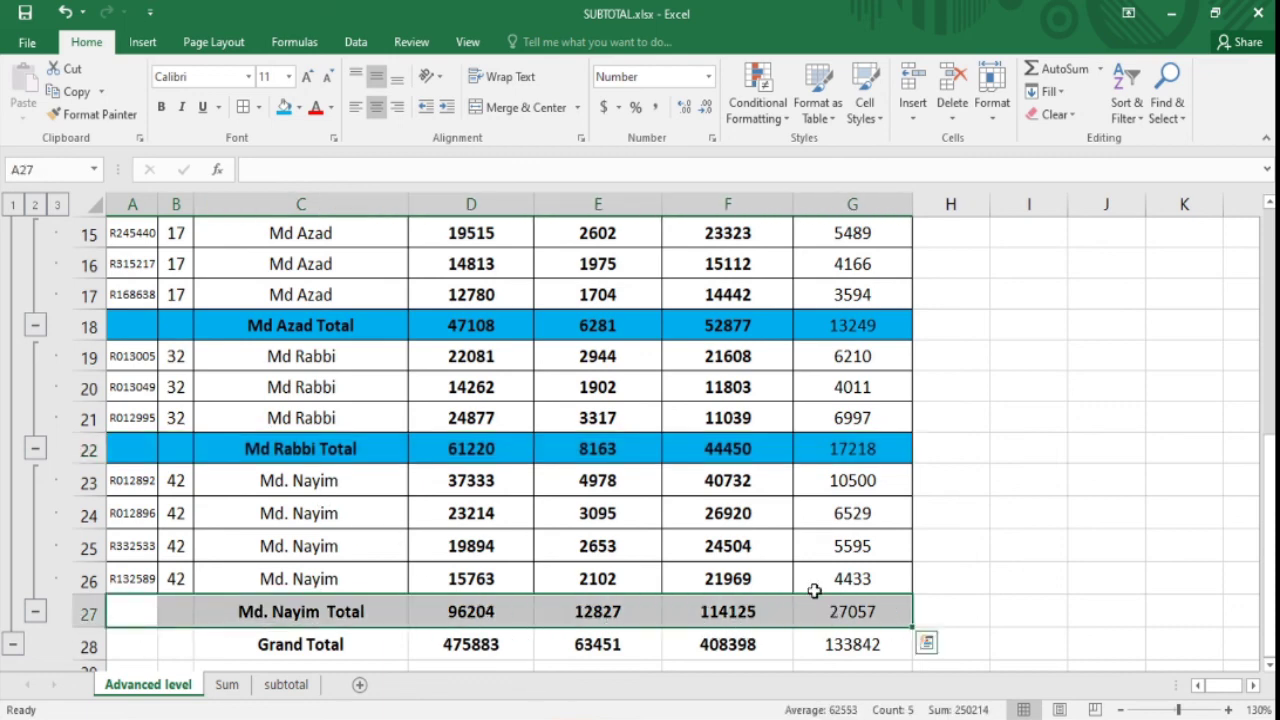
left_click(284, 107)
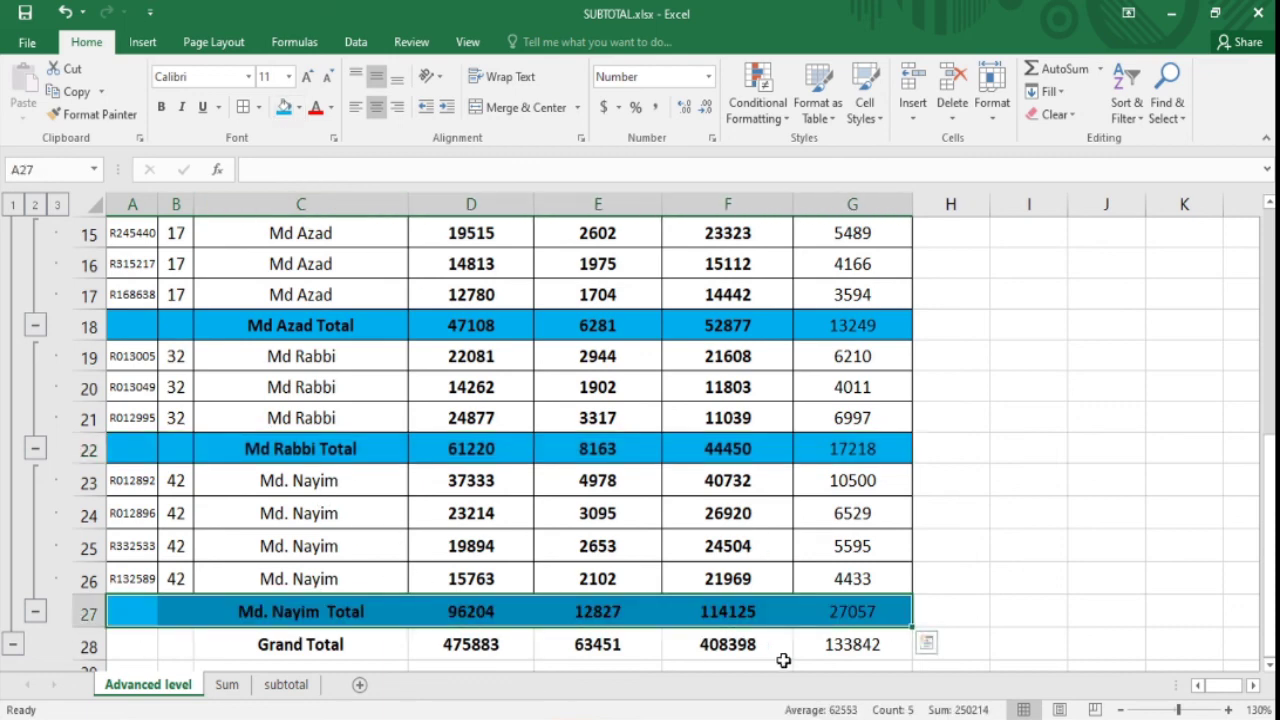
- Shade the Grand Total row A28:G28 grey
left_click_drag(862, 646, 145, 638)
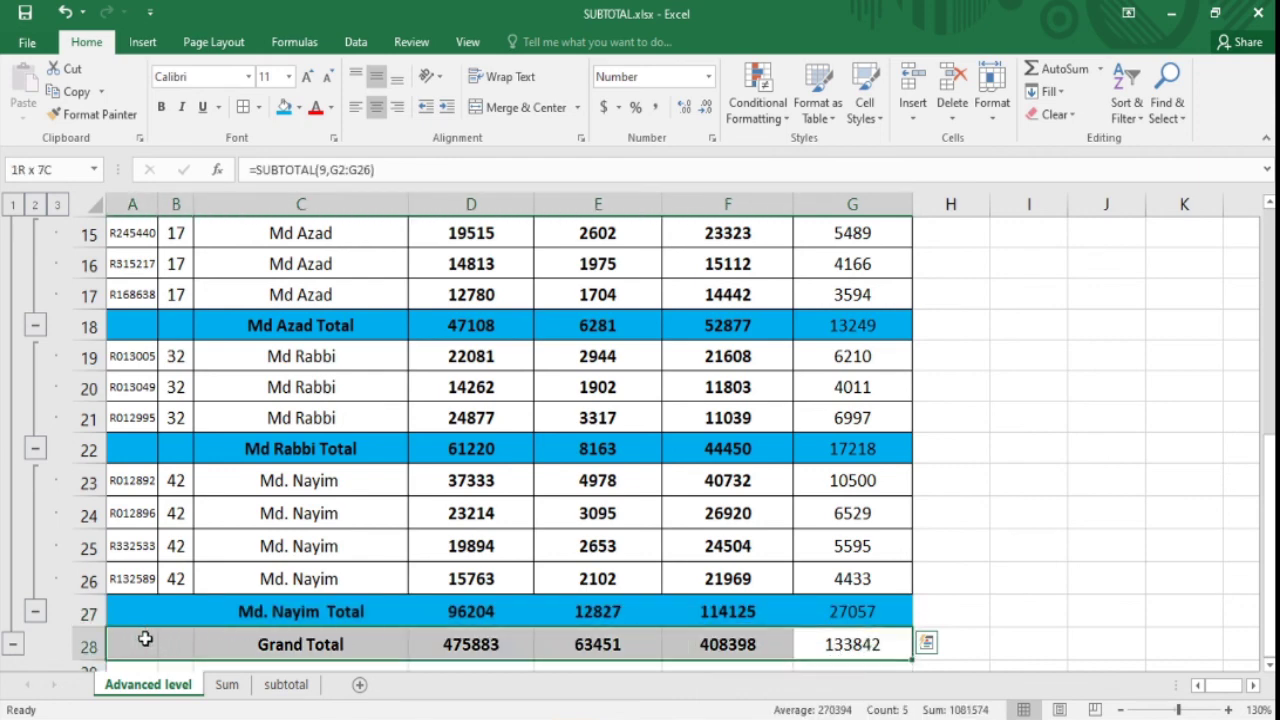
left_click(298, 107)
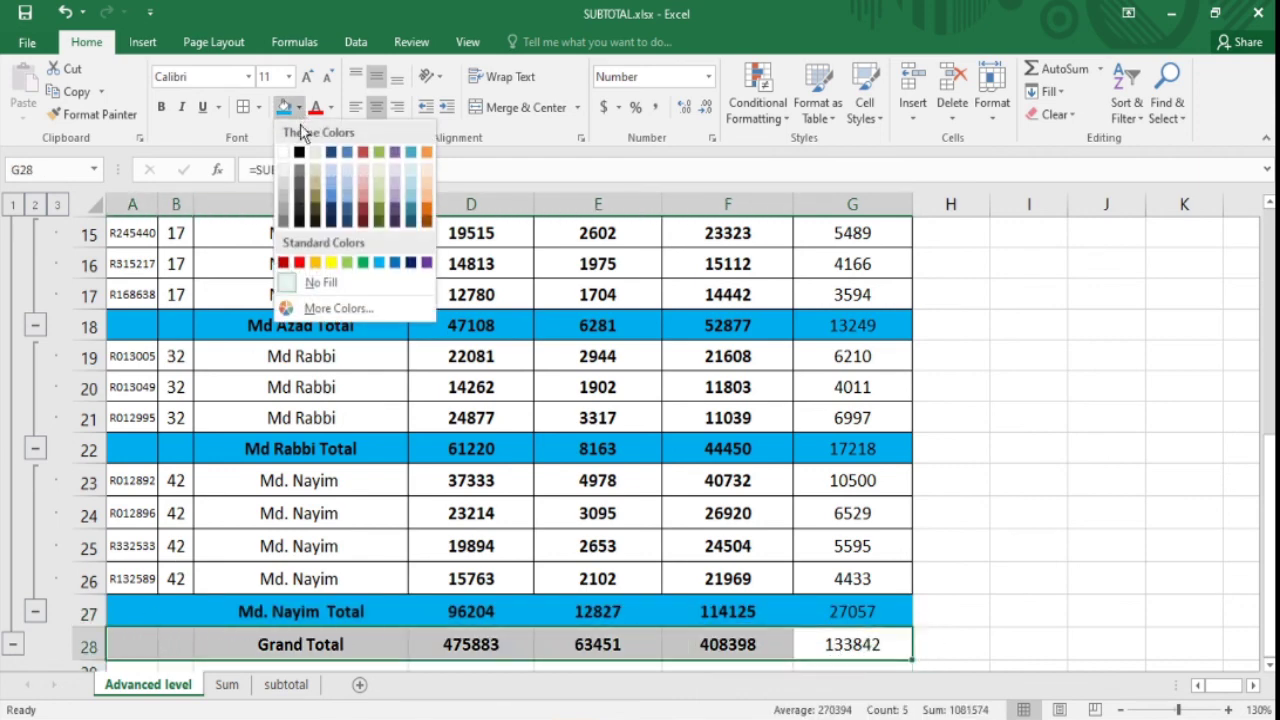
left_click(283, 197)
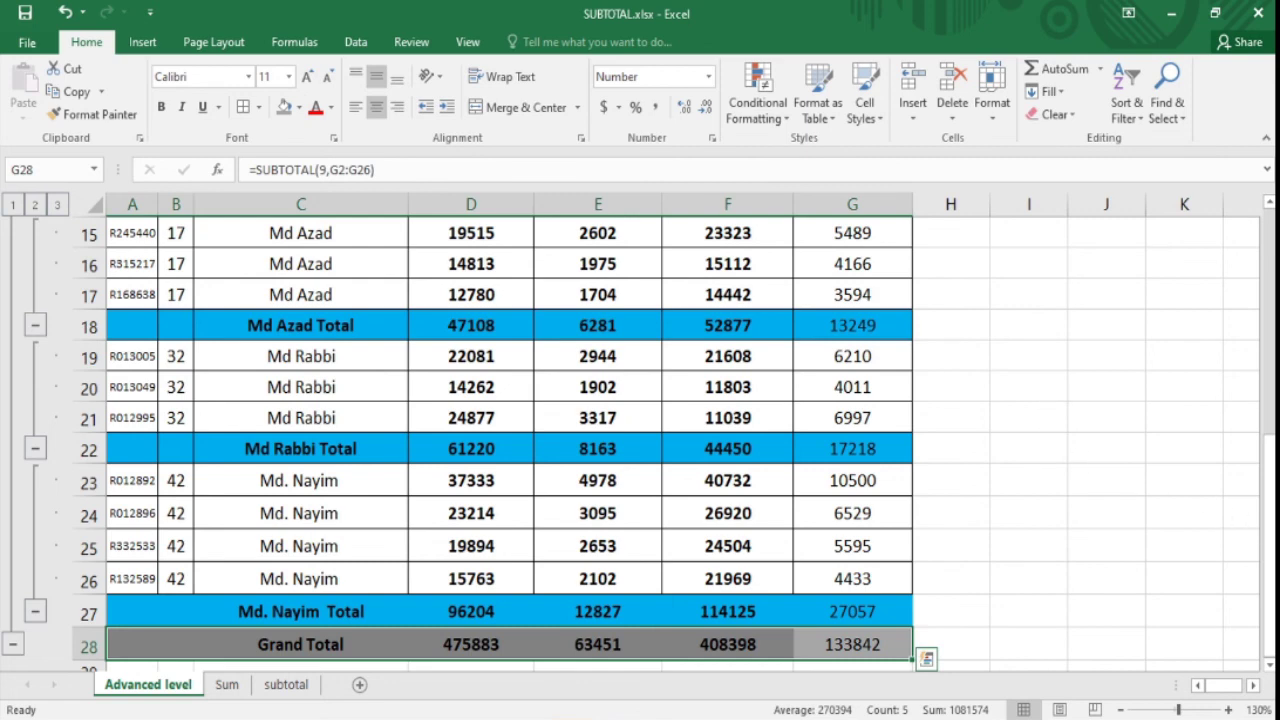
scroll(776, 374, "up", 5)
- Check the SUBTOTAL formulas in D5:G5, then return to the subtotal overview sheet
left_click(776, 374)
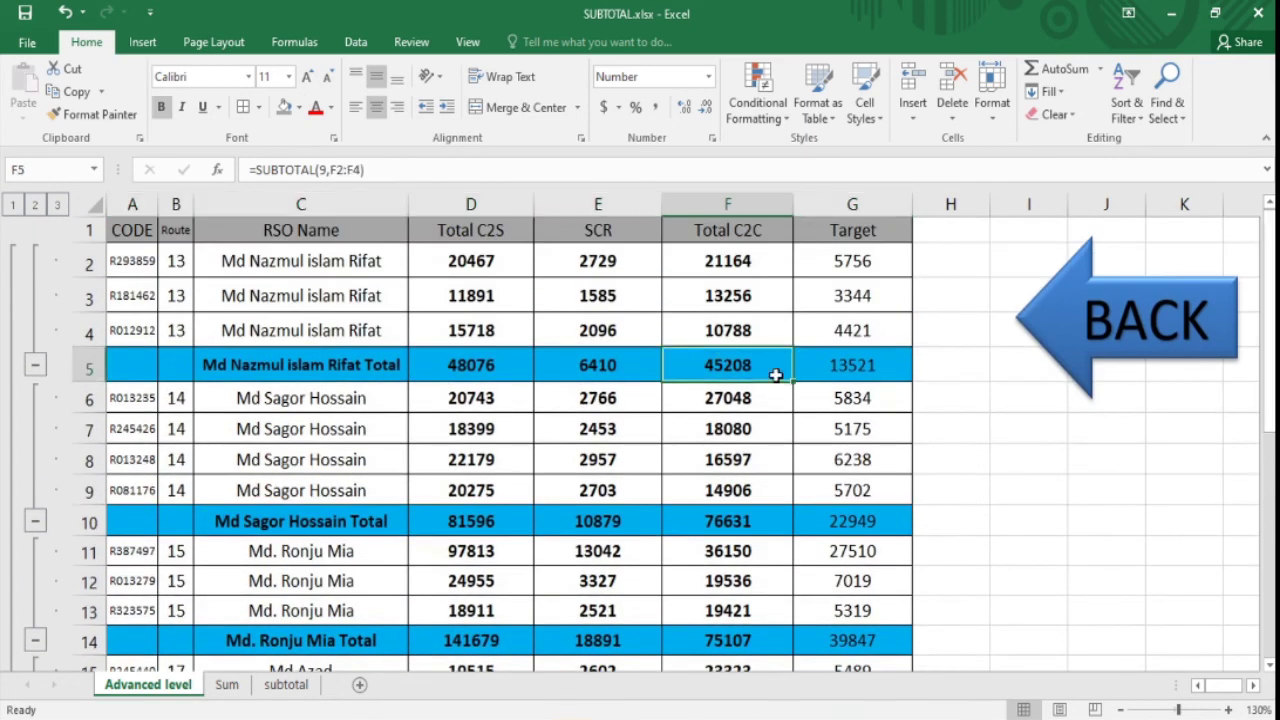
left_click(847, 376)
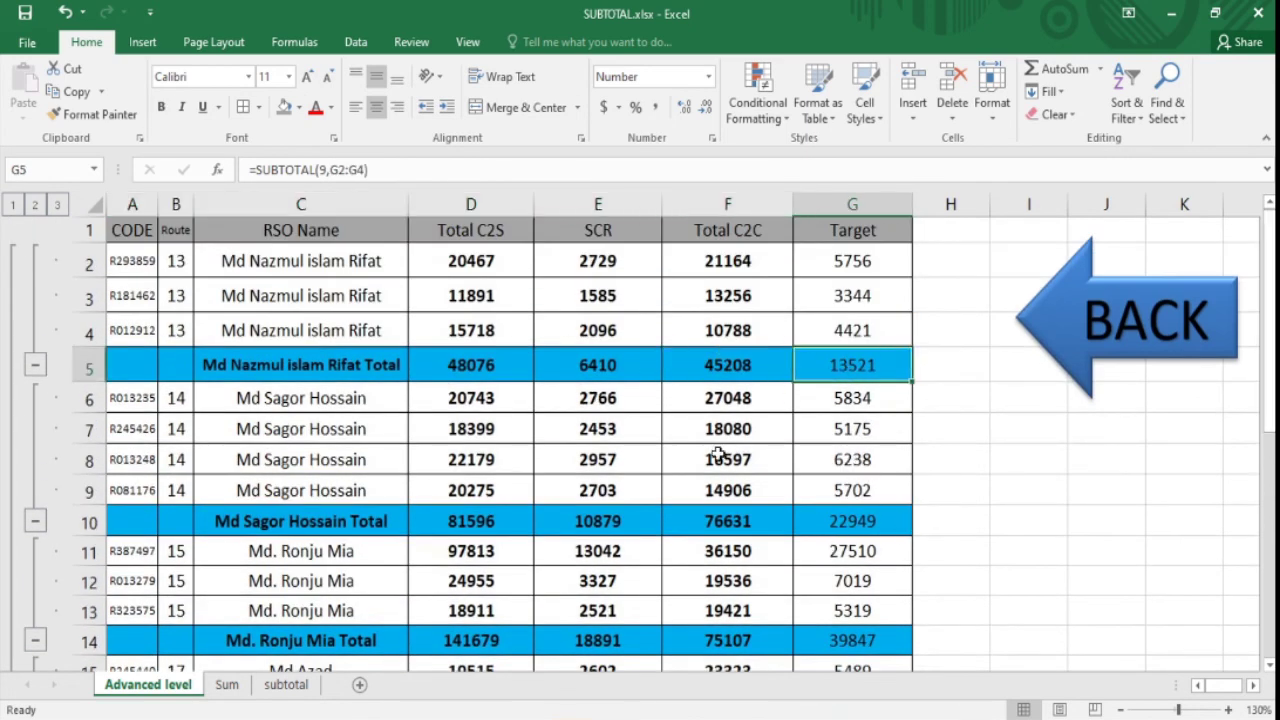
left_click(585, 370)
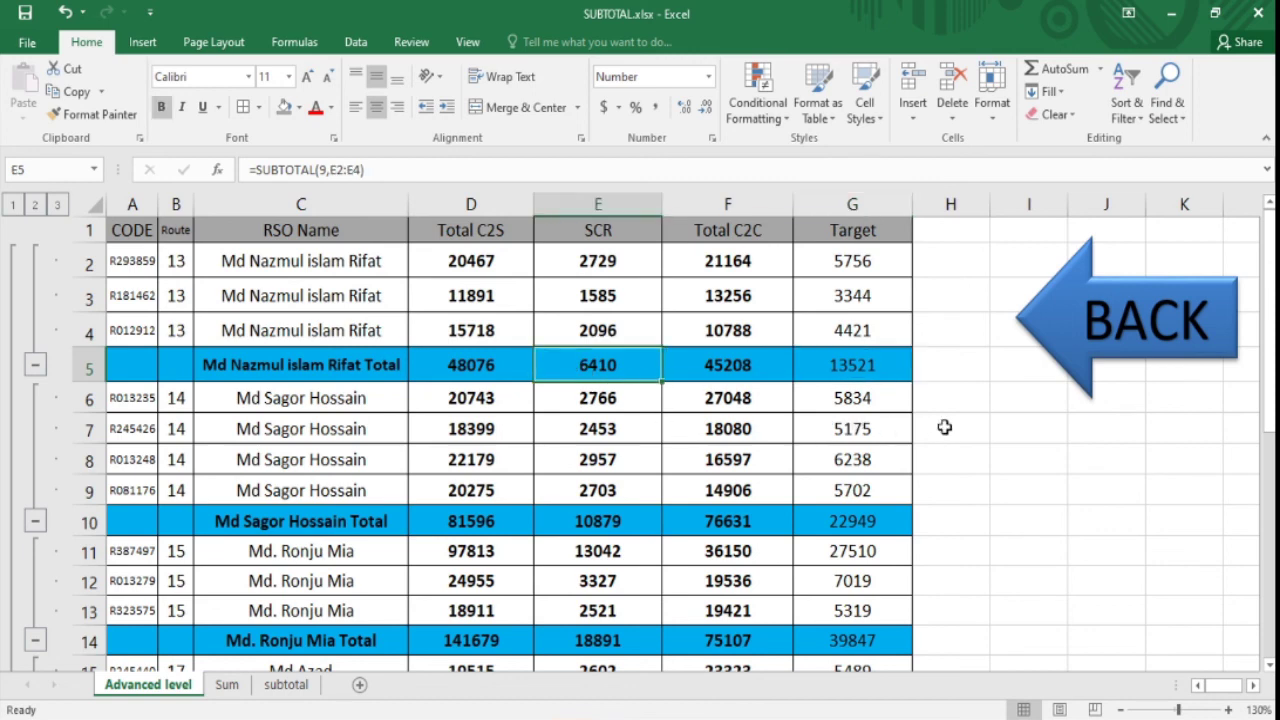
left_click(1028, 458)
left_click(945, 430)
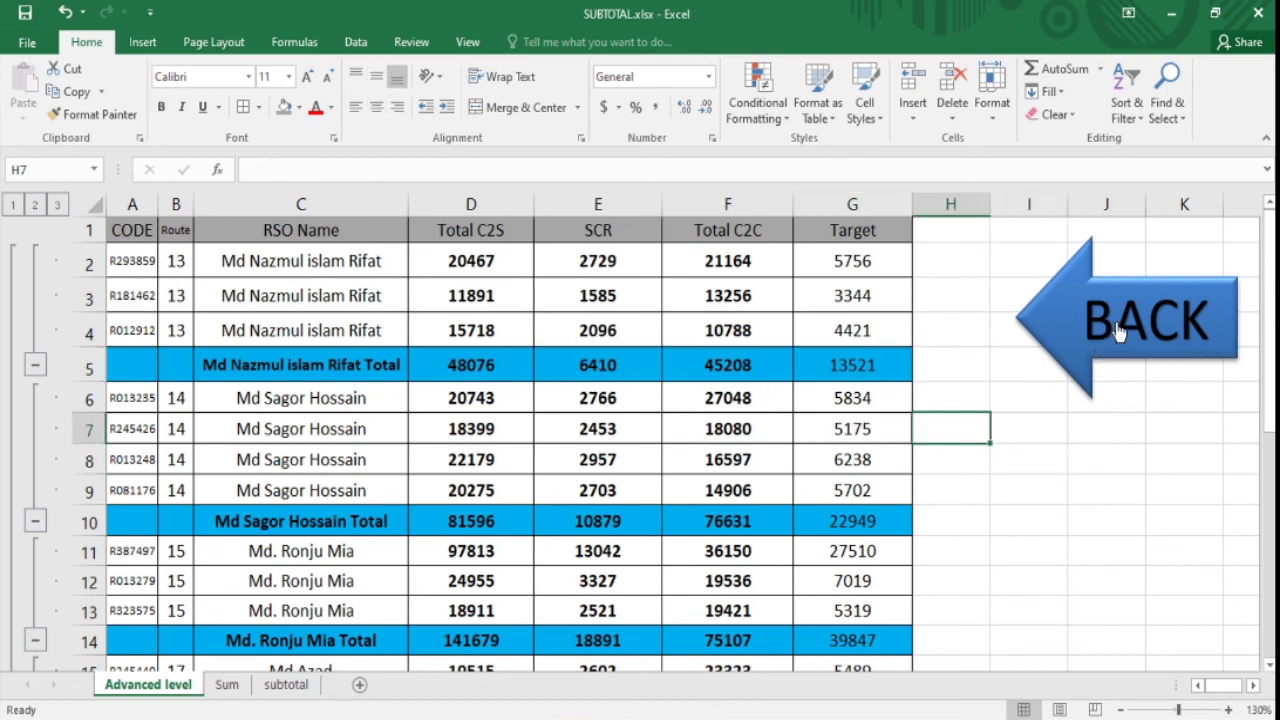
left_click(820, 375)
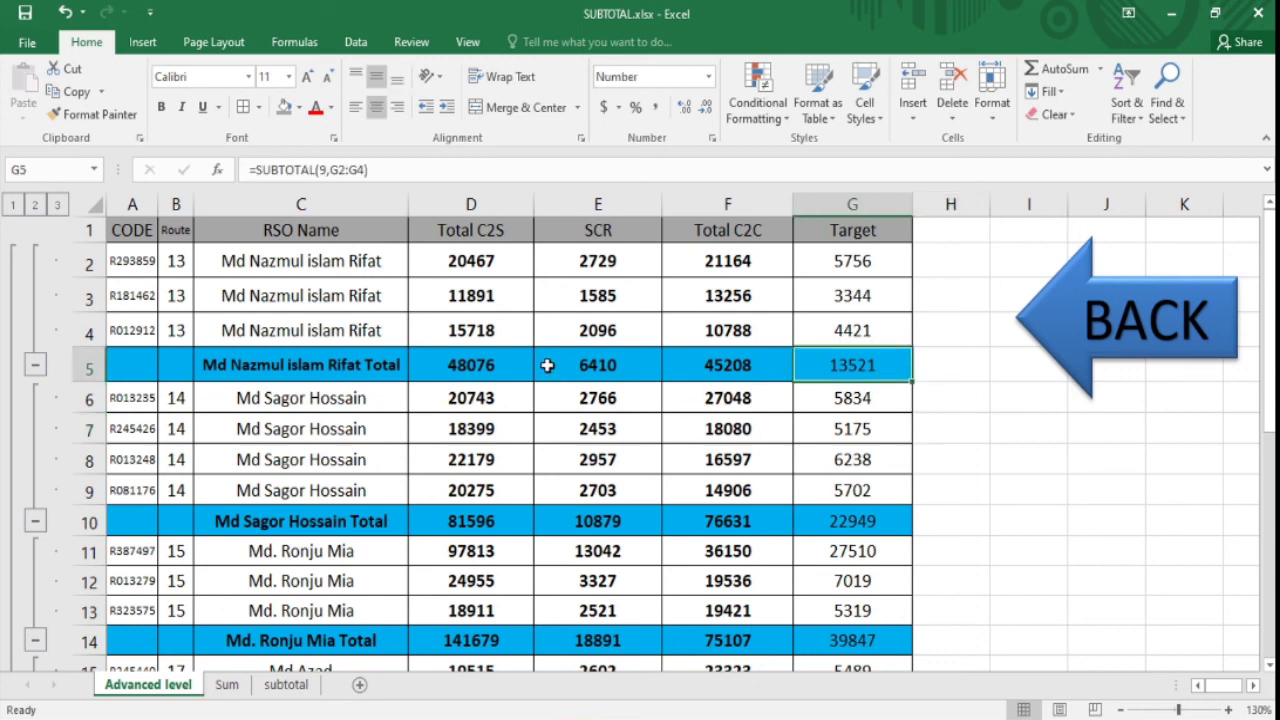
left_click(499, 366)
left_click(648, 372)
left_click(688, 372)
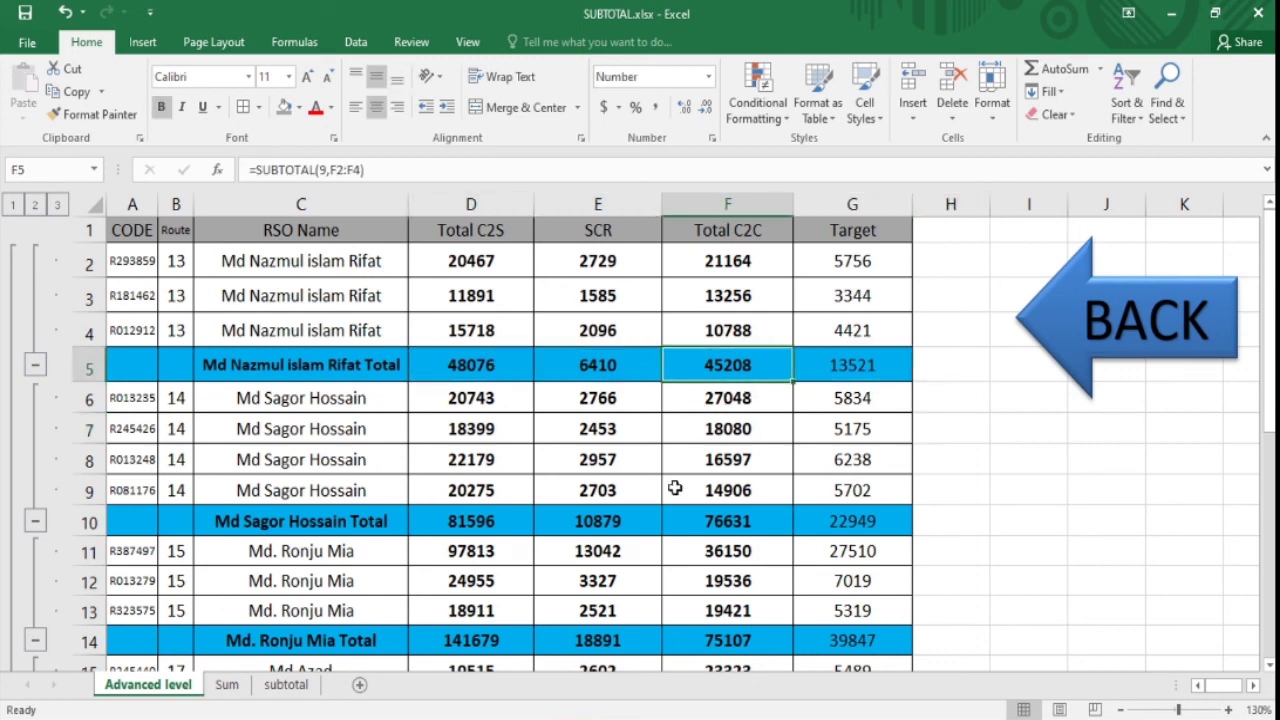
left_click(1100, 325)
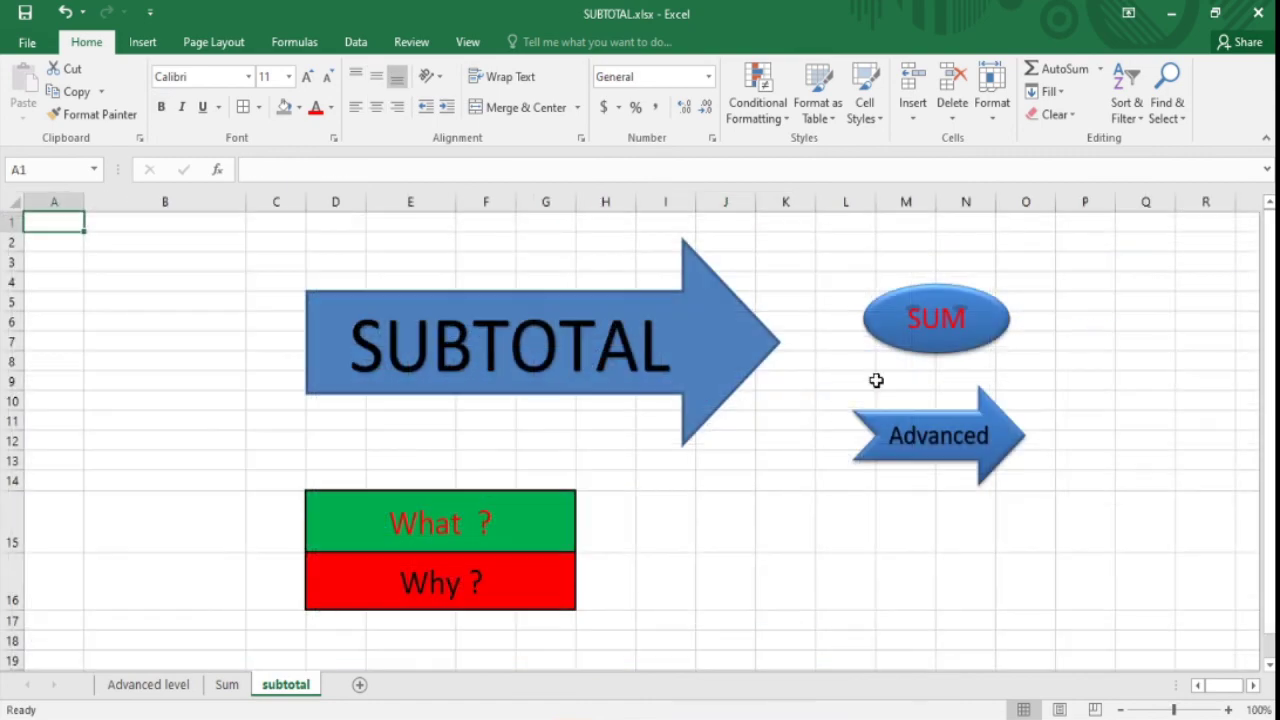
left_click(725, 497)
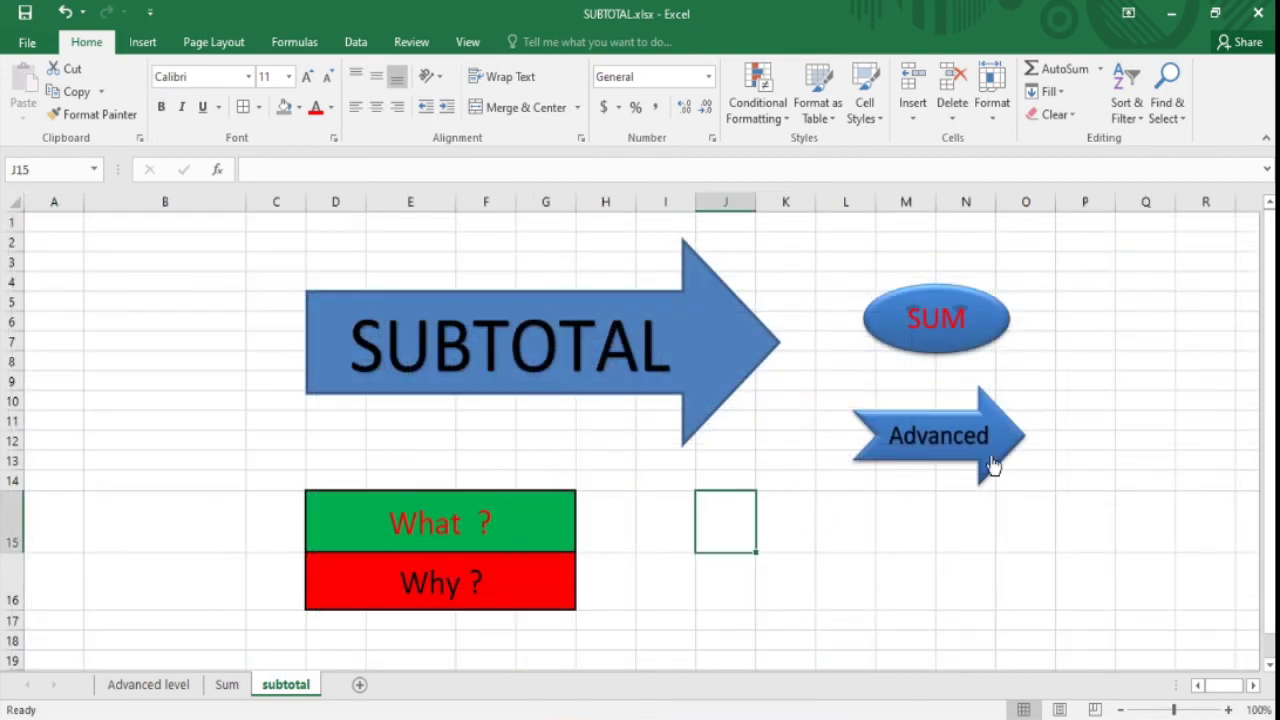
left_click(790, 515)
left_click(905, 515)
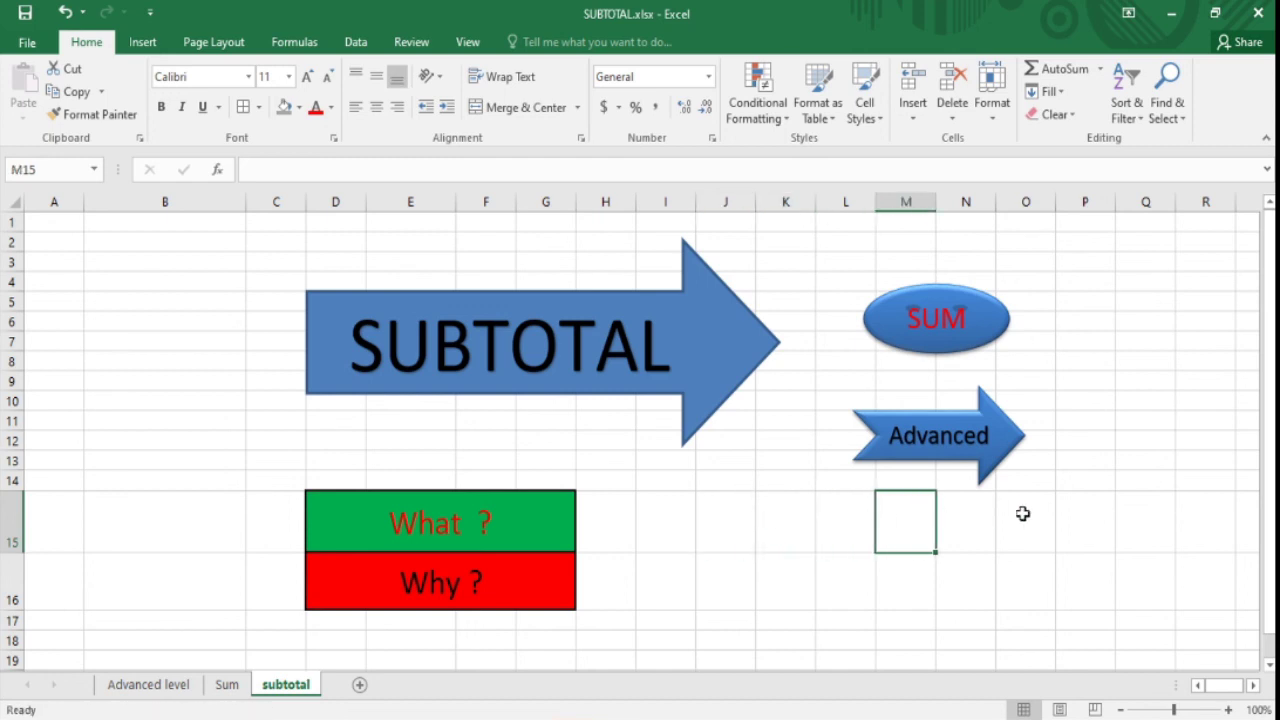
left_click(1026, 514)
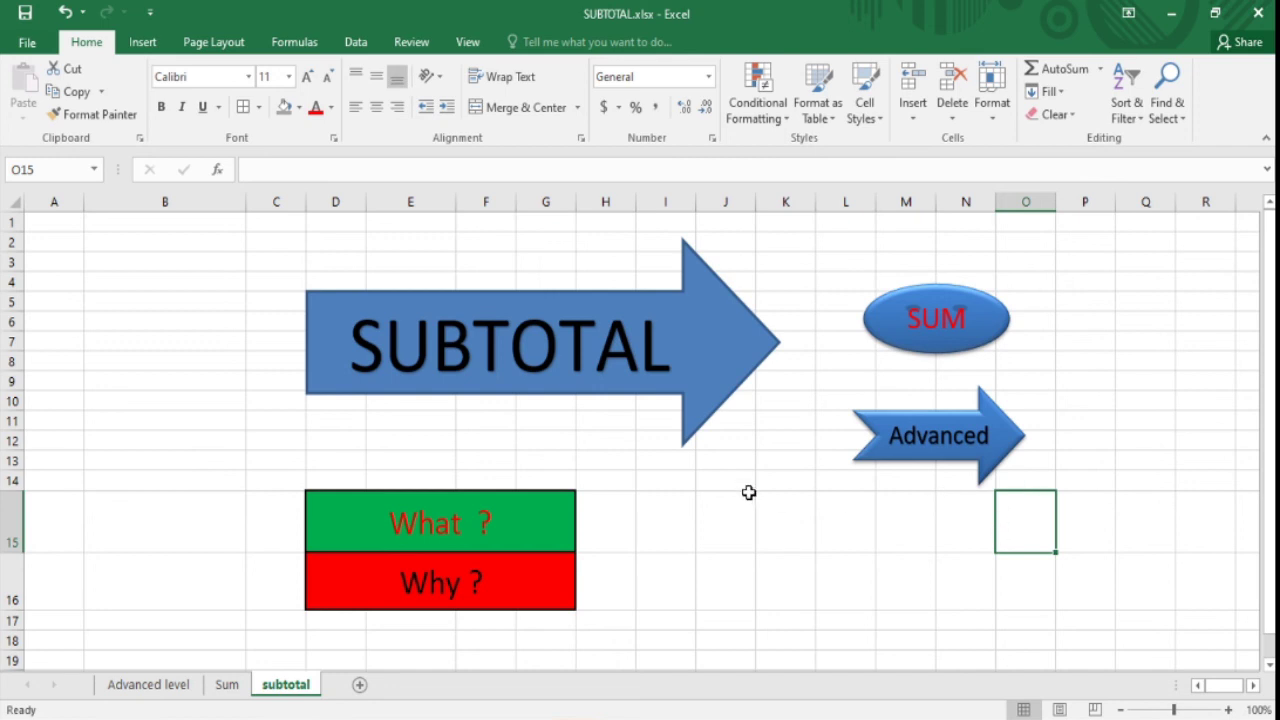
left_click(706, 513)
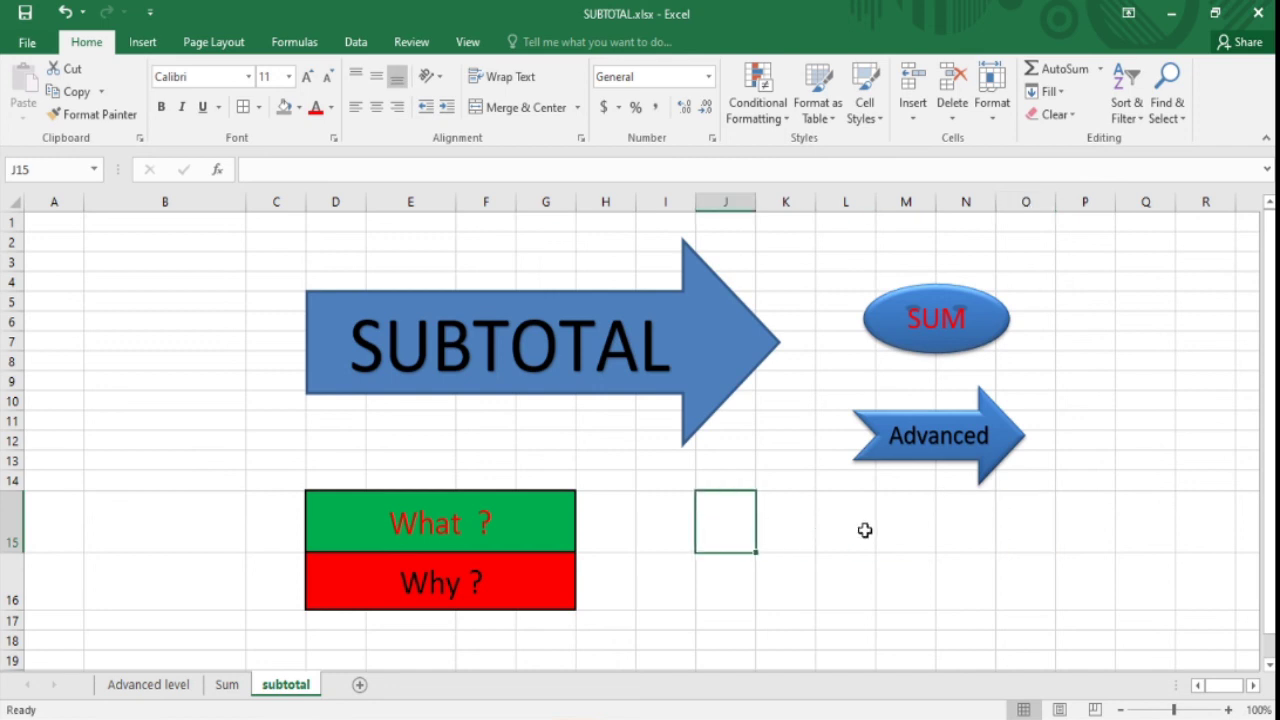
left_click(865, 530)
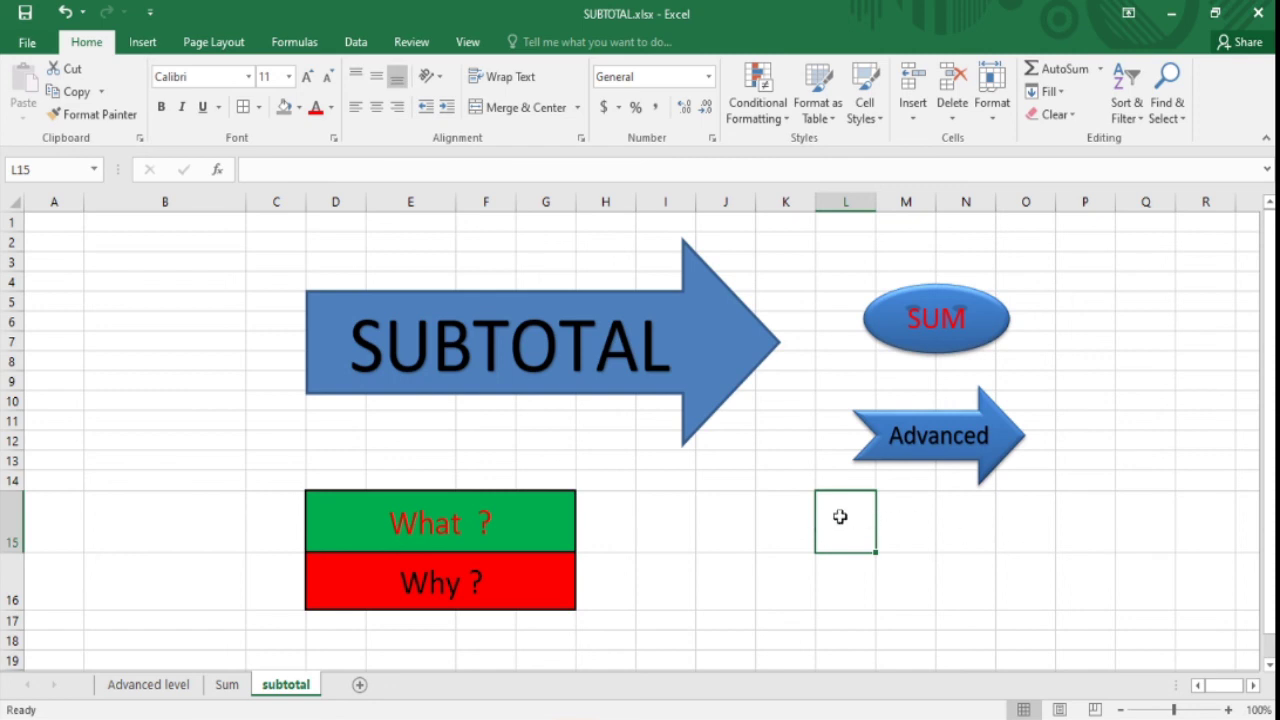
left_click(975, 523)
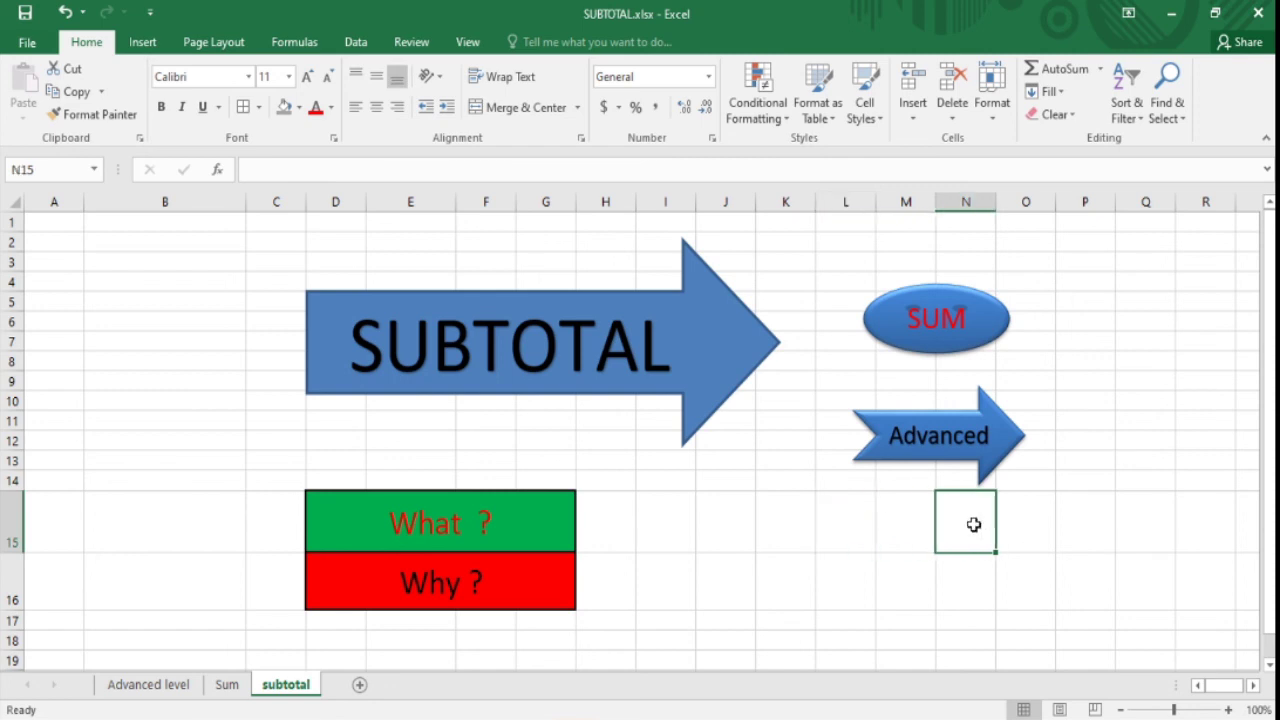
left_click(791, 510)
left_click(955, 519)
left_click_drag(1273, 478, 1273, 472)
left_click(1090, 420)
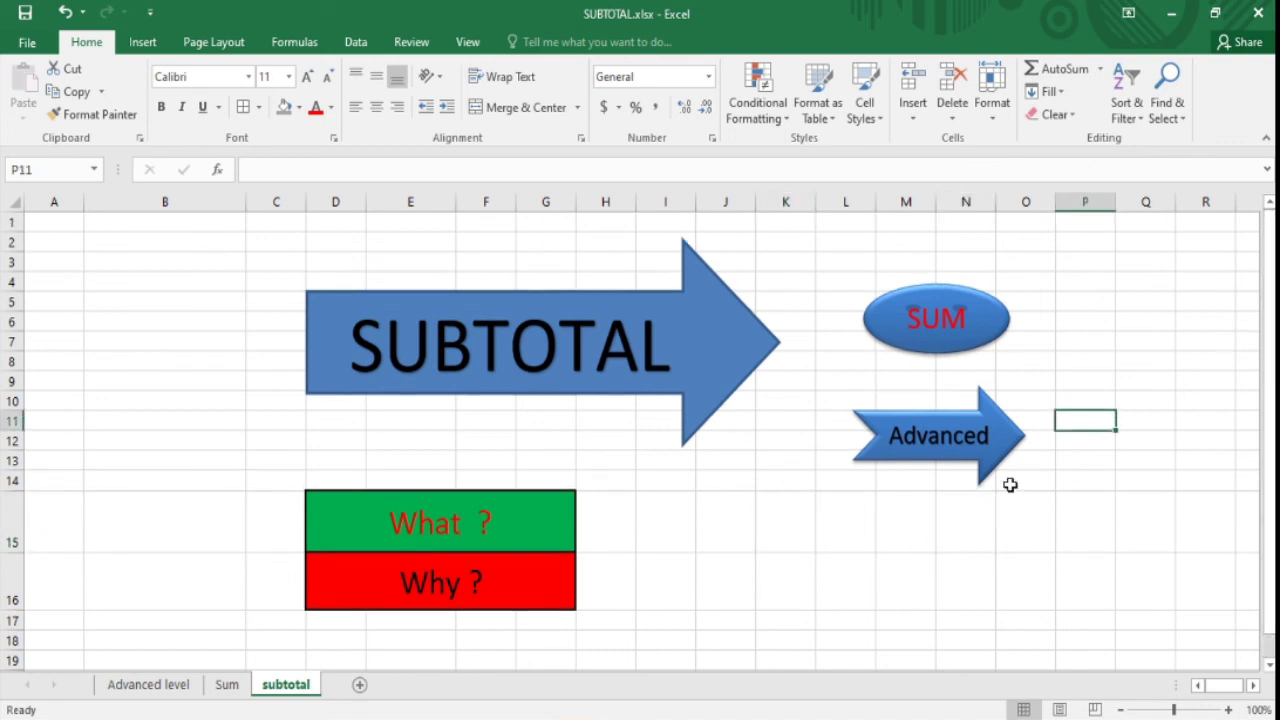
left_click(215, 562)
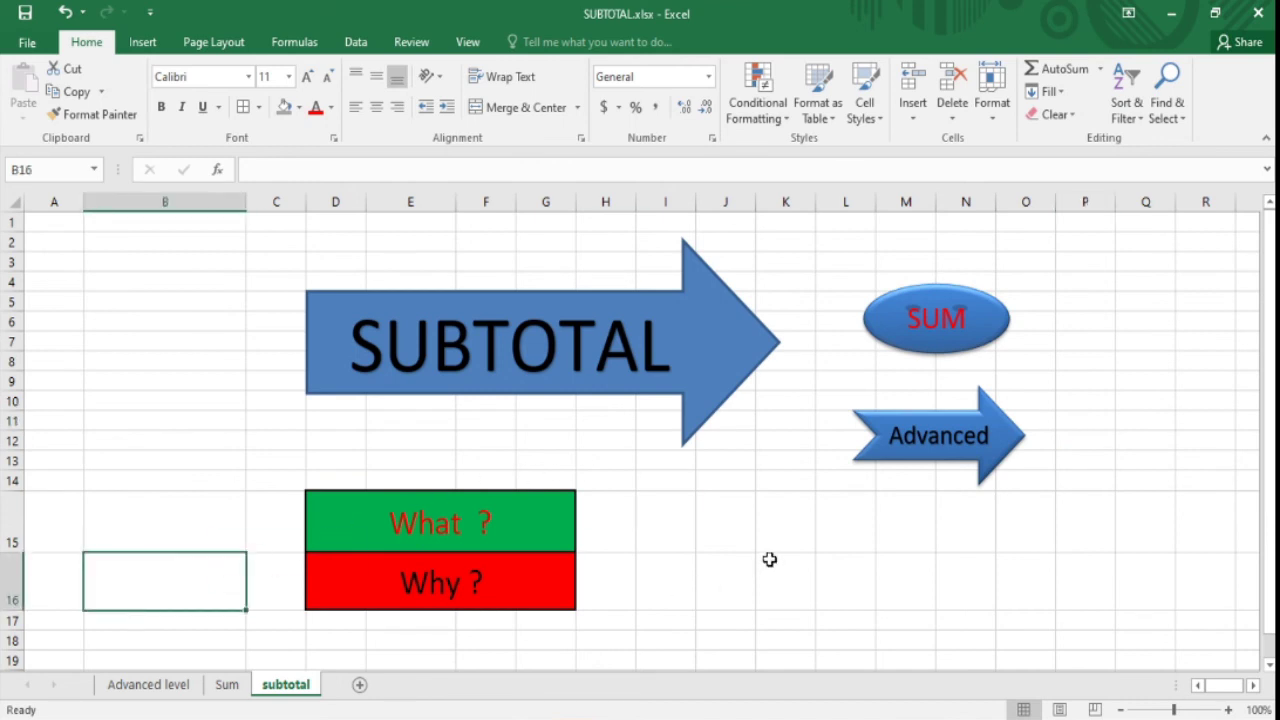
left_click(729, 543)
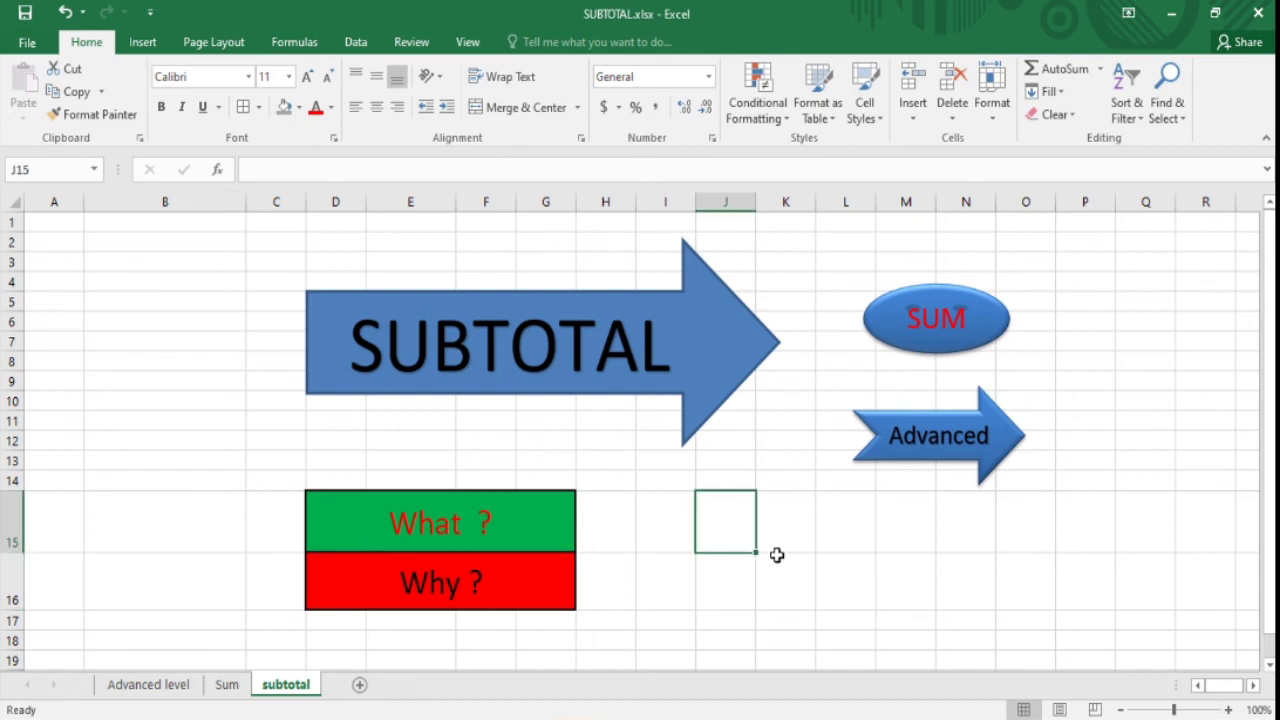
left_click(791, 517)
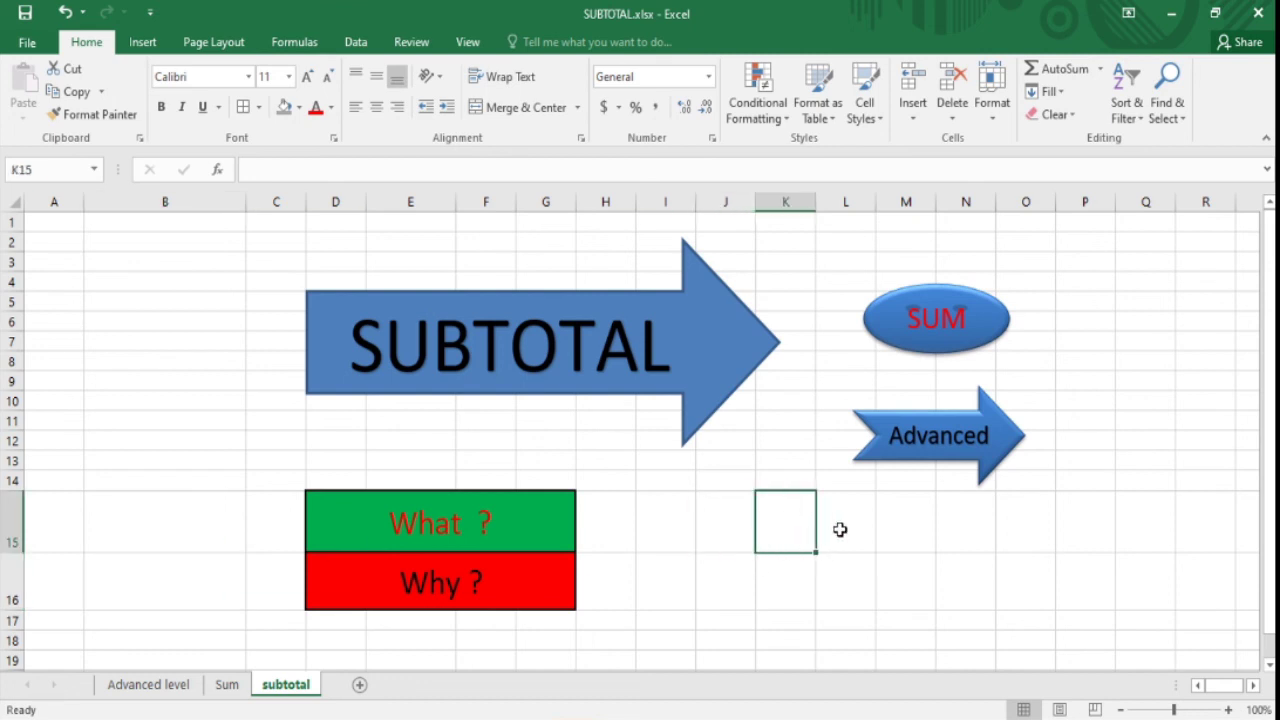
left_click(840, 530)
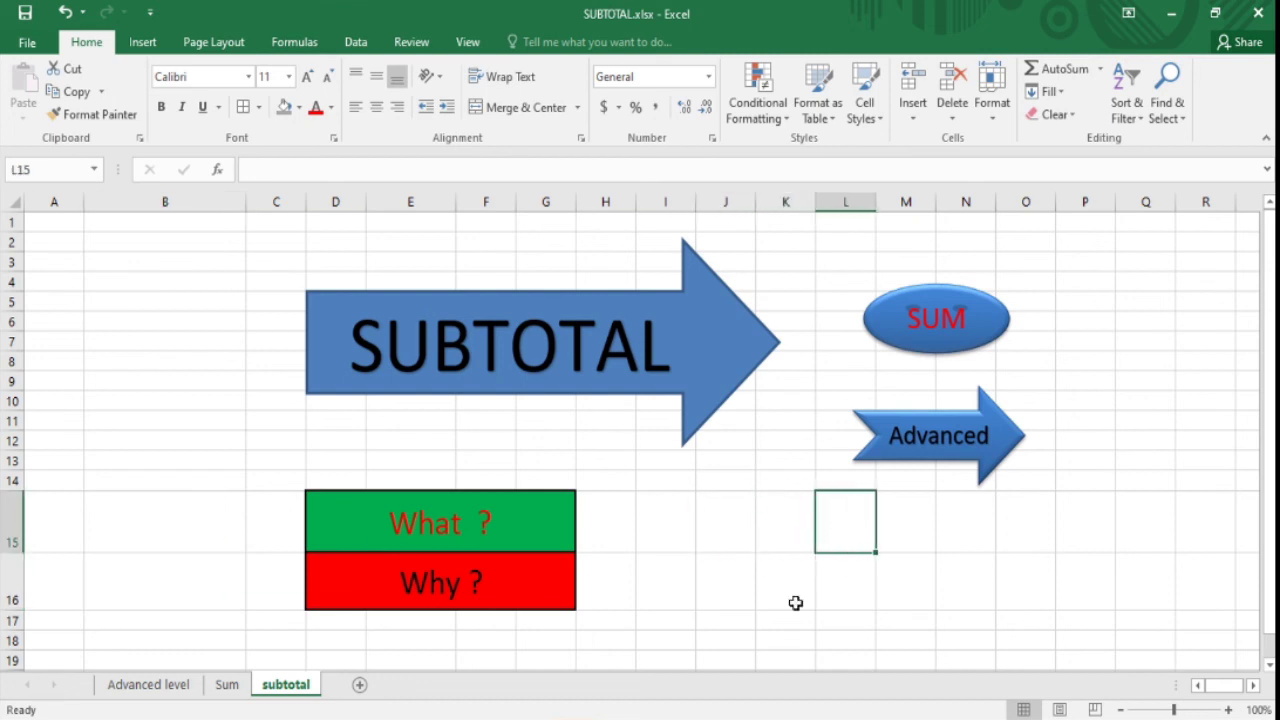